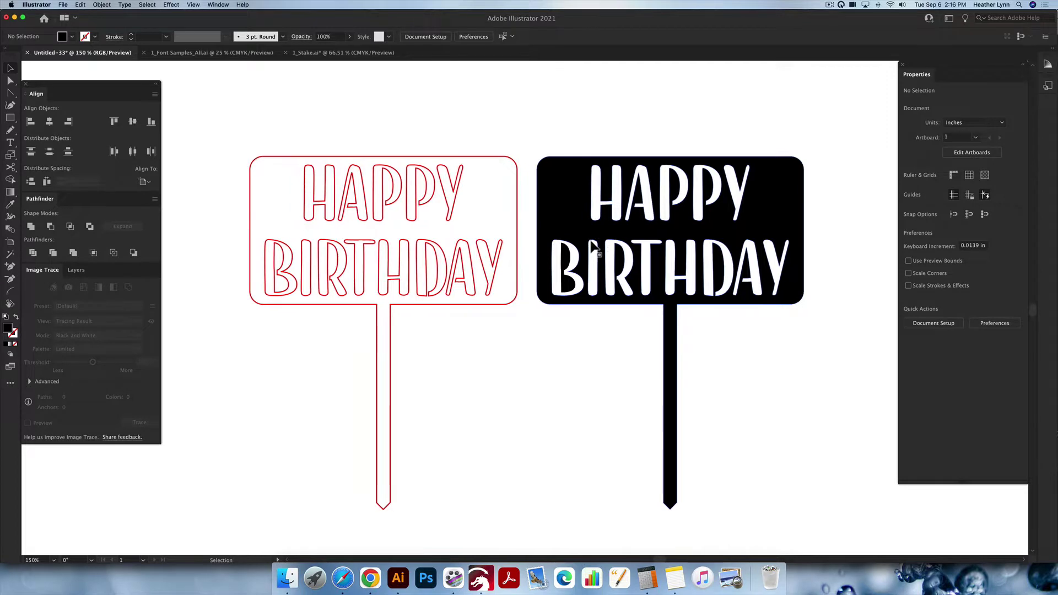
# Step: Examine the finished HAPPY BIRTHDAY stake designs, comparing the lettering in the red outline version and the solid black version
pyautogui.hscroll(-1, 558, 280)
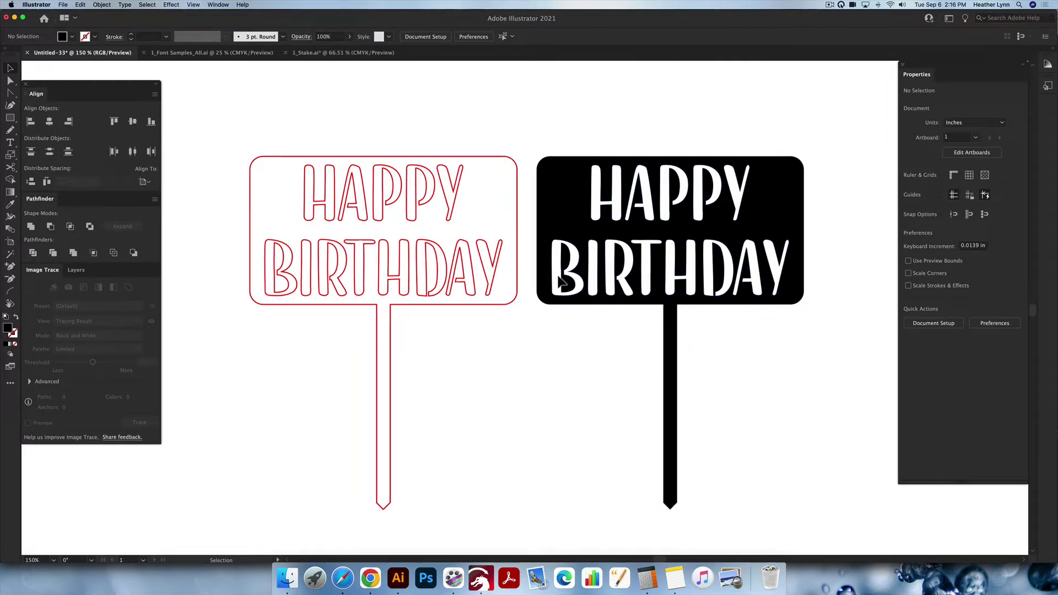
pyautogui.scroll(3, 558, 280)
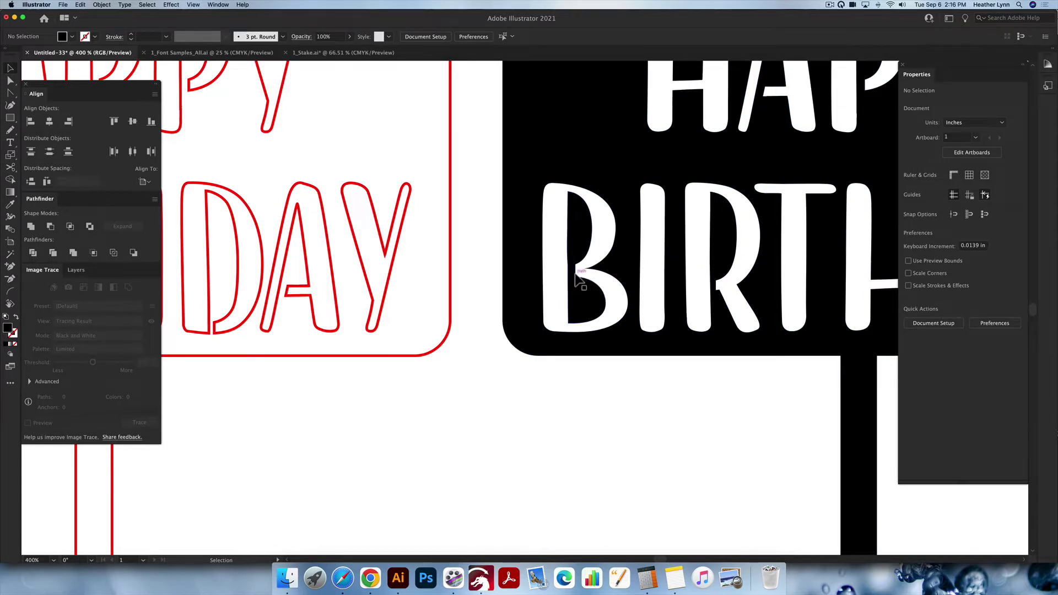
pyautogui.scroll(2, 746, 267)
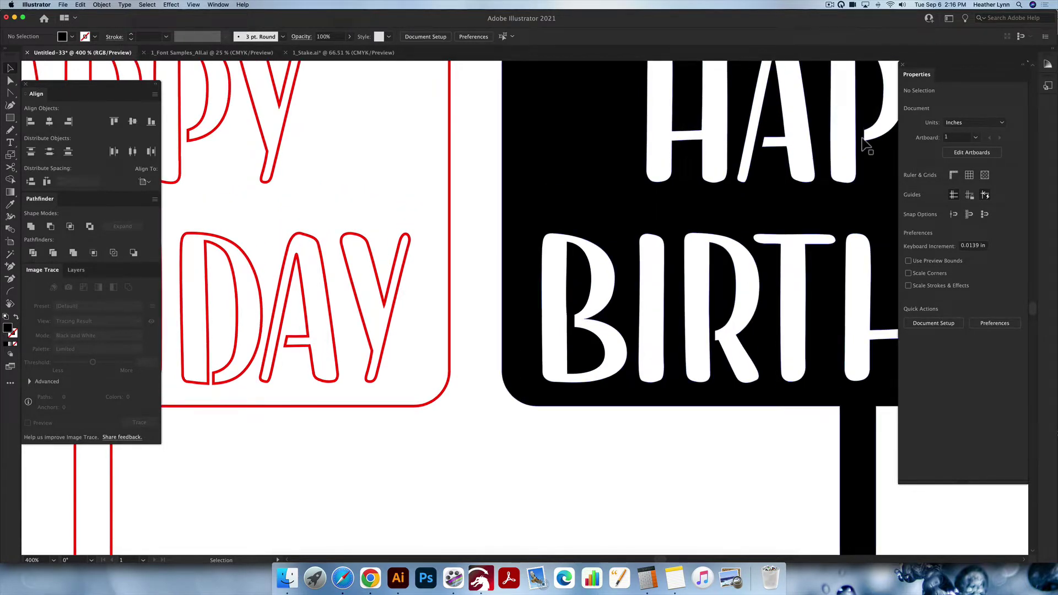
pyautogui.scroll(1, 855, 142)
pyautogui.hscroll(2, 863, 146)
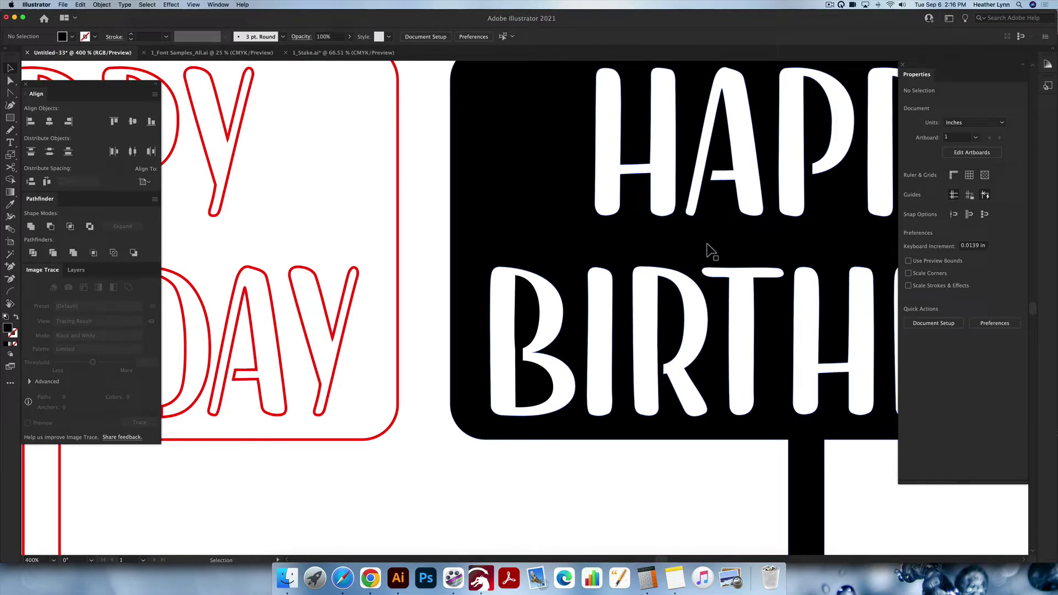
pyautogui.hscroll(6, 711, 251)
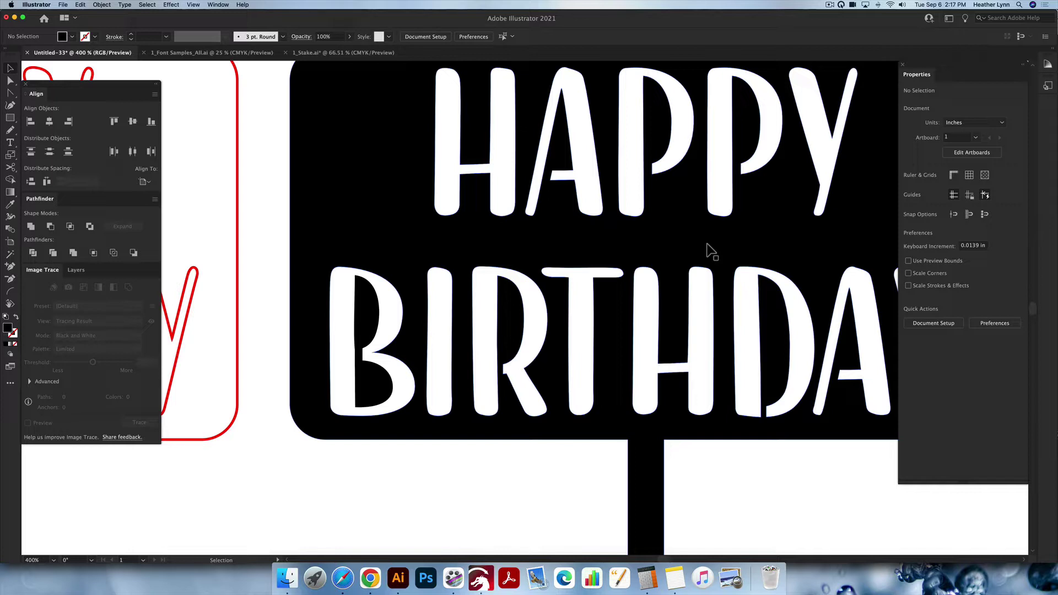
pyautogui.scroll(-3, 710, 251)
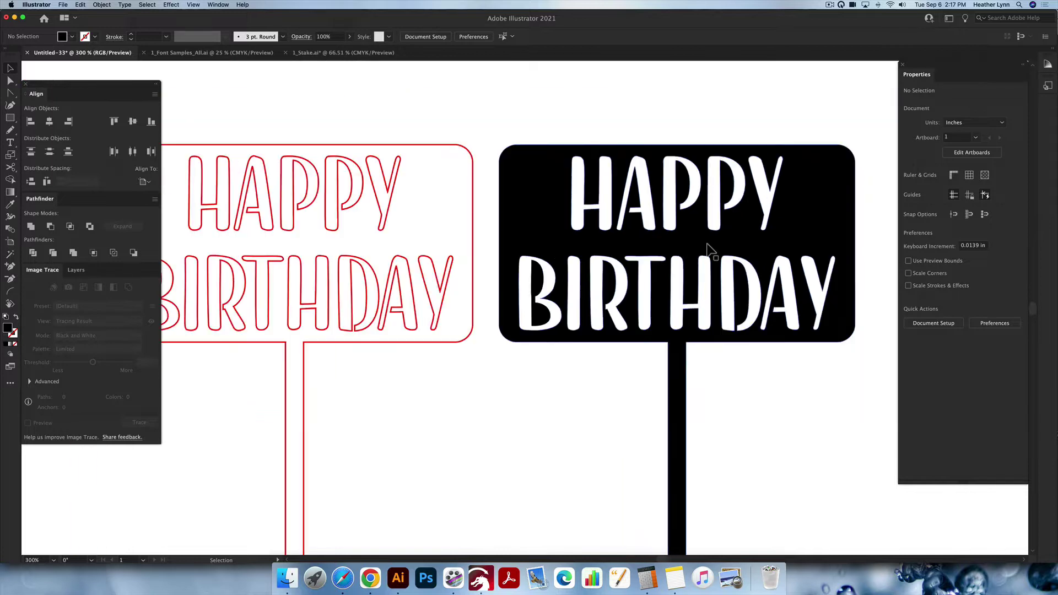
pyautogui.scroll(-1, 711, 251)
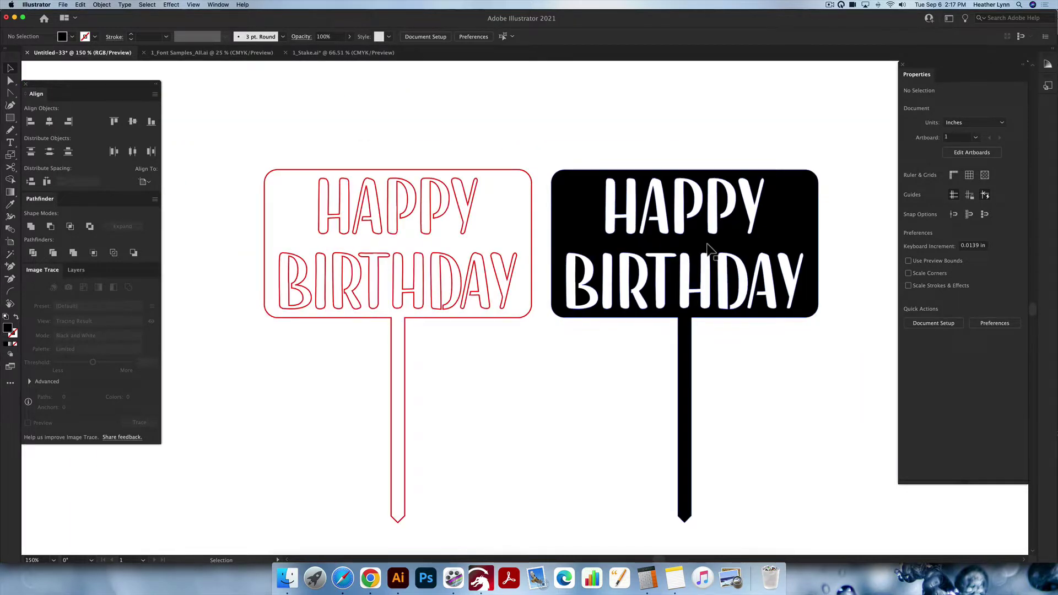
pyautogui.scroll(-1, 710, 251)
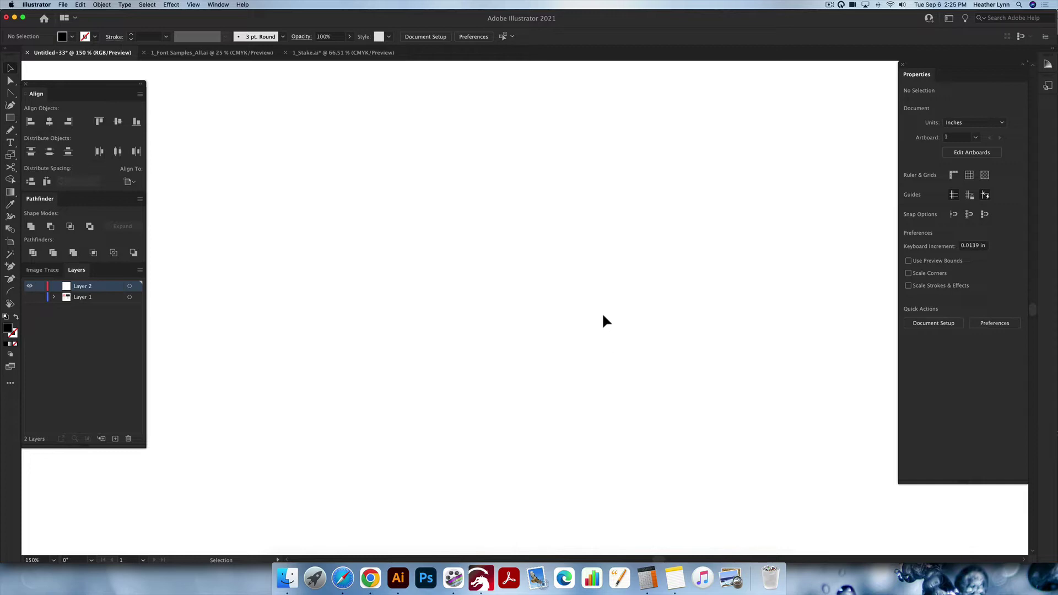
# Step: Add a text object on the blank canvas reading HAPPY on the first line and BIRTHDAY on the second
pyautogui.press('t')
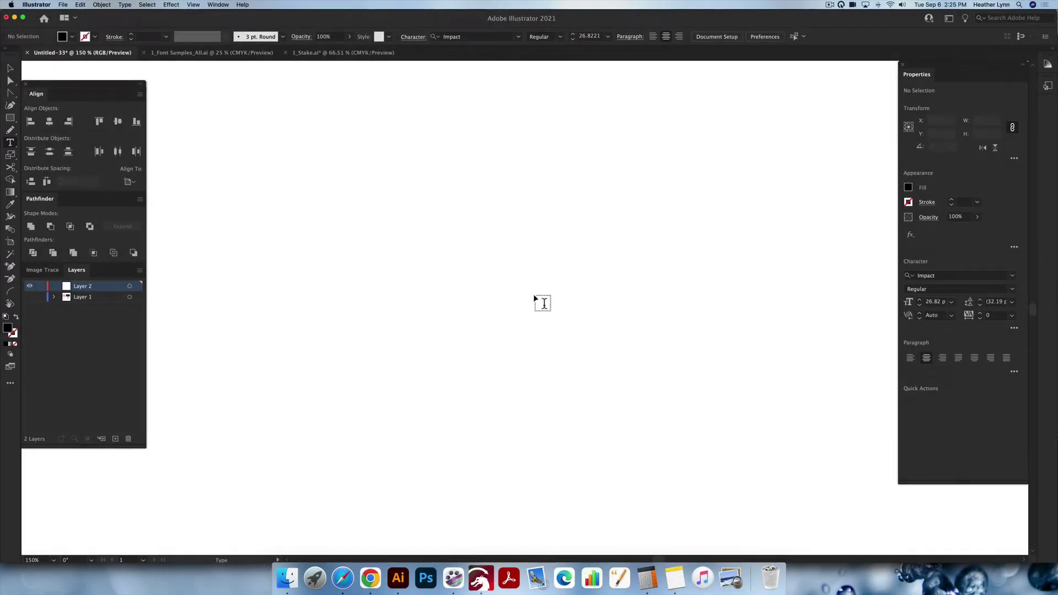
pyautogui.click(538, 296)
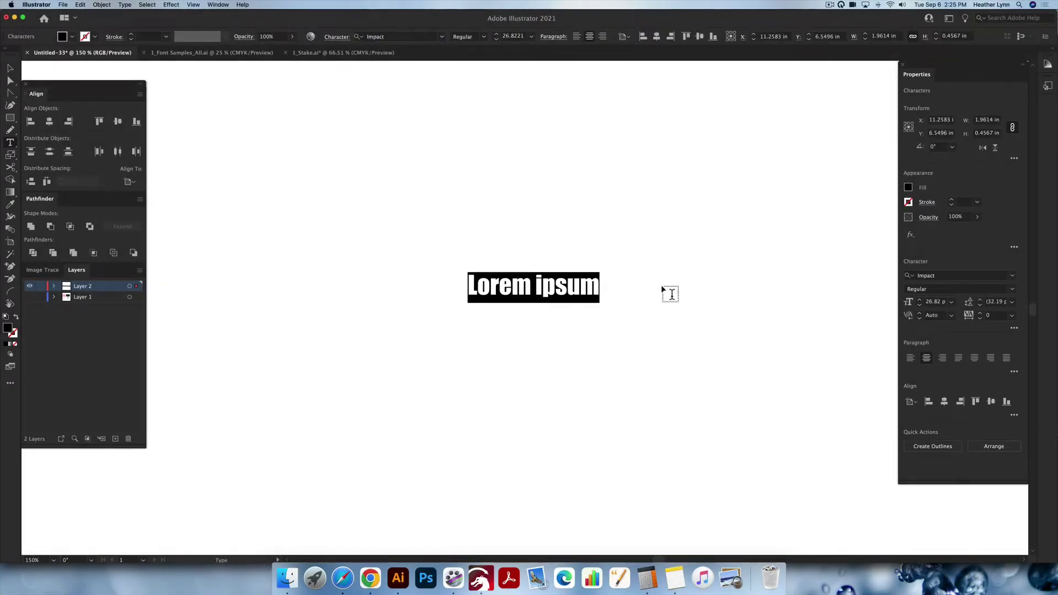
pyautogui.write('HAPPY')
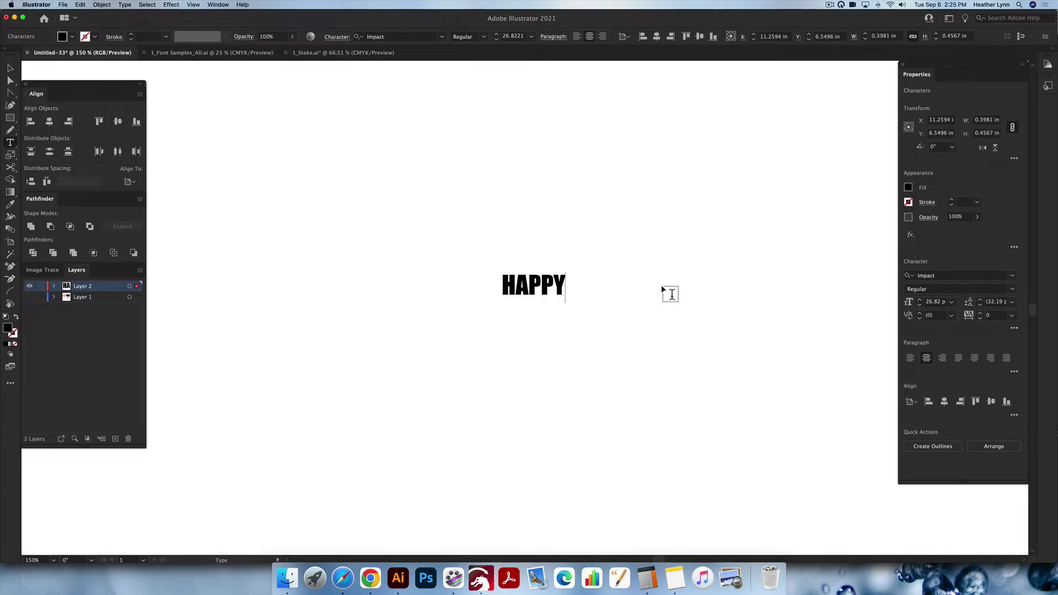
pyautogui.press('Return')
pyautogui.write('BIRTHDAY')
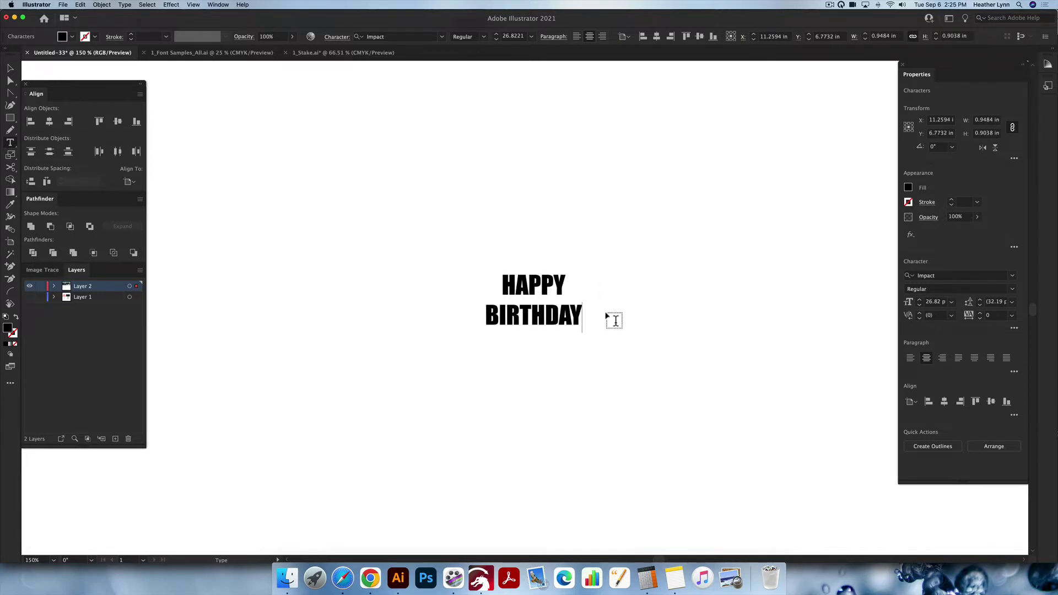
# Step: Change the font of both lines of the HAPPY BIRTHDAY text to Notes Regular and deselect it
pyautogui.moveTo(583, 320); pyautogui.dragTo(491, 280)
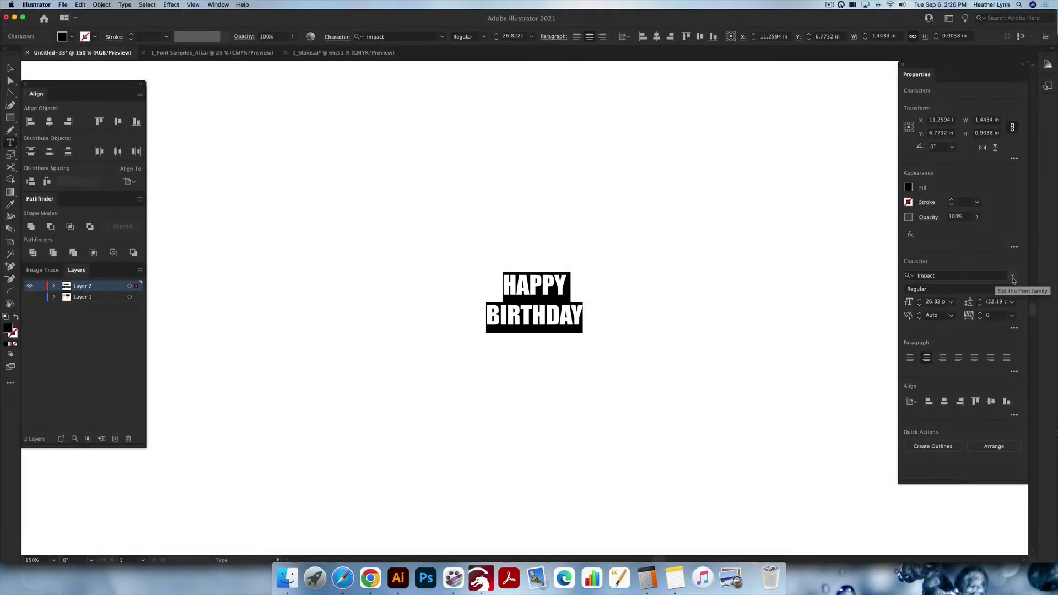
pyautogui.click(957, 277)
pyautogui.write('NOTE')
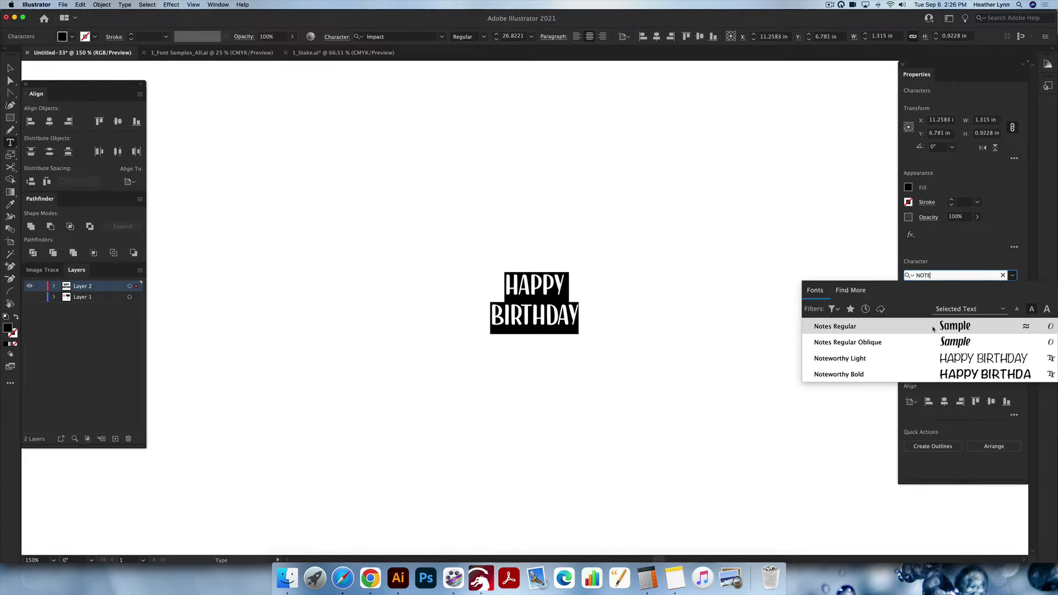
pyautogui.click(932, 326)
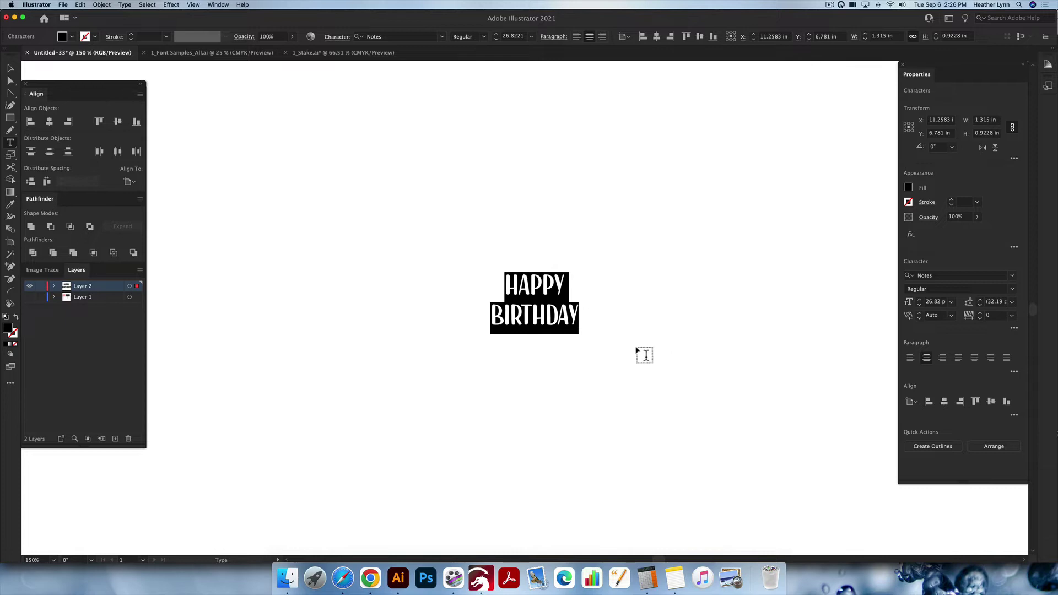
pyautogui.press('super+shift+a')
# Step: Create a rectangle 4 in wide and 2 in high in the empty space beside the HAPPY BIRTHDAY text
pyautogui.hscroll(2, 607, 316)
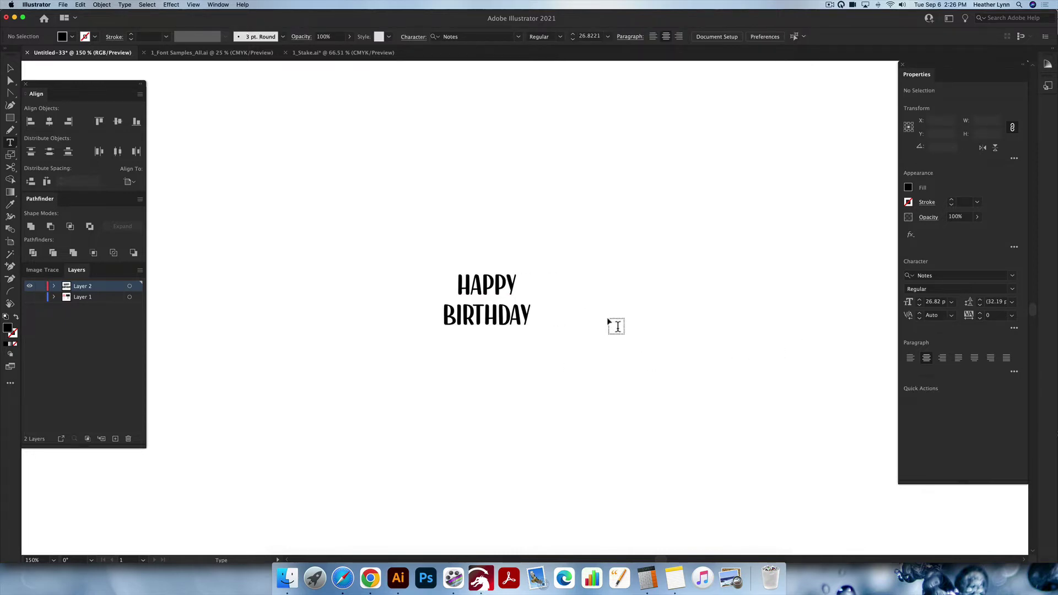
pyautogui.hscroll(-2, 607, 317)
pyautogui.hscroll(4, 607, 316)
pyautogui.hscroll(1, 606, 316)
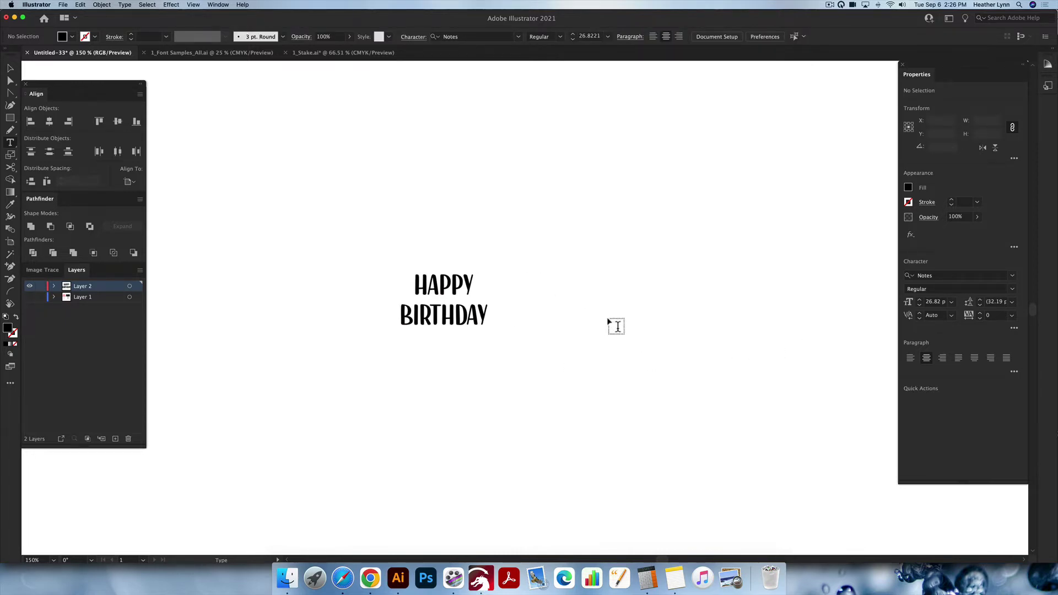
pyautogui.hscroll(-1, 606, 316)
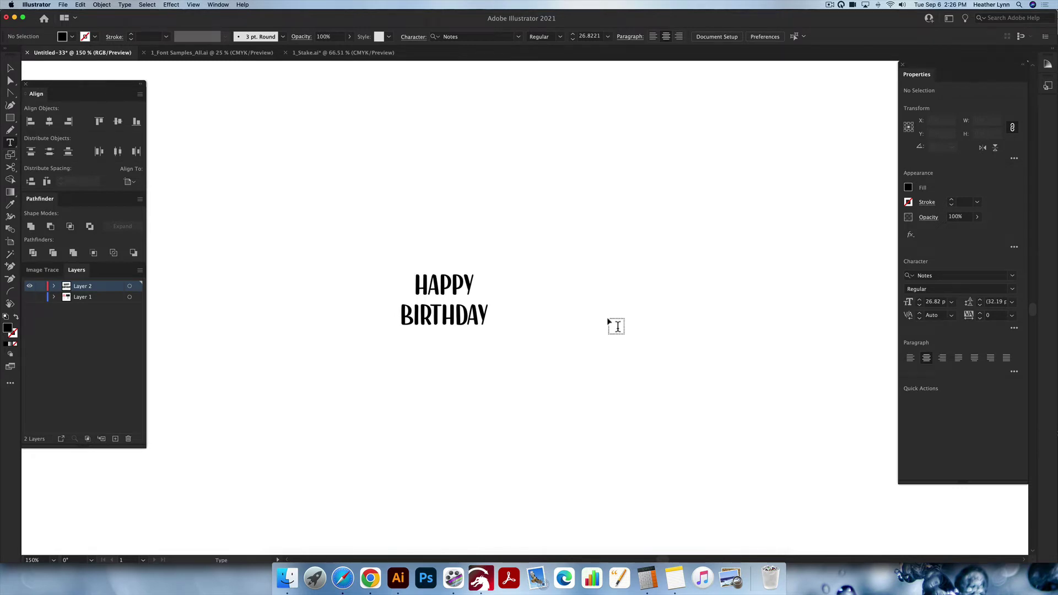
pyautogui.hscroll(3, 607, 319)
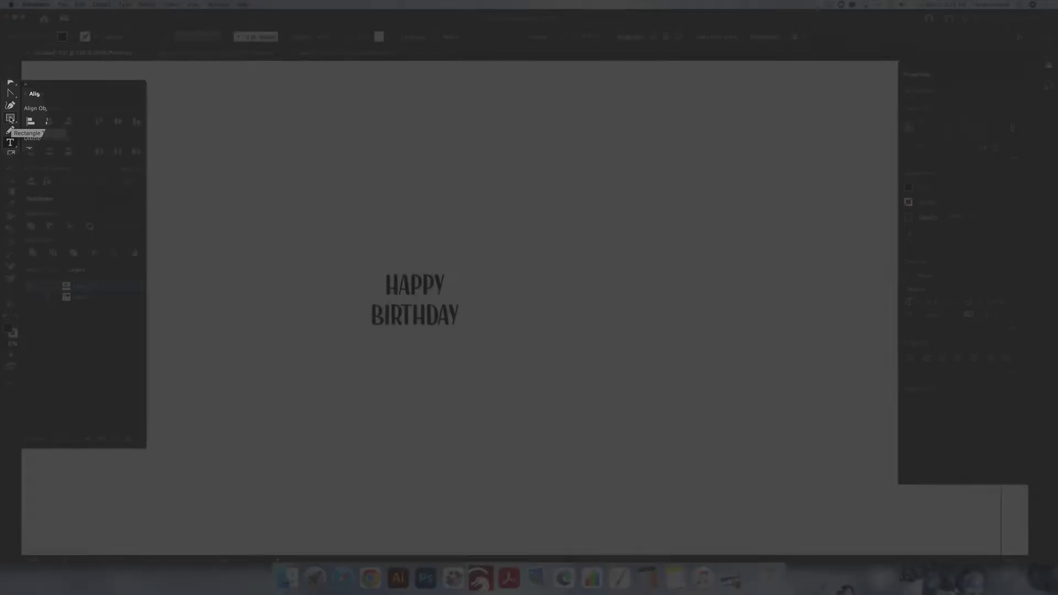
pyautogui.click(10, 118)
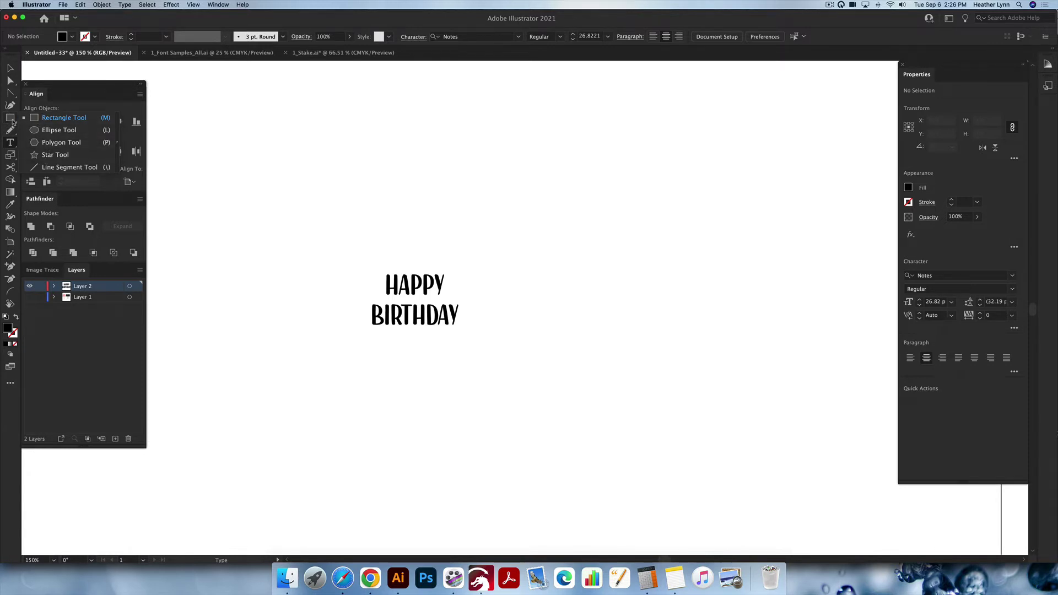
pyautogui.click(40, 118)
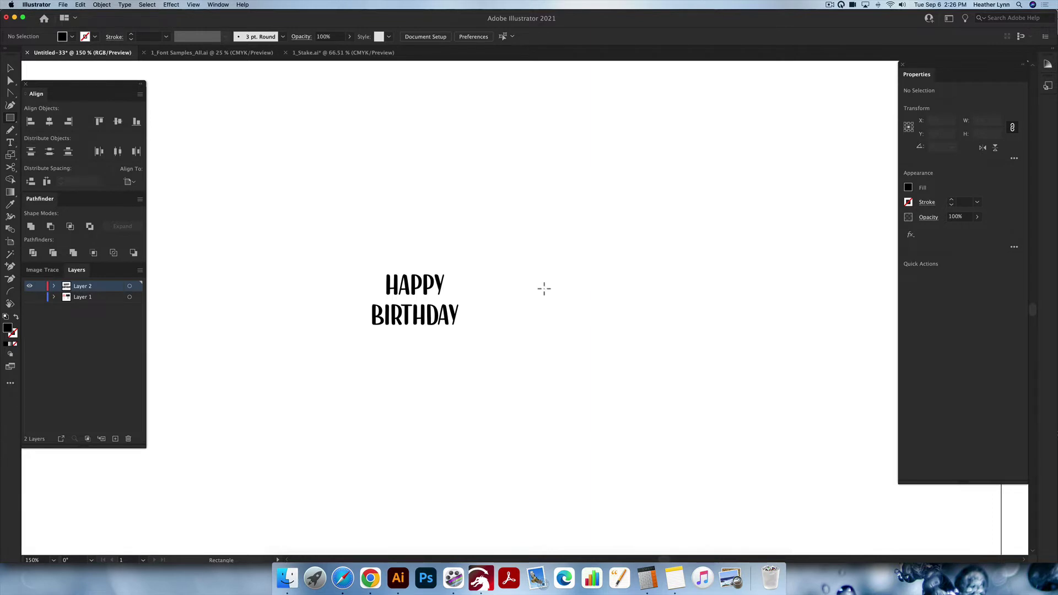
pyautogui.click(544, 288)
pyautogui.write('4')
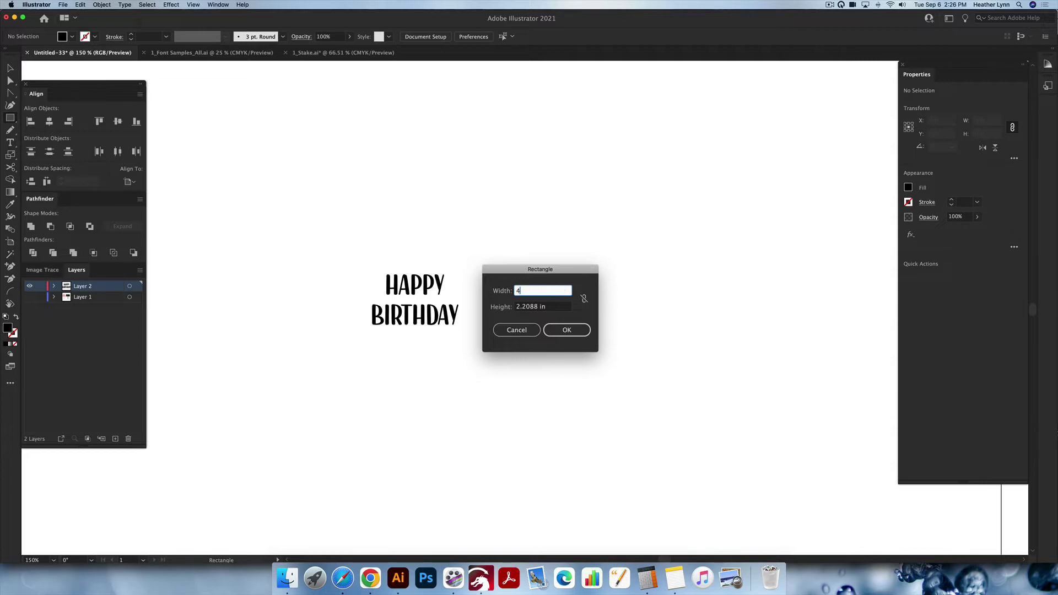
pyautogui.press('Tab')
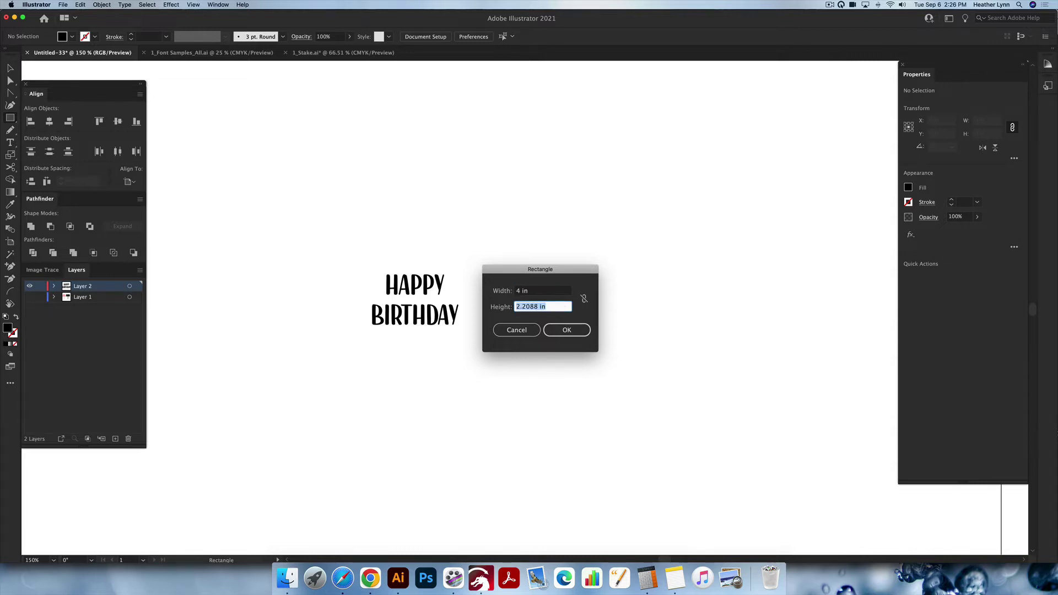
pyautogui.write('2.')
pyautogui.write('2')
pyautogui.press('Return')
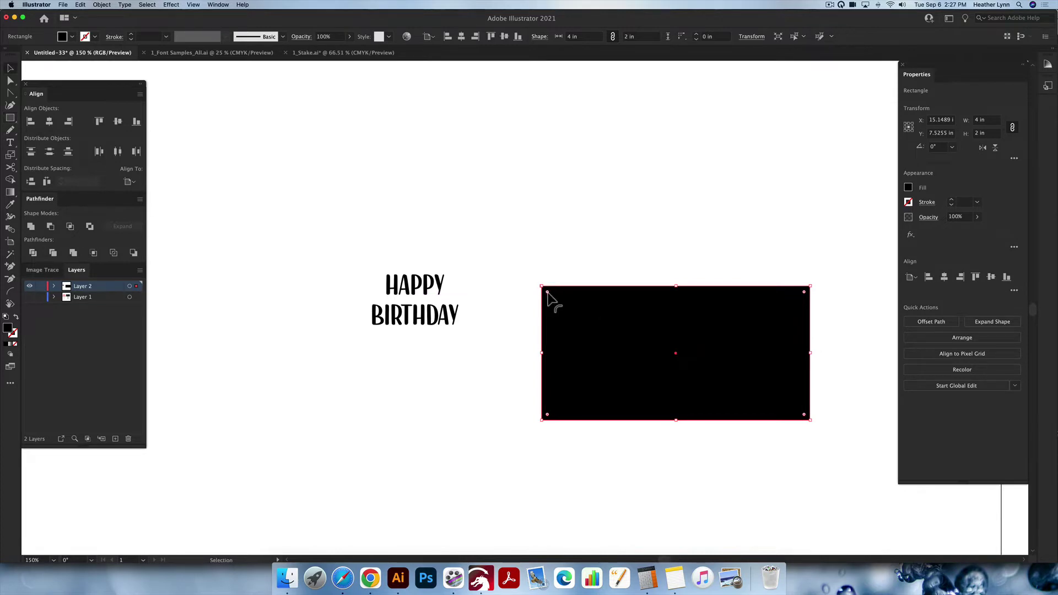
# Step: Round all corners of the rectangle to a radius of about 0.2 in and swap its fill and stroke
pyautogui.moveTo(548, 292); pyautogui.dragTo(548, 294)
pyautogui.scroll(4, 568, 300)
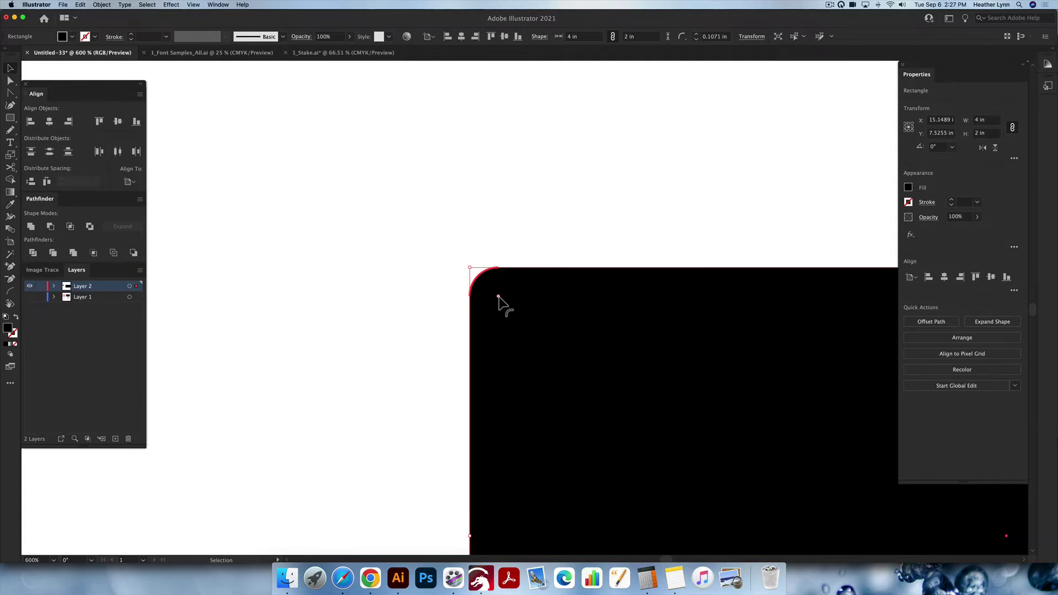
pyautogui.moveTo(498, 297); pyautogui.dragTo(523, 324)
pyautogui.press('super+1')
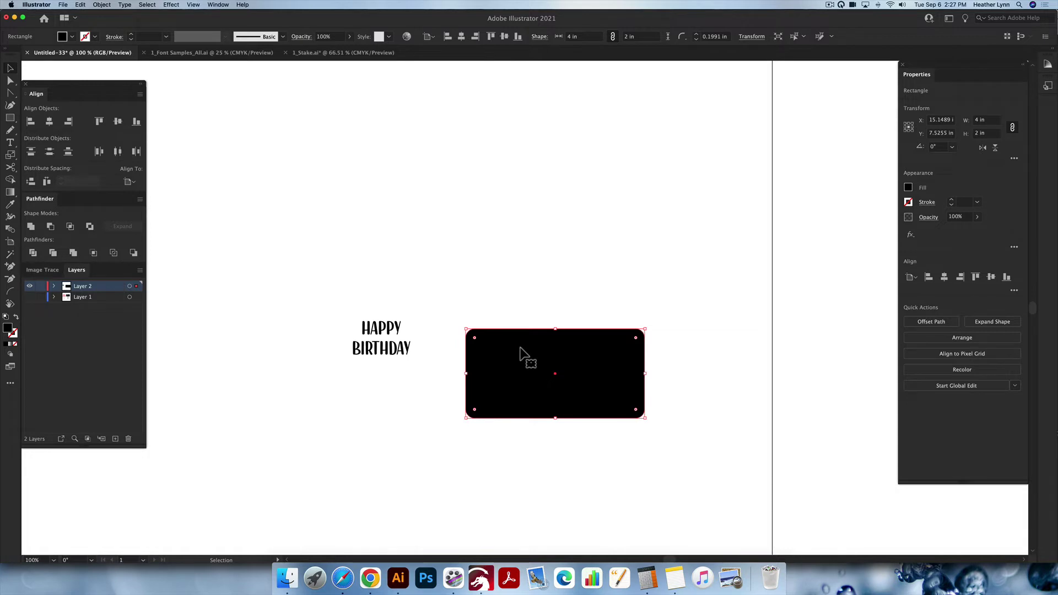
pyautogui.hotkey('shift', 'x')
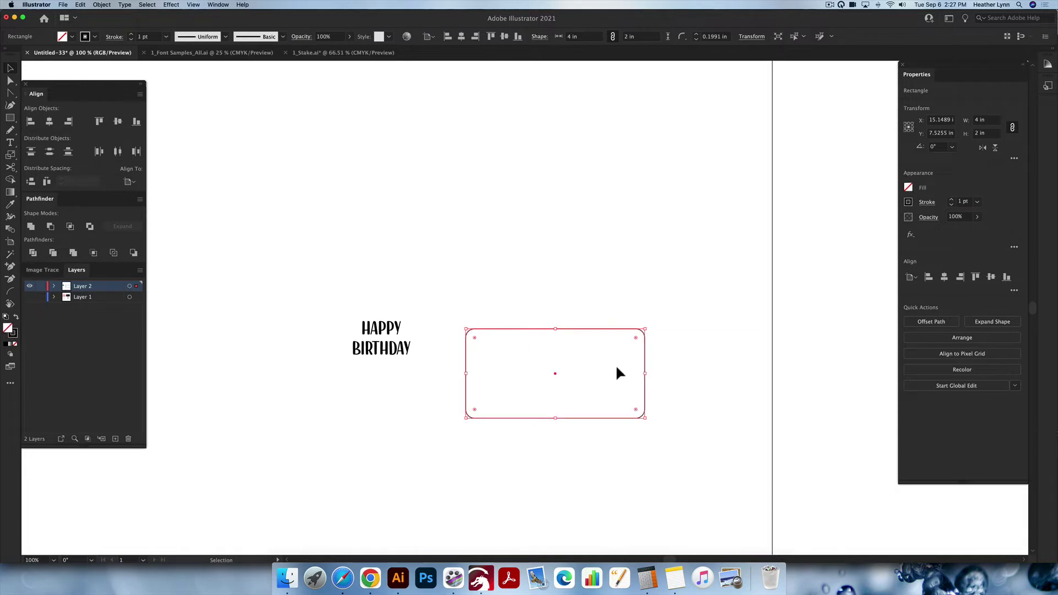
# Step: Move the HAPPY BIRTHDAY text inside the rounded rectangle
pyautogui.click(394, 355)
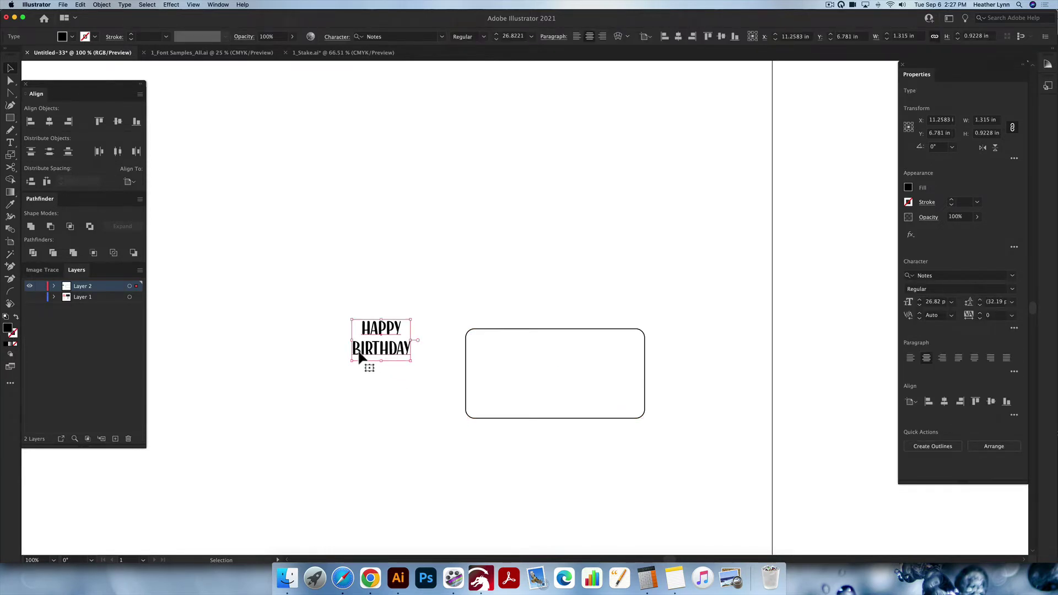
pyautogui.hscroll(-1, 358, 358)
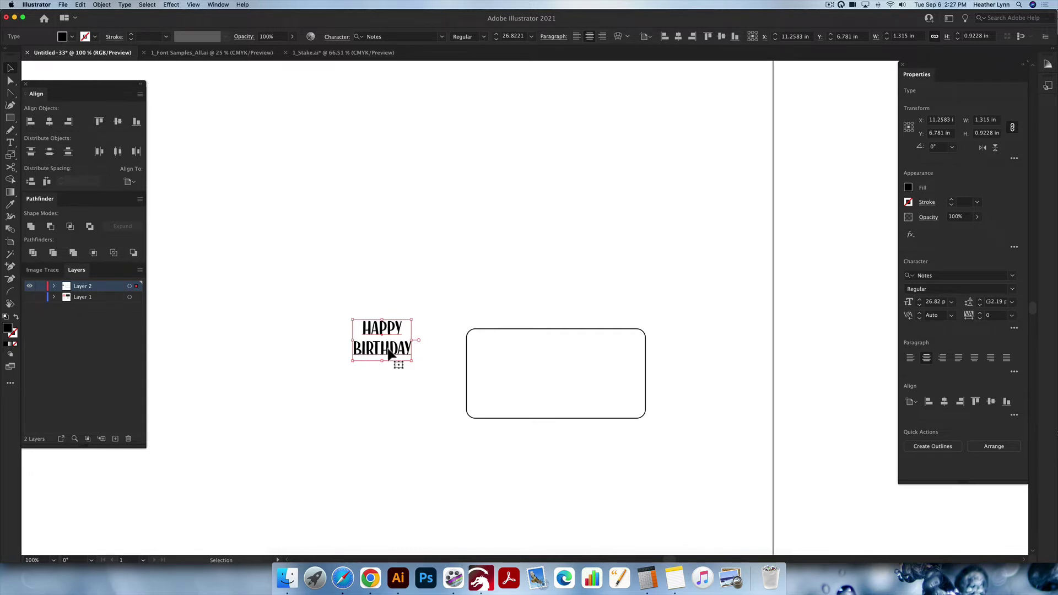
pyautogui.moveTo(389, 355); pyautogui.dragTo(559, 390)
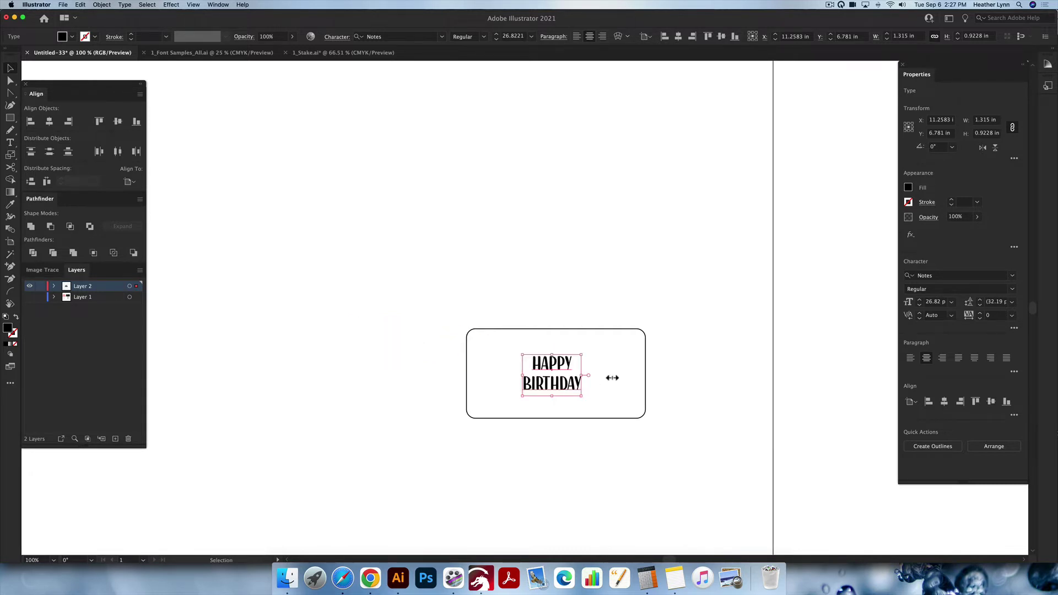
# Step: Scale the HAPPY BIRTHDAY text proportionally to 3 in wide and centre it horizontally within the rounded rectangle
pyautogui.click(983, 121)
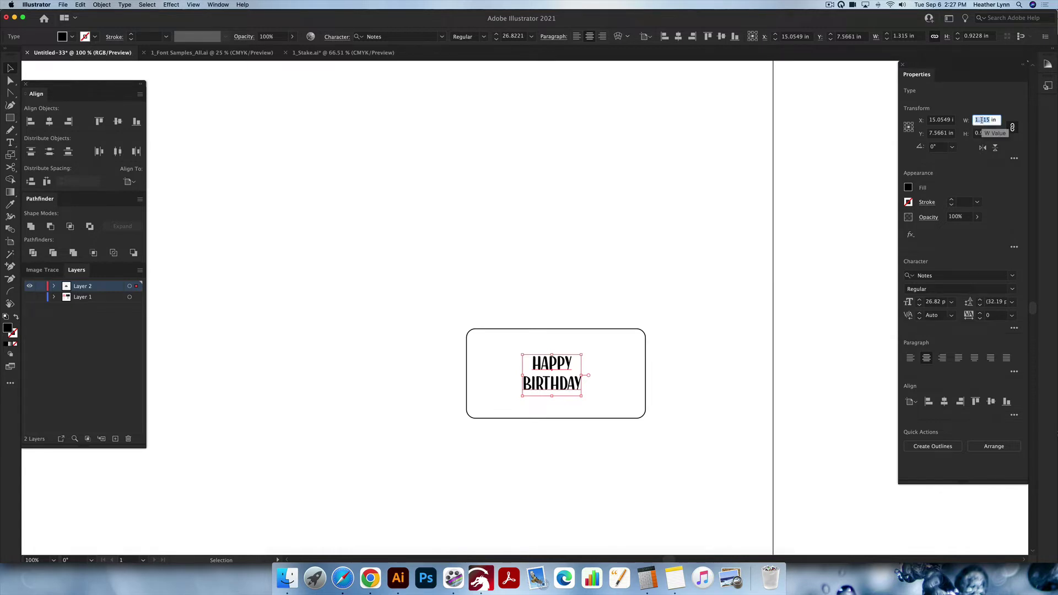
pyautogui.write('3')
pyautogui.press('Return')
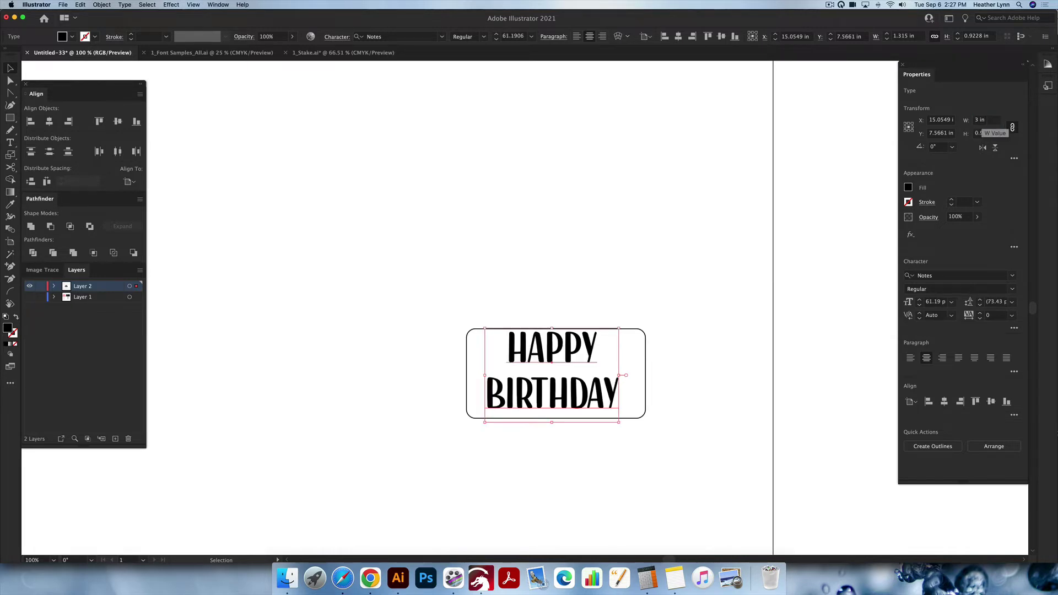
pyautogui.moveTo(585, 402); pyautogui.dragTo(590, 406)
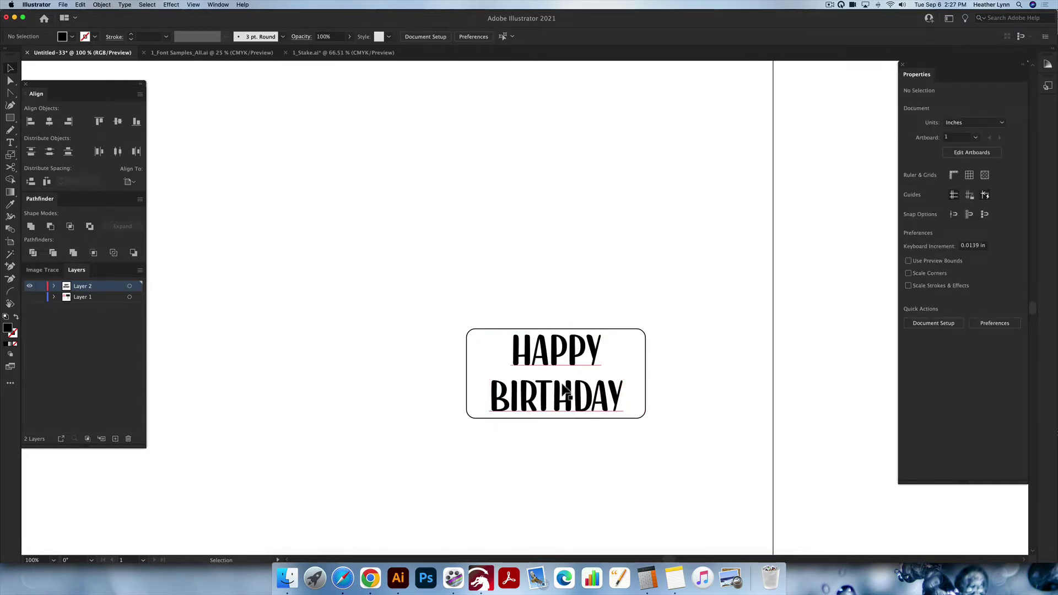
# Step: Convert the HAPPY BIRTHDAY text to outlines
pyautogui.click(570, 405)
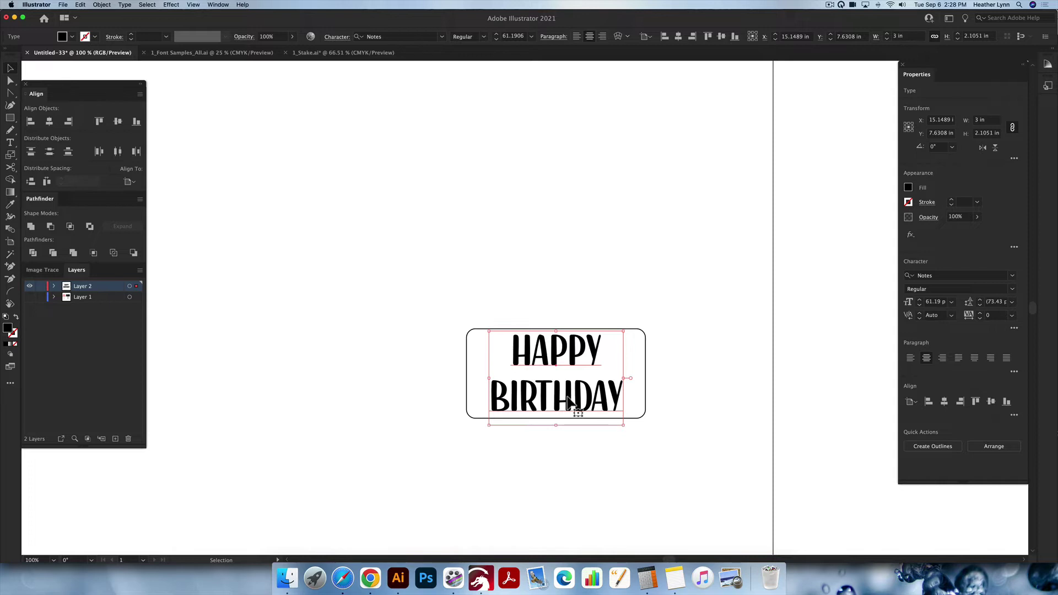
pyautogui.rightClick(567, 399)
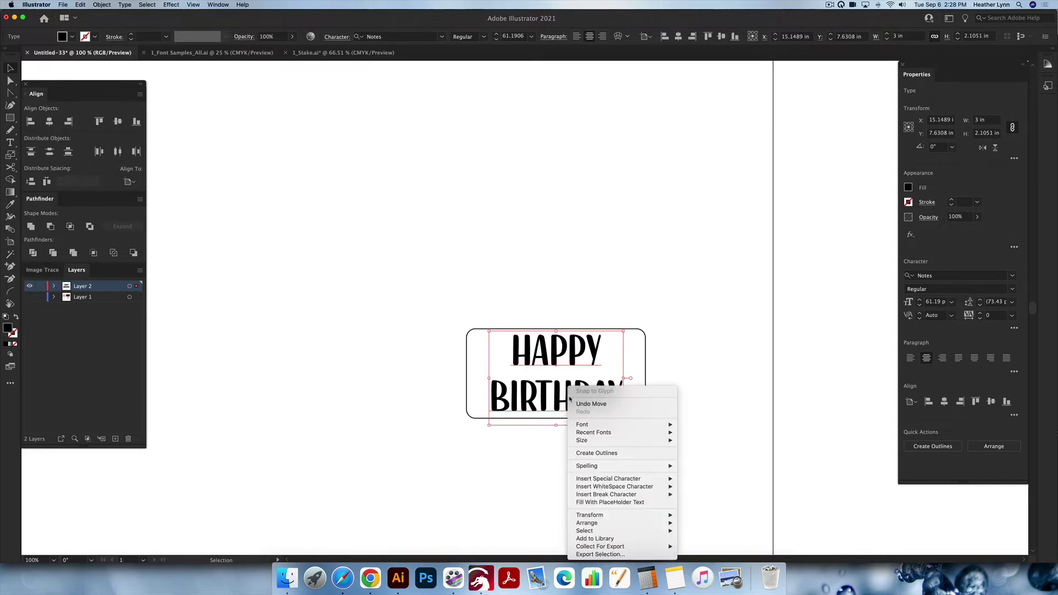
pyautogui.click(539, 399)
pyautogui.press('super+shift+o')
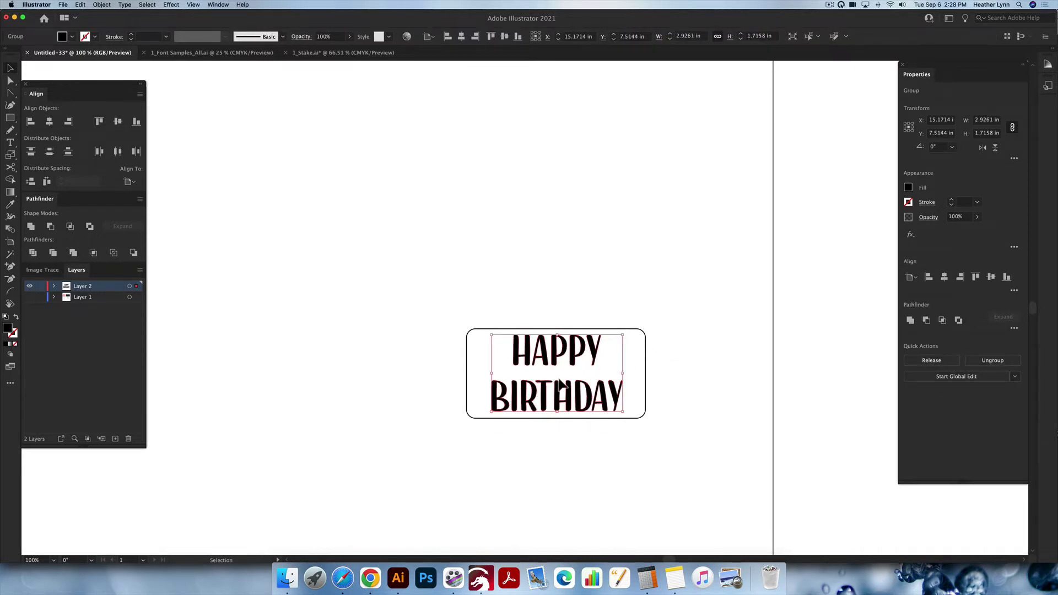
pyautogui.scroll(2, 557, 404)
pyautogui.scroll(1, 557, 404)
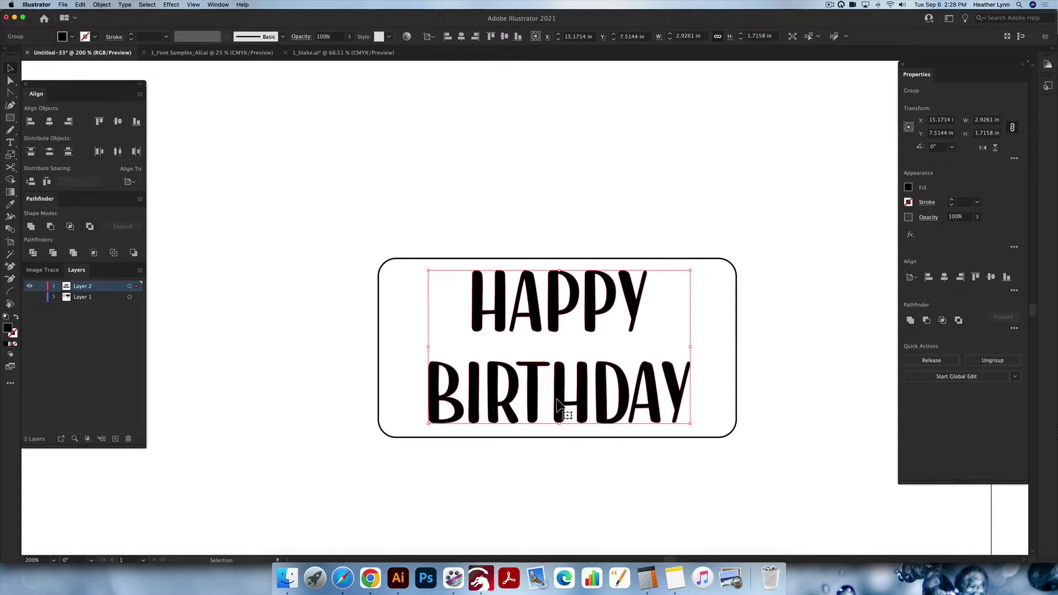
# Step: Align the outlined lettering and the rounded rectangle to each other's horizontal and vertical centres
pyautogui.click(759, 353)
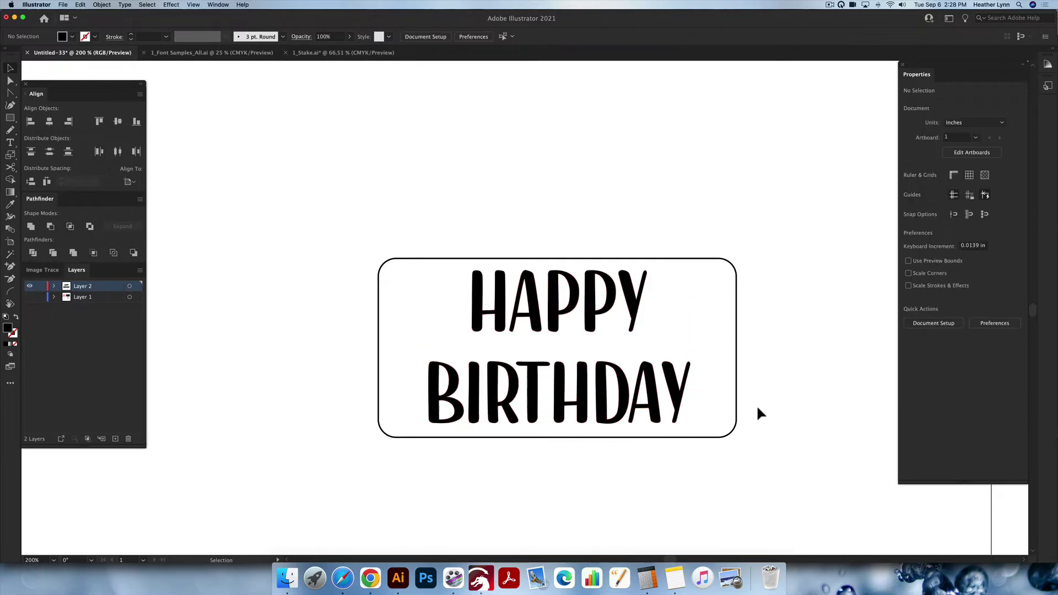
pyautogui.moveTo(772, 429); pyautogui.dragTo(316, 205)
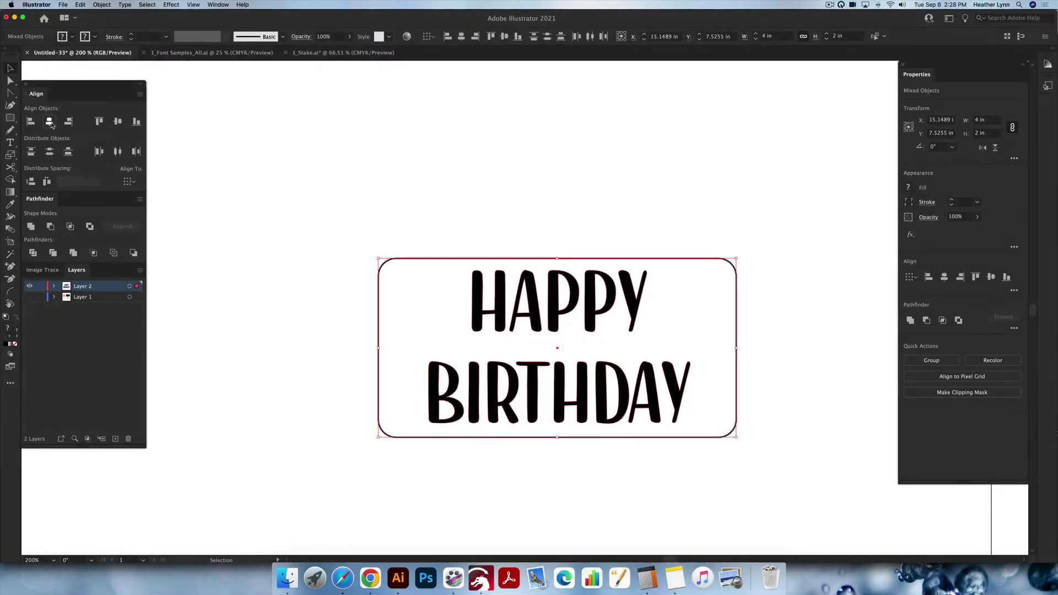
pyautogui.click(50, 123)
pyautogui.click(117, 121)
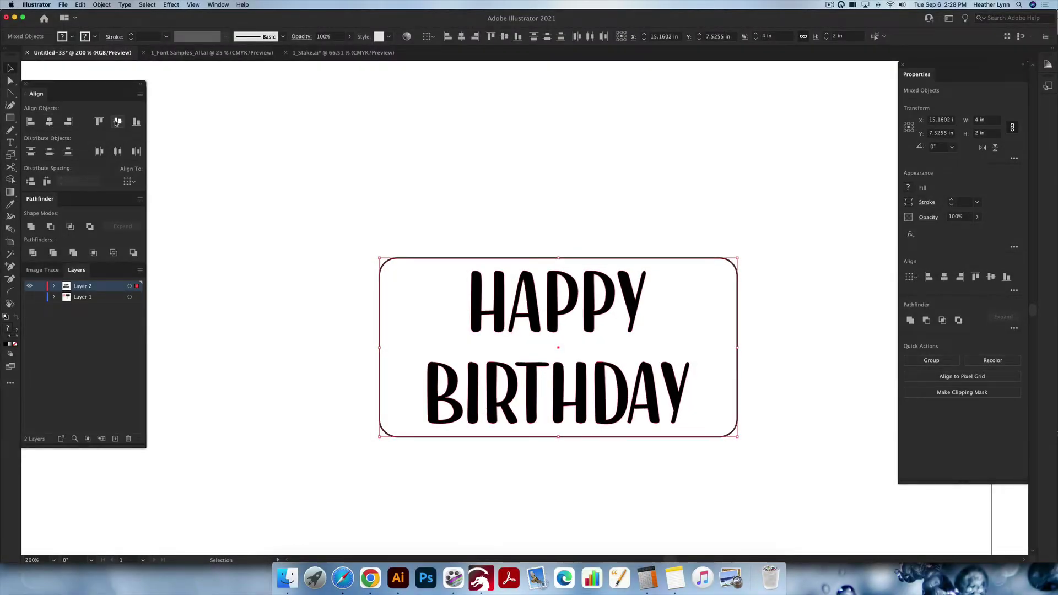
pyautogui.click(627, 222)
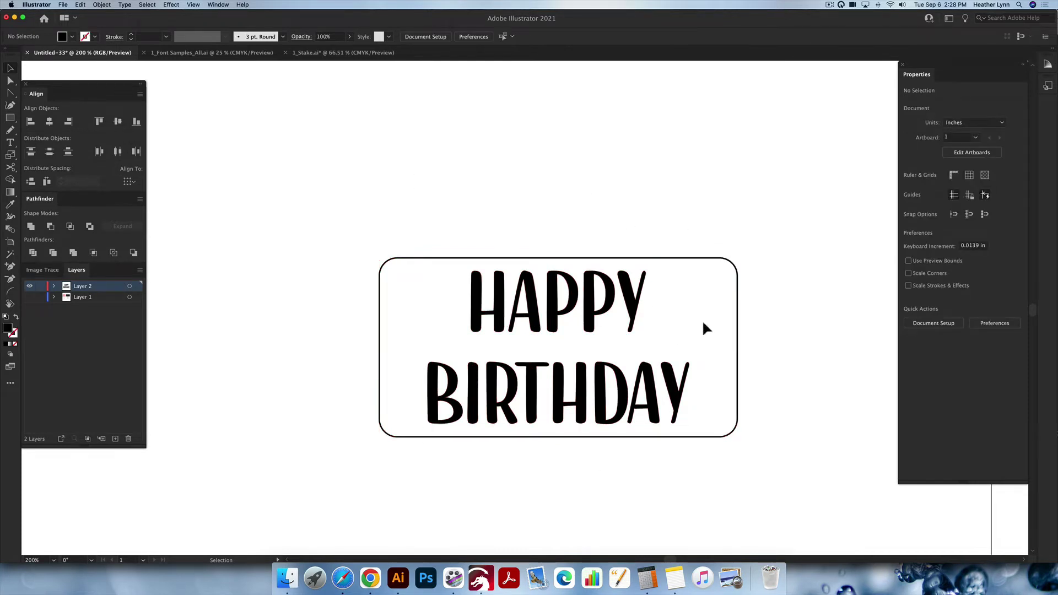
# Step: Narrow the rounded rectangle from both sides to about 3.5 in wide and centre it horizontally with the lettering
pyautogui.click(738, 348)
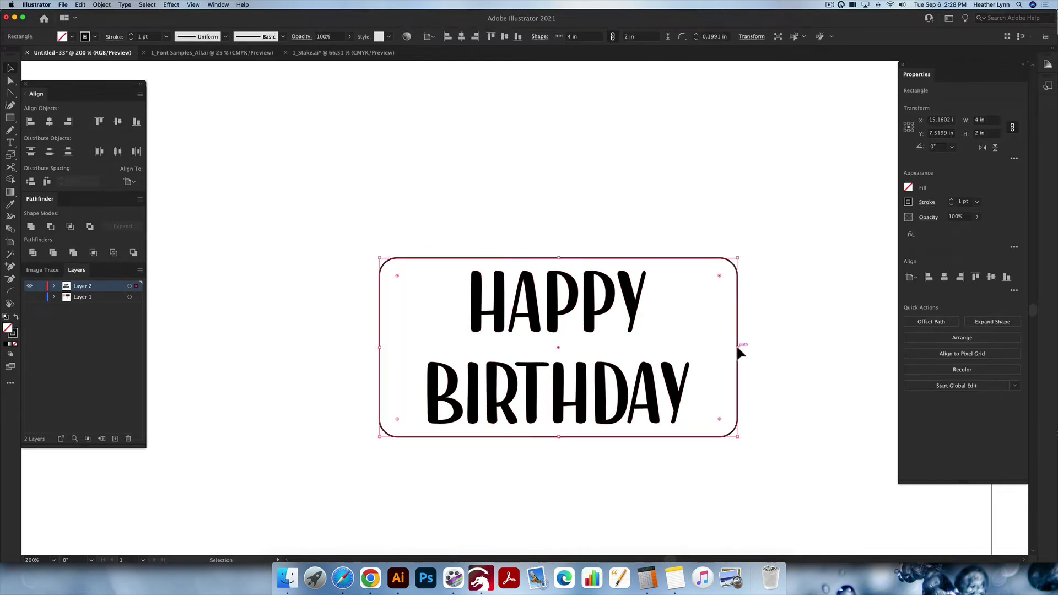
pyautogui.moveTo(739, 349); pyautogui.dragTo(717, 351)
pyautogui.moveTo(380, 349); pyautogui.dragTo(399, 350)
pyautogui.moveTo(744, 435); pyautogui.dragTo(286, 208)
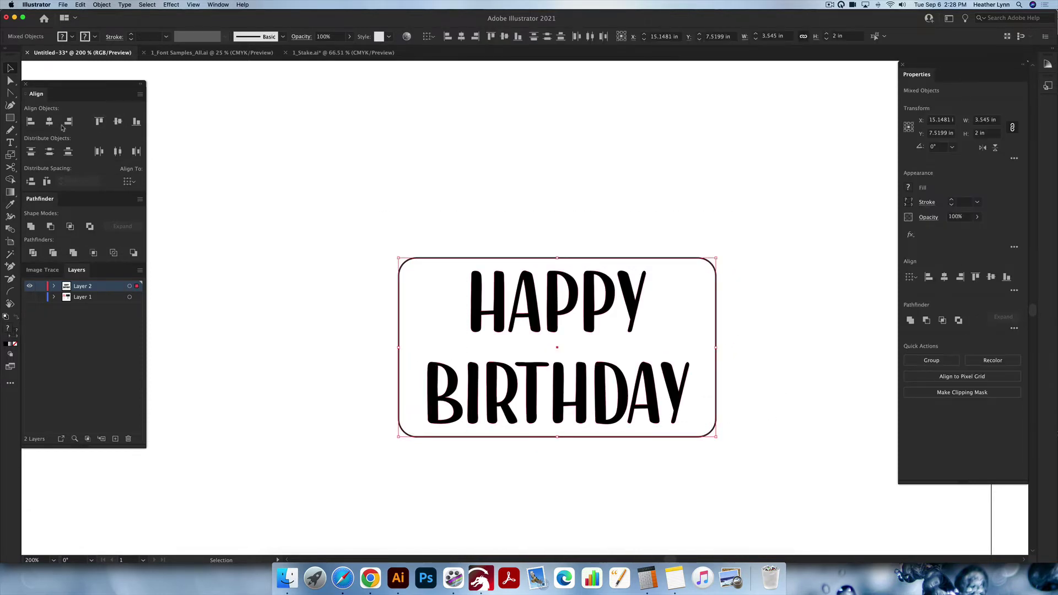
pyautogui.click(49, 121)
pyautogui.click(735, 281)
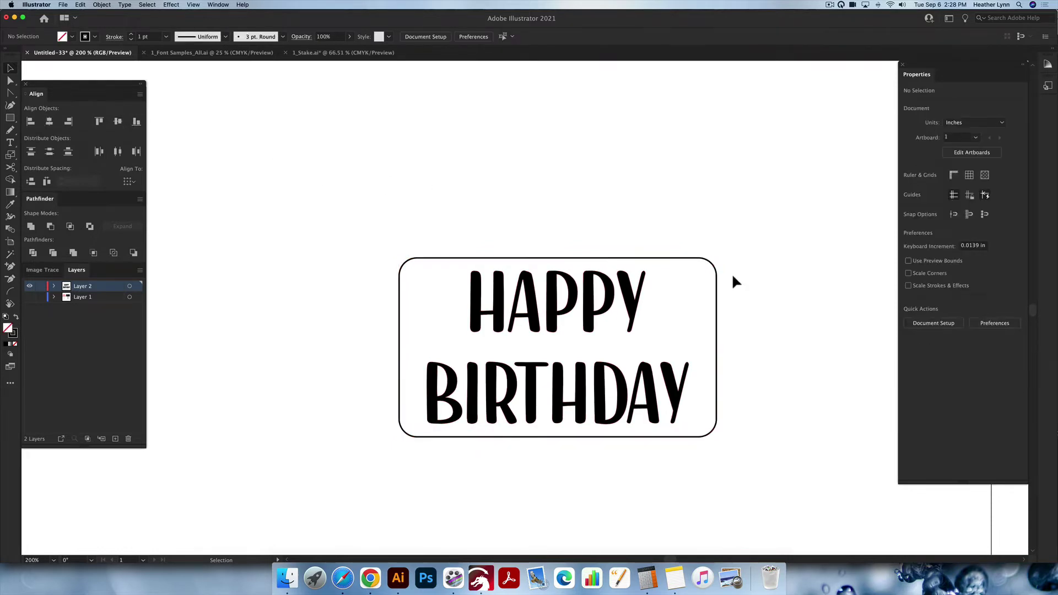
# Step: Draw a rectangle about 0.02 in wide and 0.08 in high across the crossbar of the A in HAPPY, and swap its fill and stroke
pyautogui.scroll(-2, 734, 278)
pyautogui.hscroll(1, 734, 279)
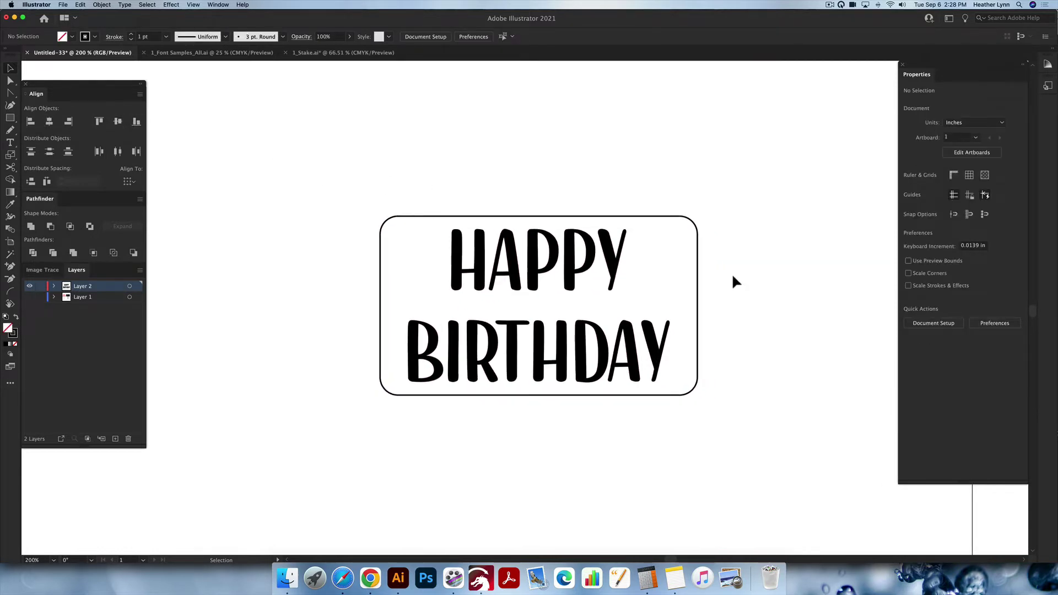
pyautogui.scroll(-2, 733, 277)
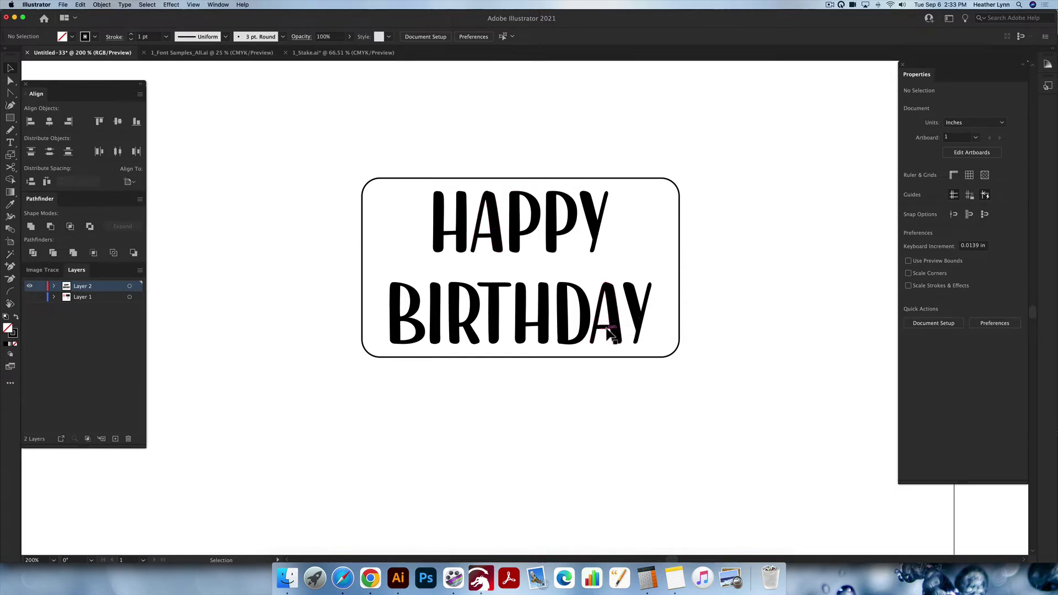
pyautogui.hscroll(2, 615, 334)
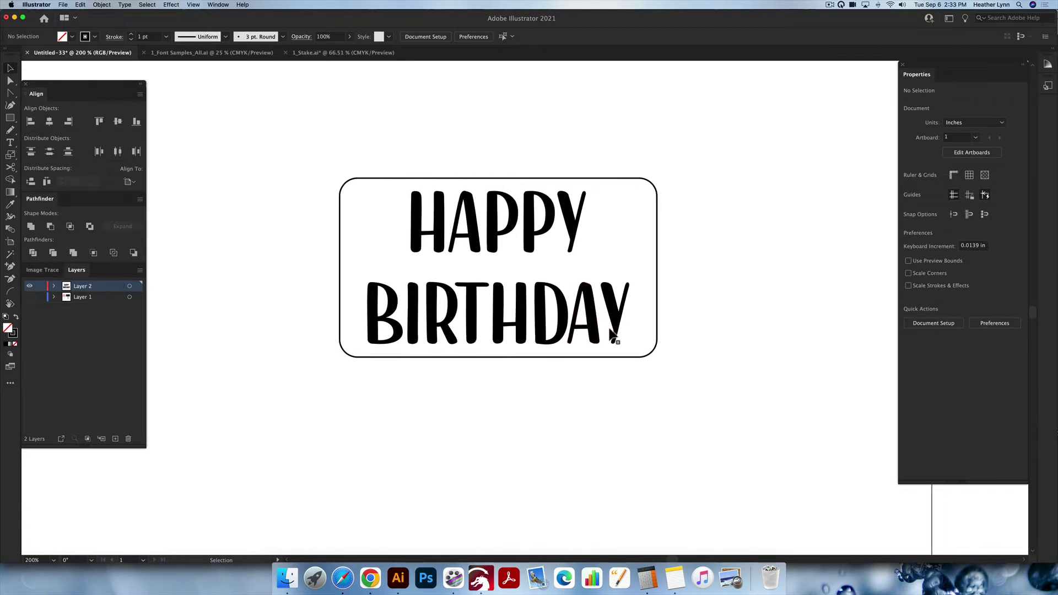
pyautogui.hscroll(-1, 613, 335)
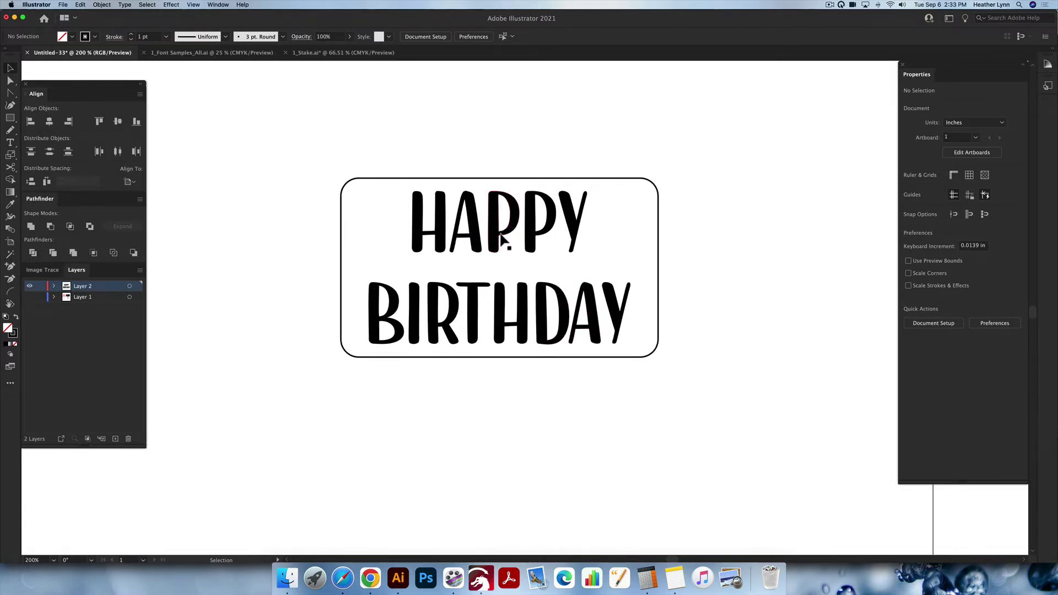
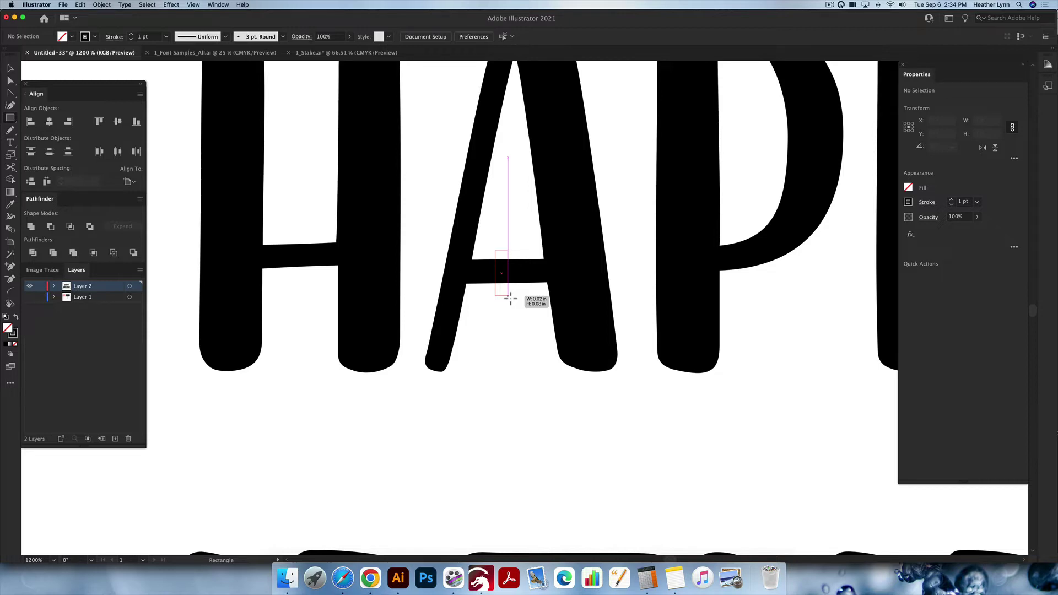
pyautogui.moveTo(511, 298); pyautogui.dragTo(511, 299)
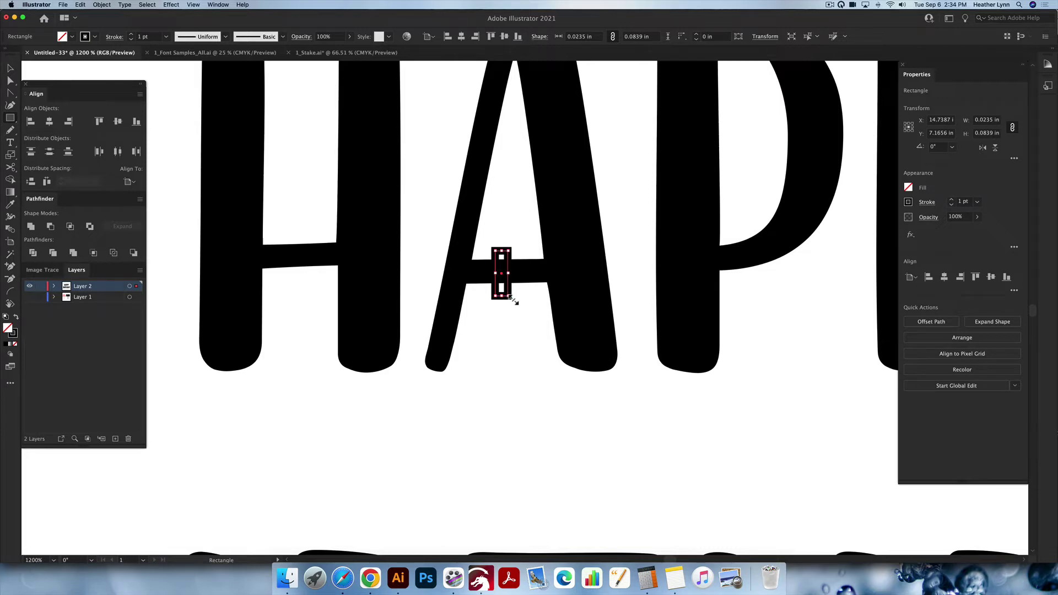
pyautogui.hotkey('shift', 'x')
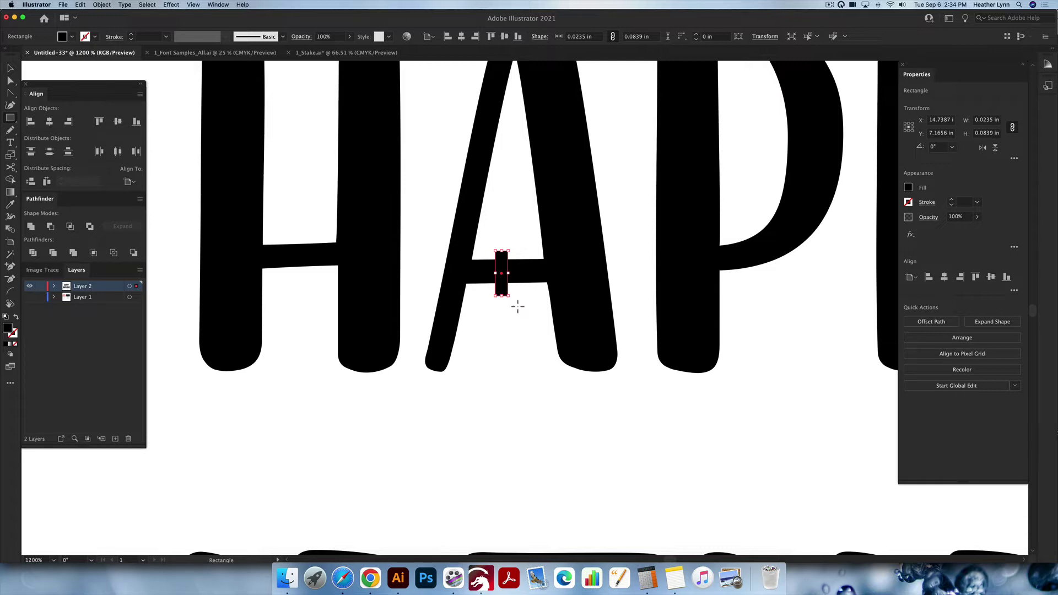
pyautogui.press('v')
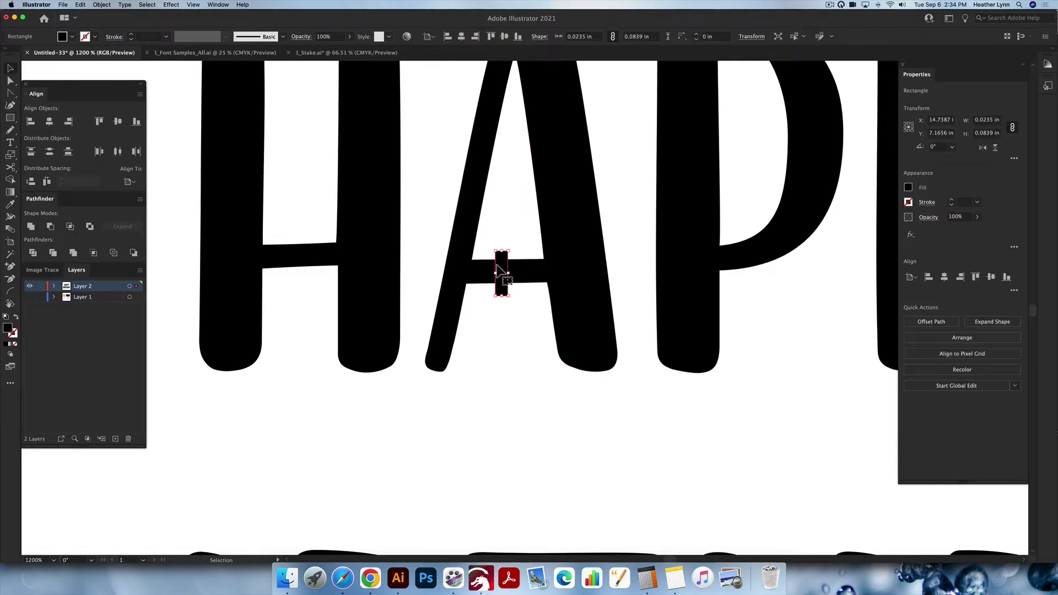
# Step: Place a copy of the small rectangle below the A in HAPPY and delete that copy
pyautogui.press('a')
pyautogui.press('v')
pyautogui.hscroll(-1, 503, 297)
pyautogui.click(80, 5)
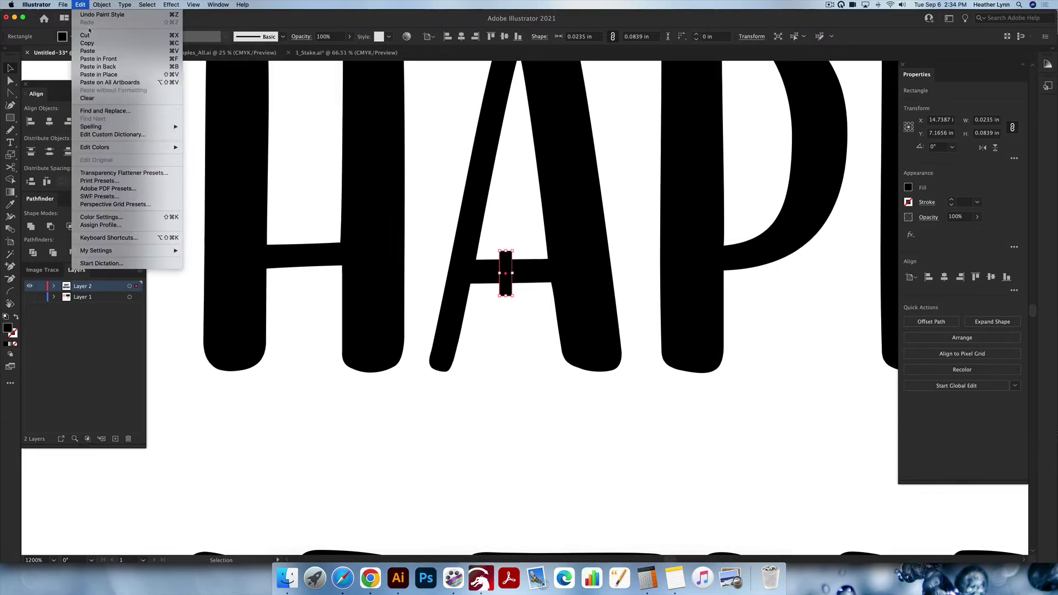
pyautogui.click(87, 5)
pyautogui.scroll(1, 484, 255)
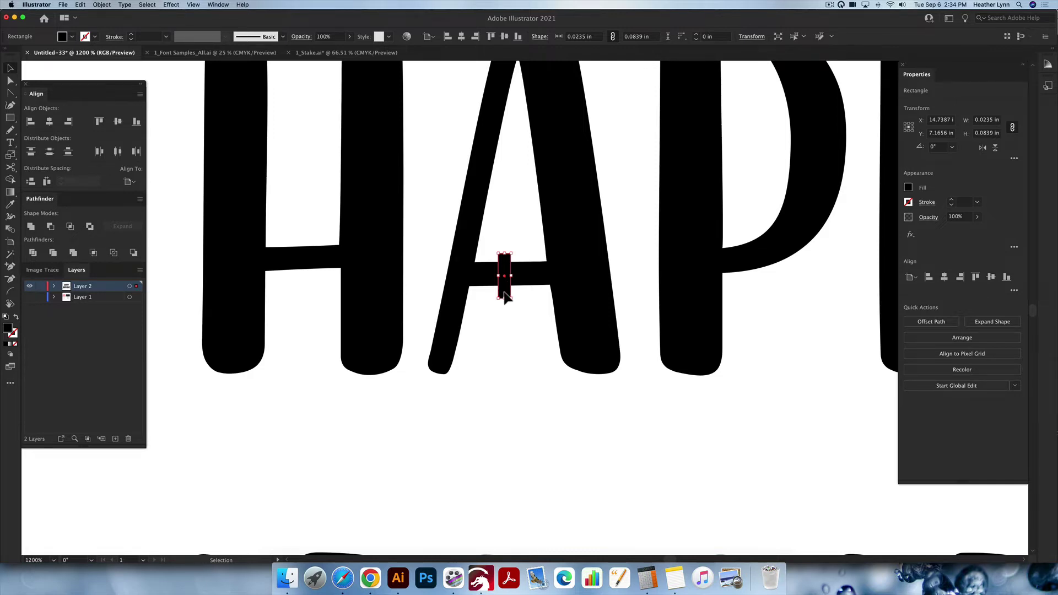
pyautogui.moveTo(505, 295); pyautogui.dragTo(459, 449)
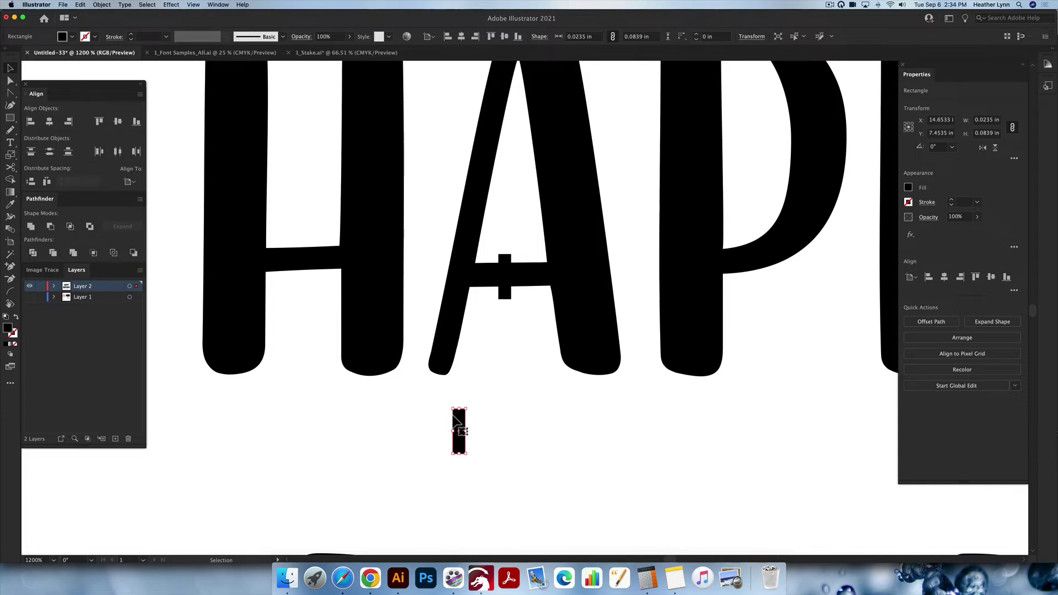
pyautogui.hscroll(1, 465, 427)
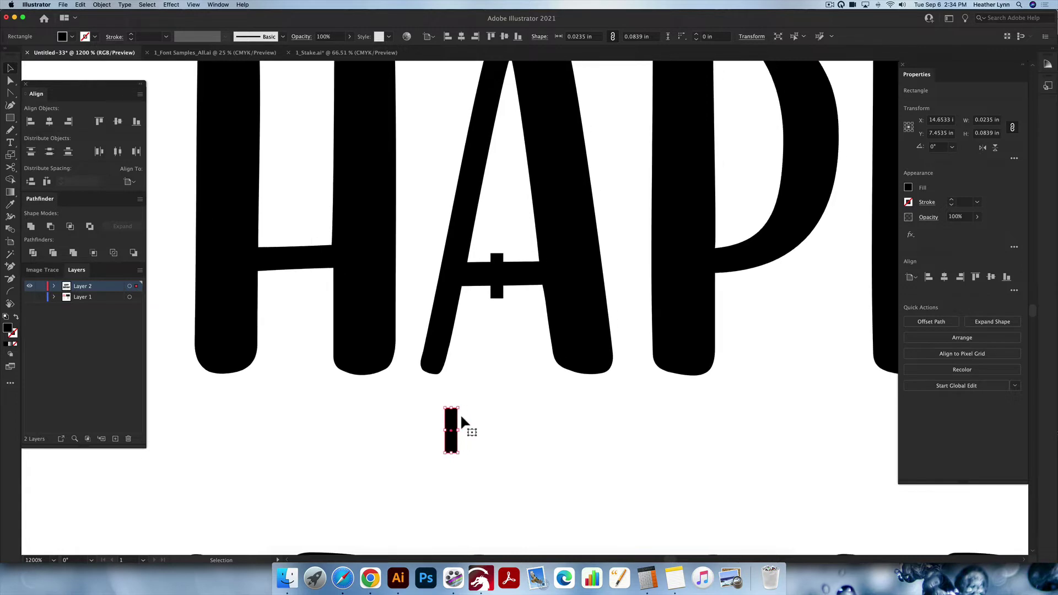
pyautogui.press('Delete')
# Step: Move the small rectangle to where the first P's bowl meets its stem, and place a copy on the crossbar of the A
pyautogui.hscroll(-1, 460, 414)
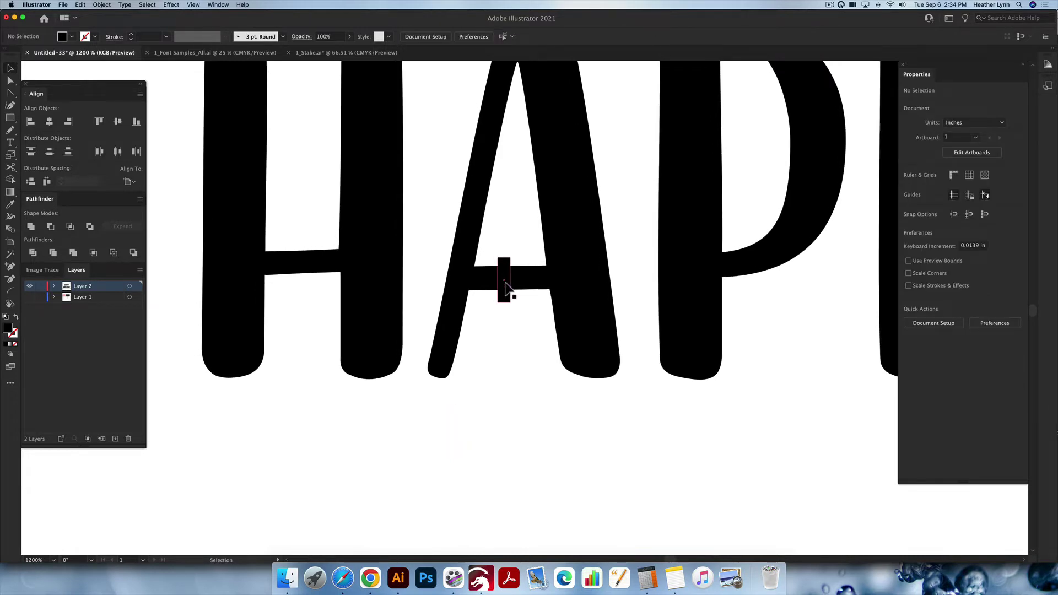
pyautogui.moveTo(506, 287); pyautogui.dragTo(736, 281)
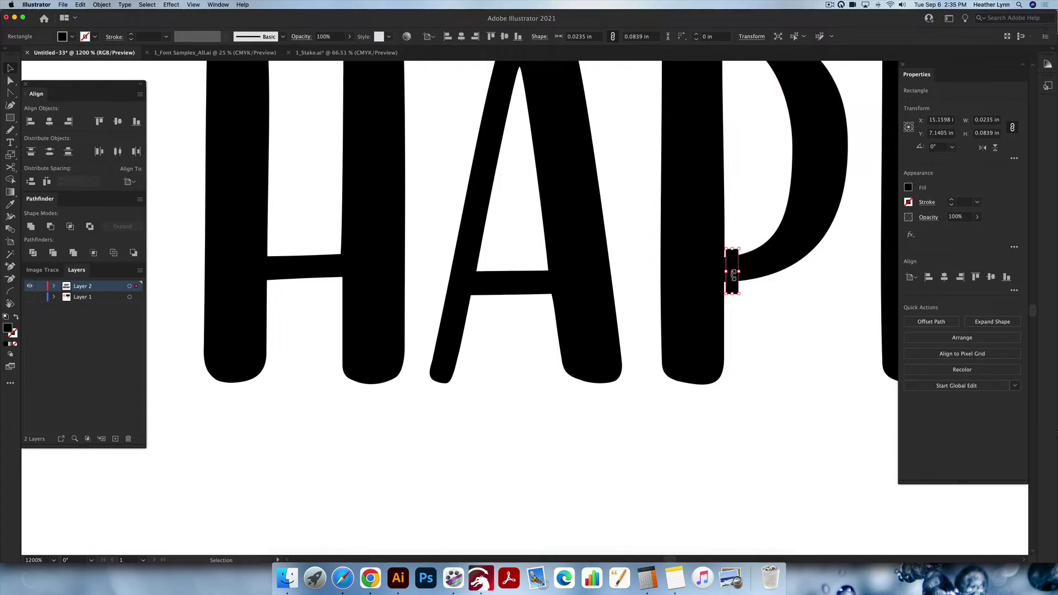
pyautogui.click(753, 310)
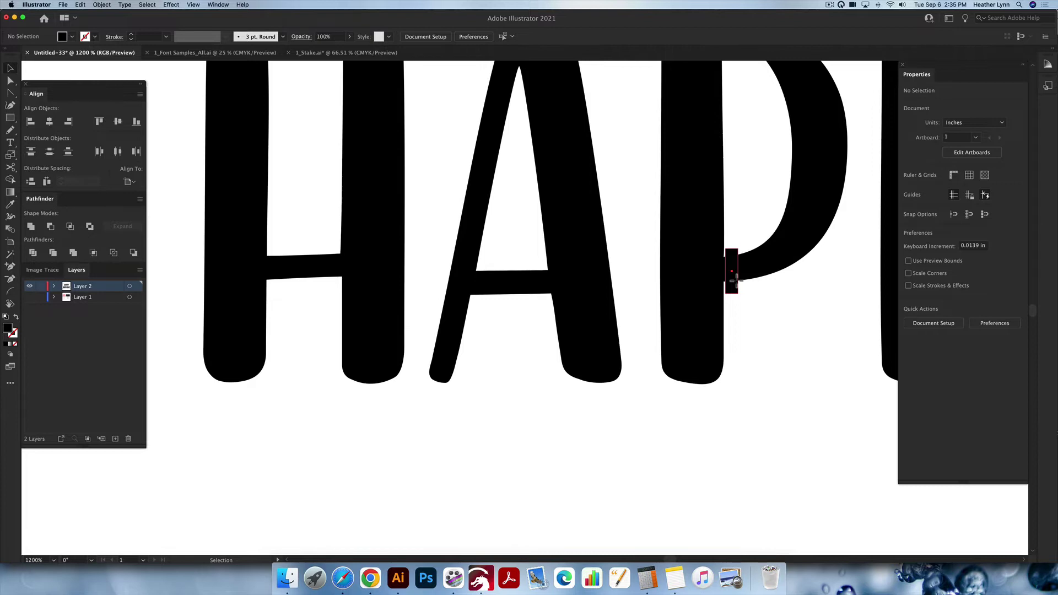
pyautogui.scroll(1, 736, 281)
pyautogui.moveTo(736, 281); pyautogui.dragTo(498, 298)
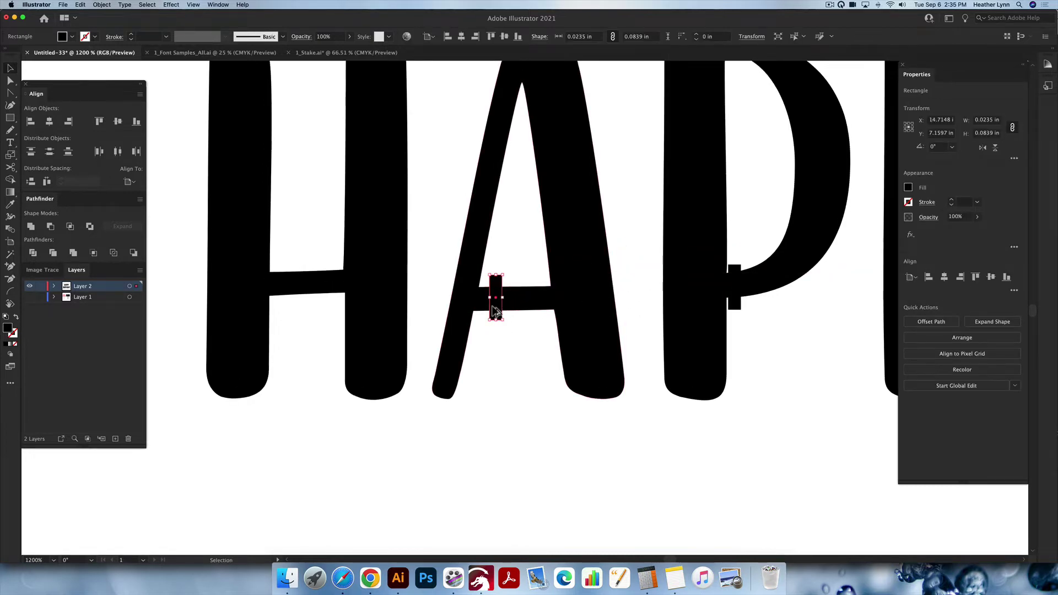
# Step: Move the copy to the left end of the A's crossbar and rotate it about 12° clockwise along the slanted stroke
pyautogui.scroll(3, 496, 311)
pyautogui.scroll(2, 496, 311)
pyautogui.moveTo(494, 312); pyautogui.dragTo(439, 308)
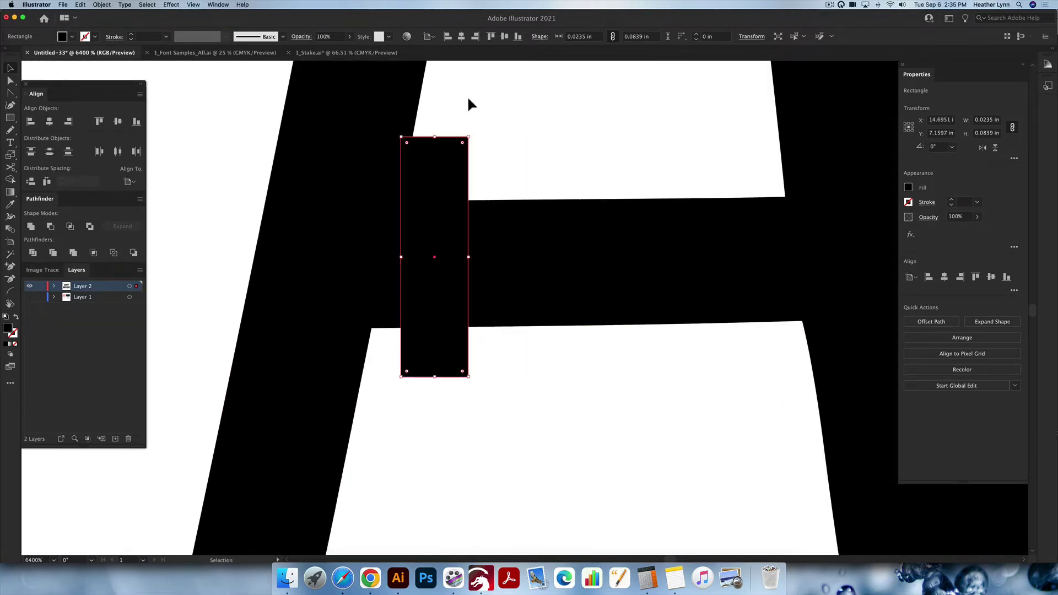
pyautogui.moveTo(472, 137); pyautogui.dragTo(490, 150)
pyautogui.moveTo(441, 260); pyautogui.dragTo(434, 263)
pyautogui.moveTo(481, 147); pyautogui.dragTo(486, 147)
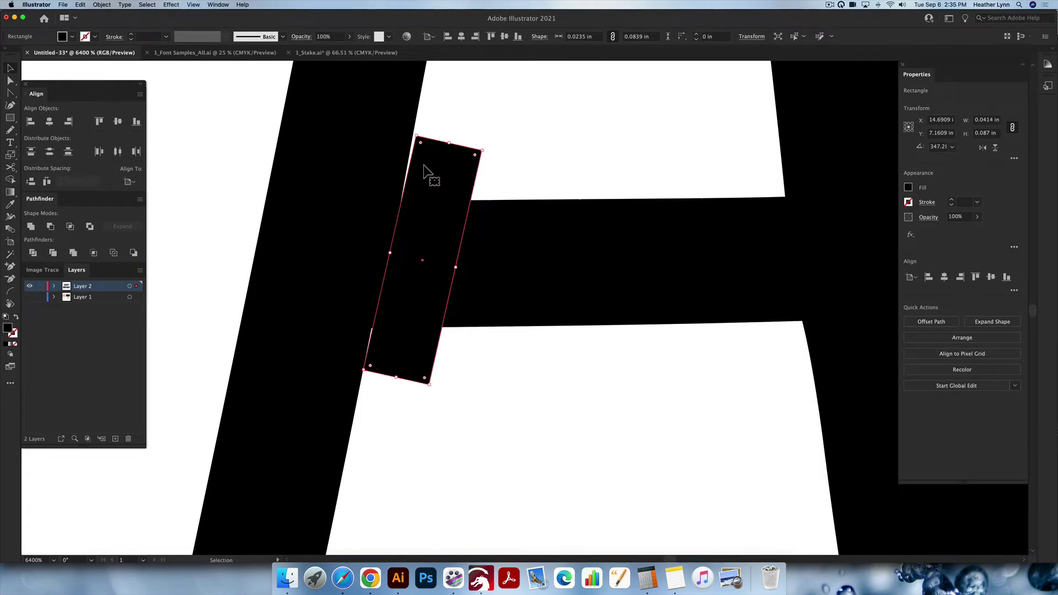
pyautogui.scroll(3, 427, 171)
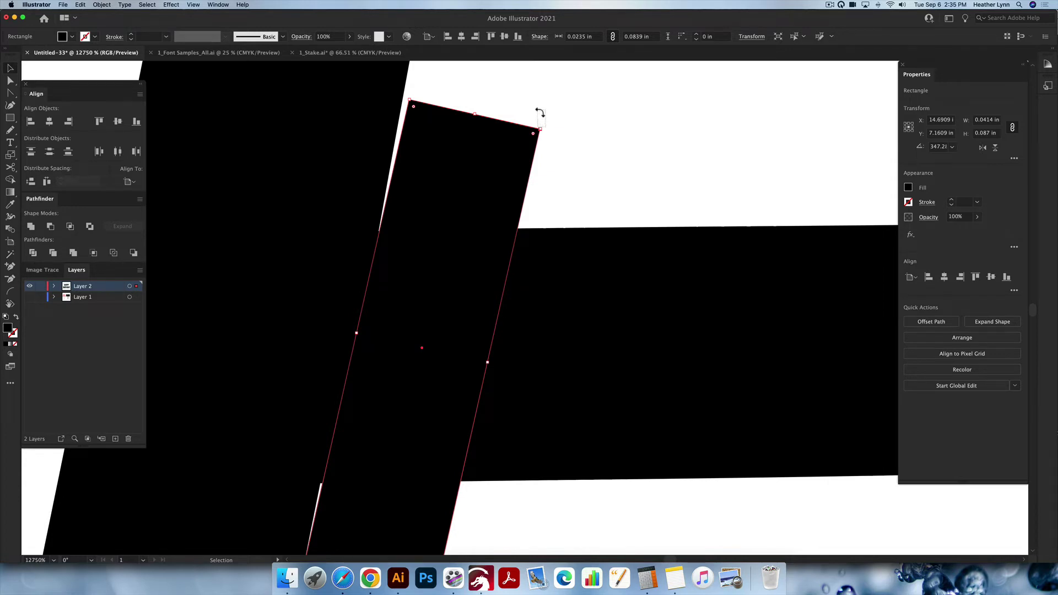
pyautogui.moveTo(538, 111)
pyautogui.mouseDown()
pyautogui.moveTo(548, 123)
pyautogui.moveTo(515, 142)
pyautogui.moveTo(541, 130)
pyautogui.mouseUp()
pyautogui.scroll(-3, 622, 232)
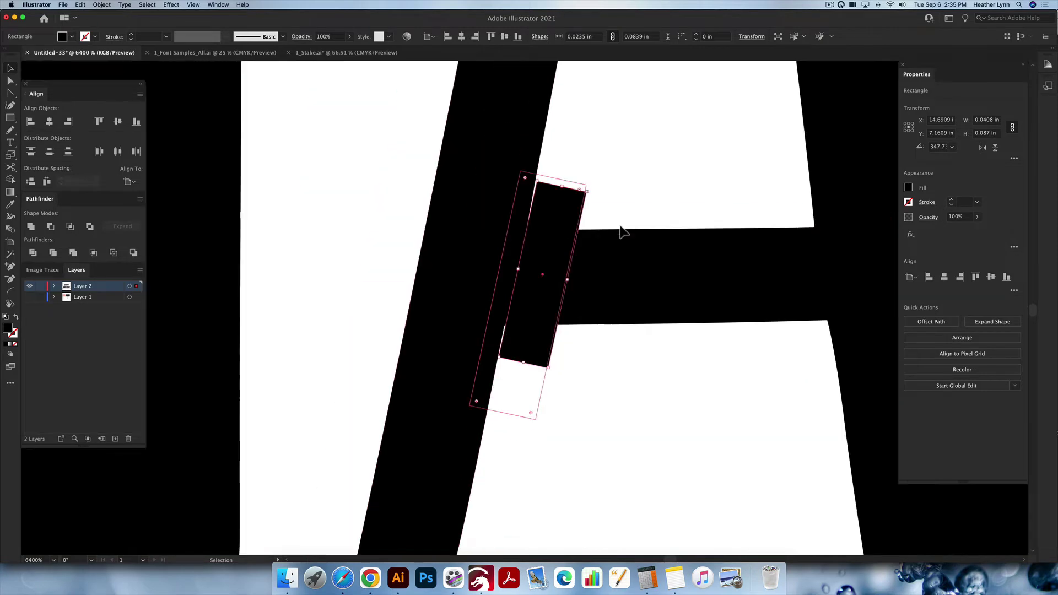
pyautogui.hscroll(3, 568, 353)
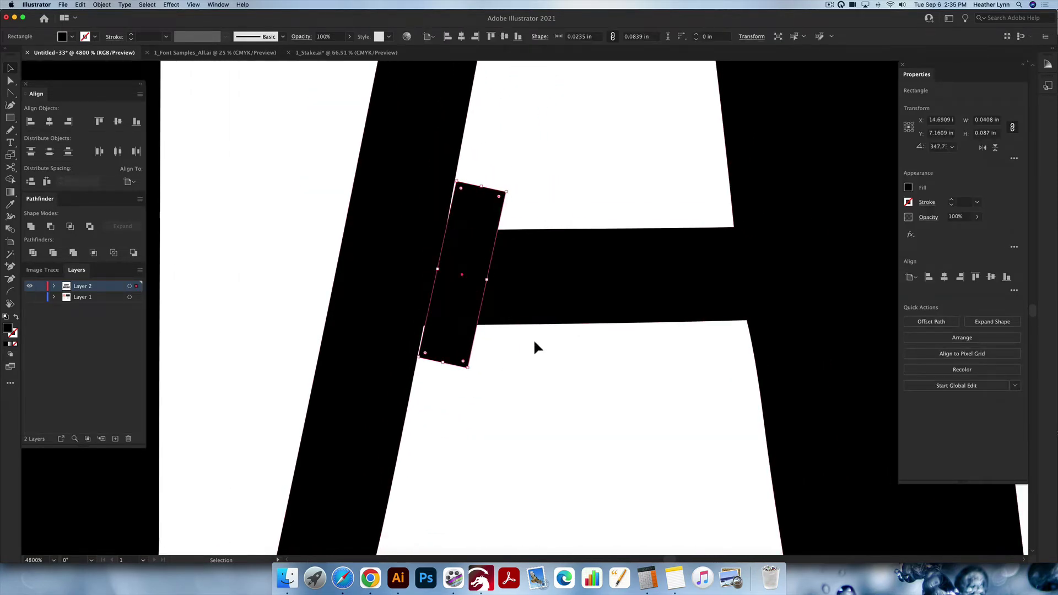
# Step: Ungroup the HAPPY BIRTHDAY lettering and select the second P and the Y of HAPPY individually to check the separation
pyautogui.press('super+a')
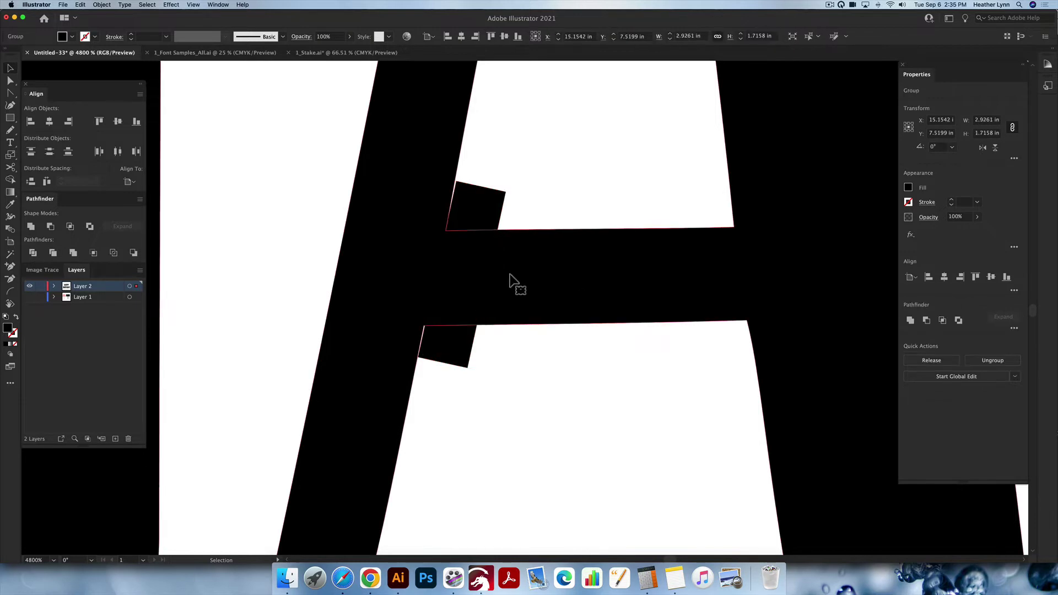
pyautogui.scroll(-6, 573, 304)
pyautogui.scroll(-2, 573, 304)
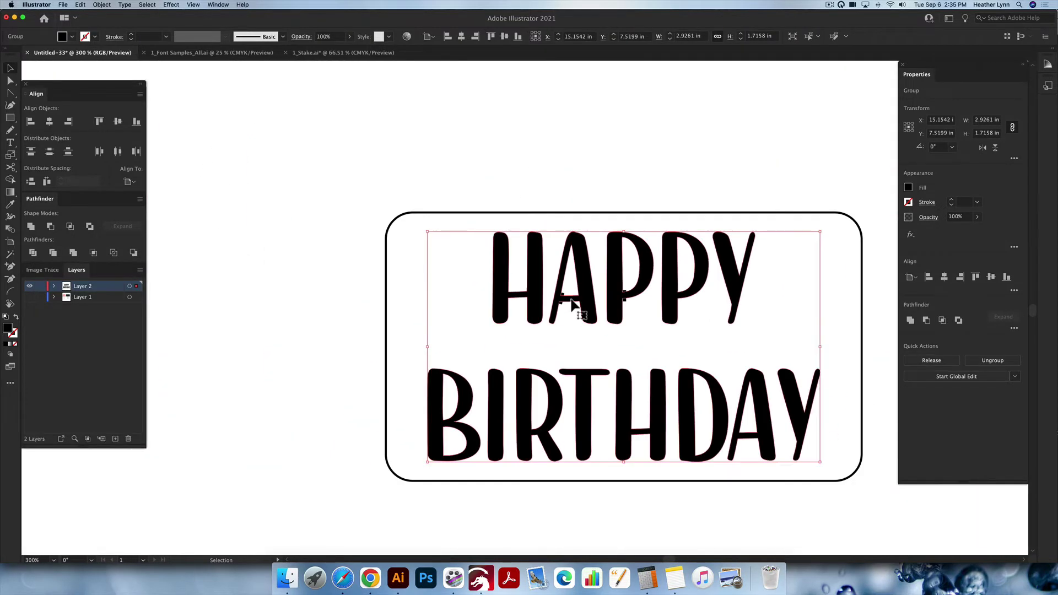
pyautogui.hscroll(2, 573, 304)
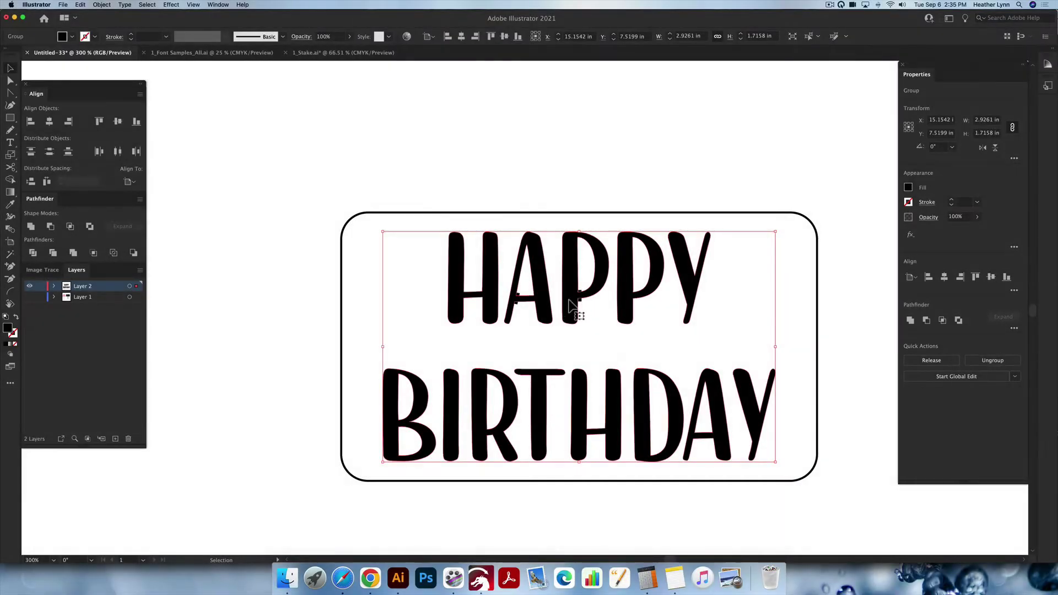
pyautogui.rightClick(571, 298)
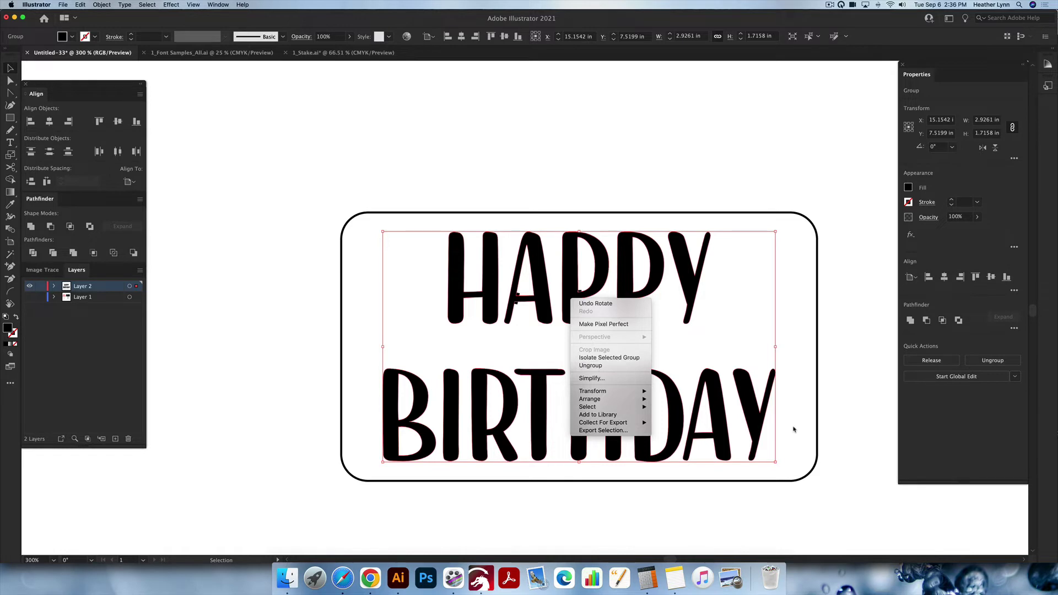
pyautogui.click(630, 416)
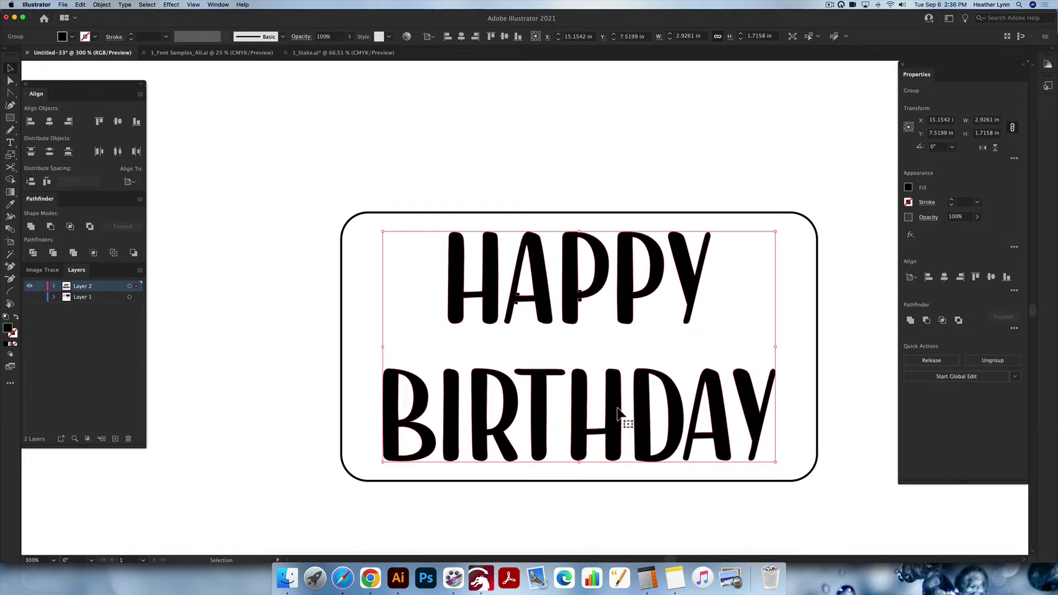
pyautogui.click(630, 334)
pyautogui.scroll(1, 633, 317)
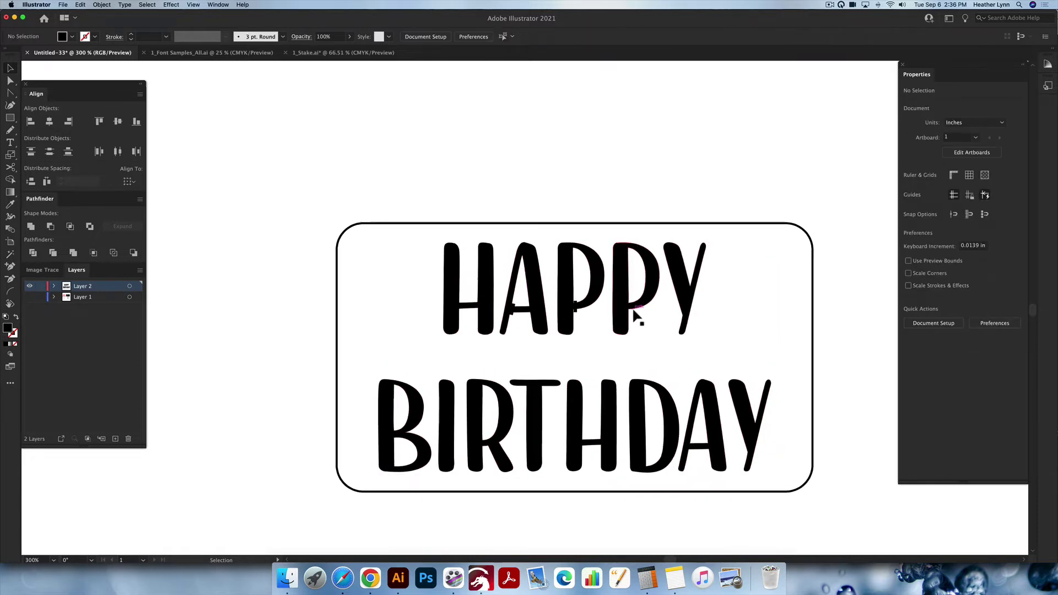
pyautogui.click(628, 314)
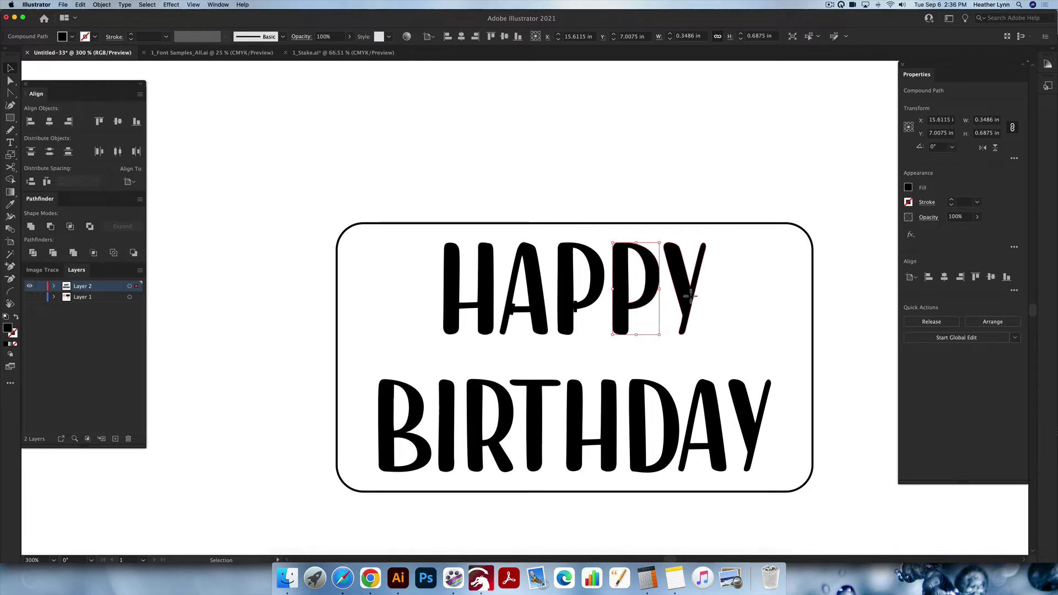
pyautogui.click(690, 297)
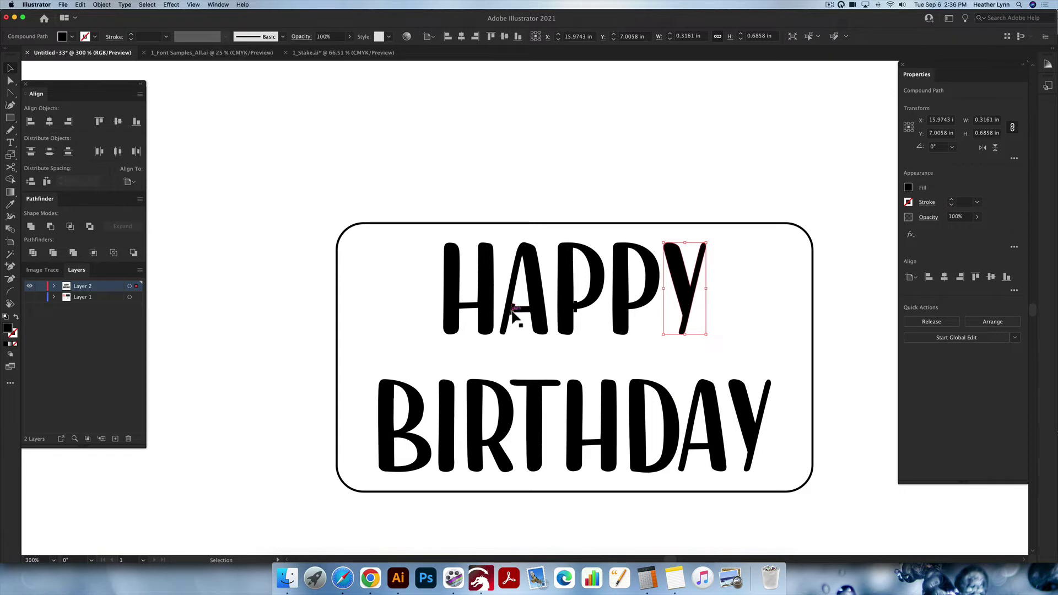
# Step: Subtract the slanted bar from the A in HAPPY with Minus Front, cutting a gap between its thin stroke and crossbar
pyautogui.press('super+equal')
pyautogui.press('super+equal')
pyautogui.press('super+equal')
pyautogui.press('super+equal')
pyautogui.press('super+equal')
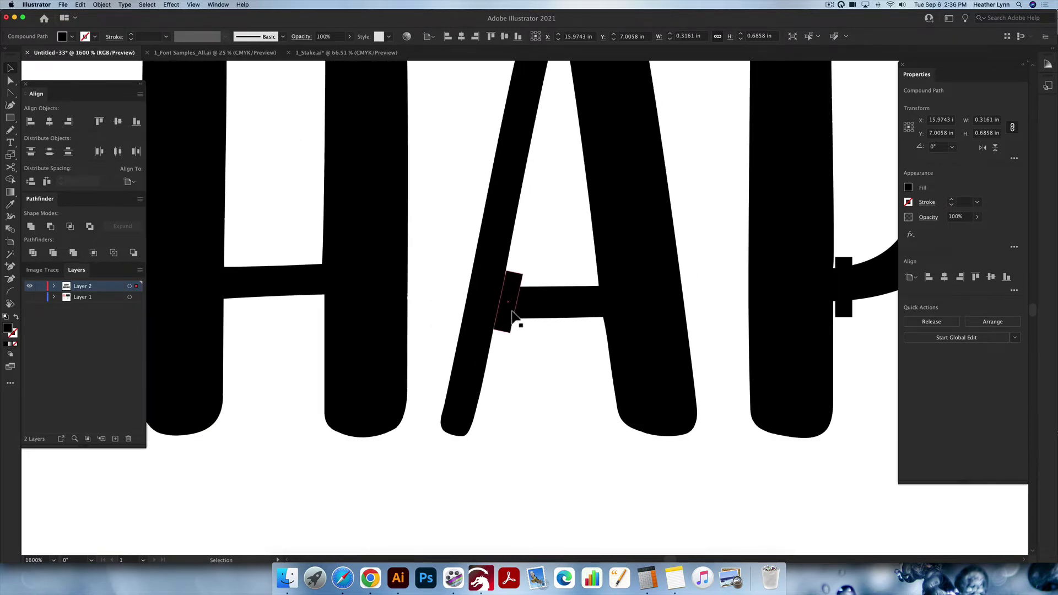
pyautogui.click(548, 312)
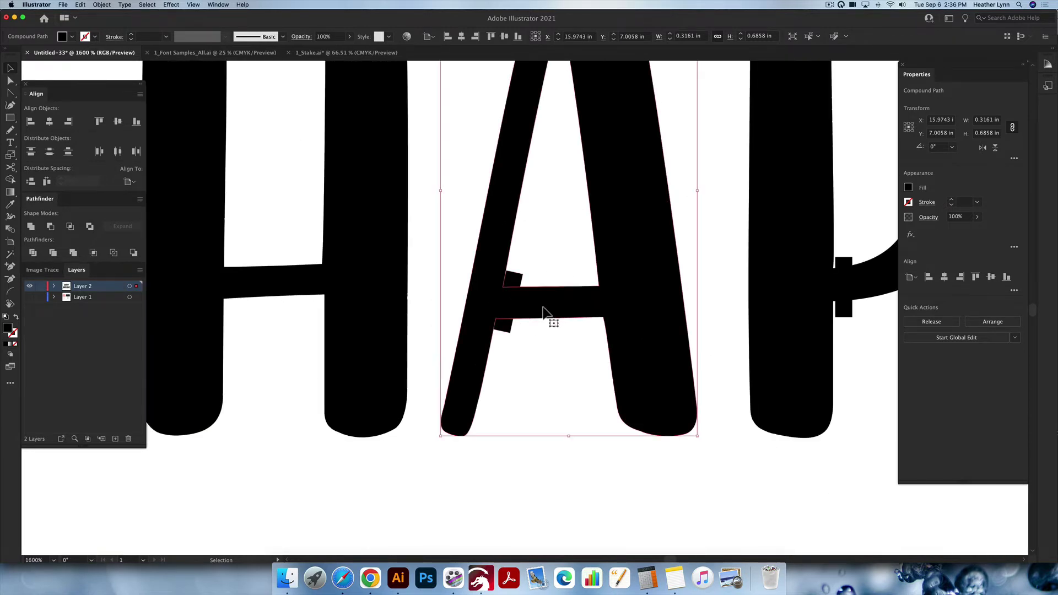
pyautogui.click(507, 314)
pyautogui.keyDown('shift'); pyautogui.click(515, 326); pyautogui.keyUp('shift')
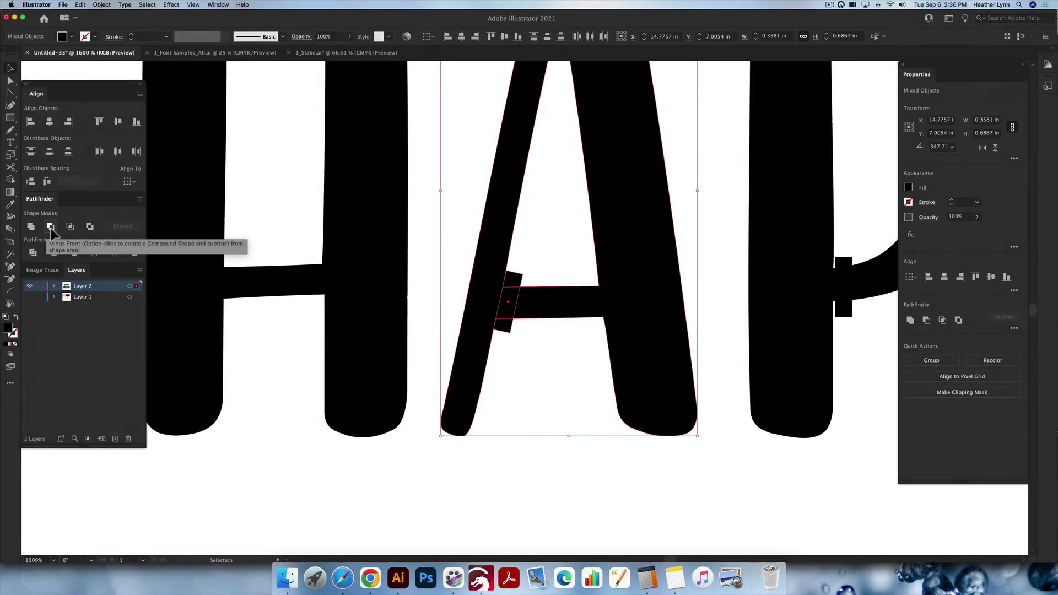
pyautogui.click(51, 228)
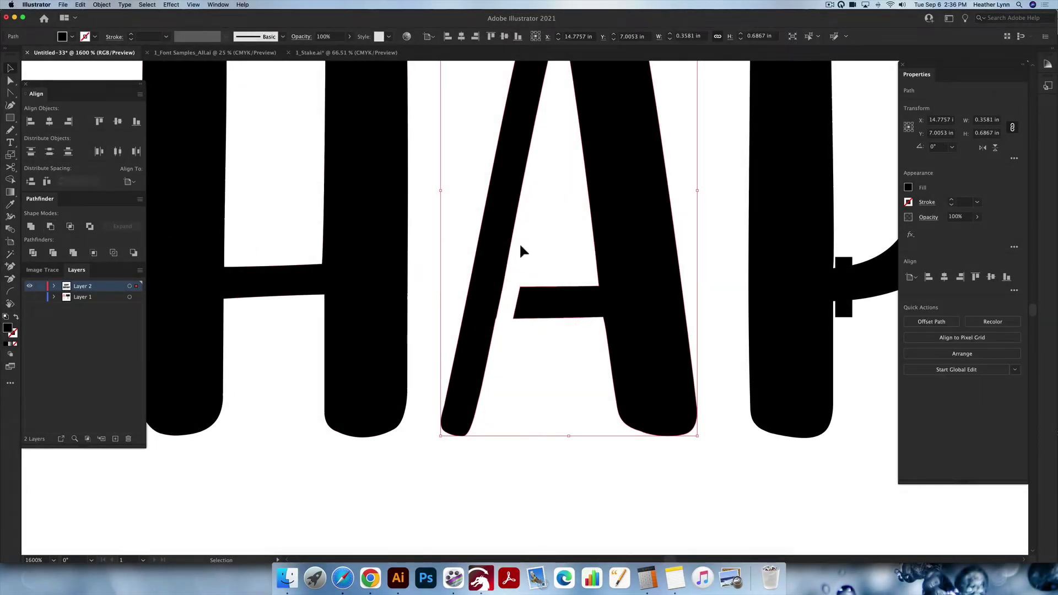
pyautogui.click(544, 351)
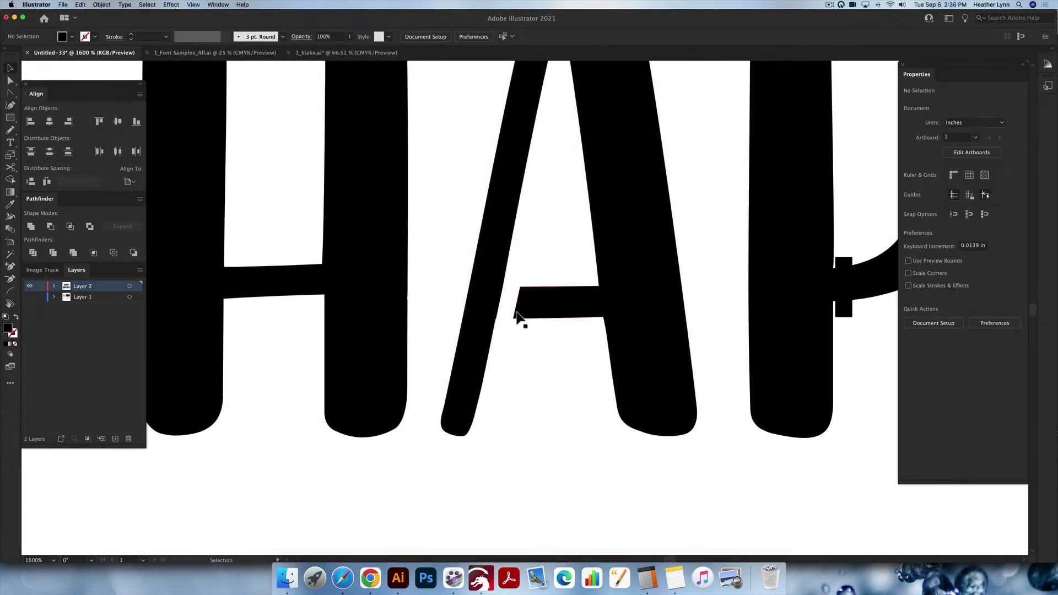
# Step: Delete the two leftover anchor points on the A's thin stroke beside the gap to smooth its edge
pyautogui.press('super+equal')
pyautogui.press('super+equal')
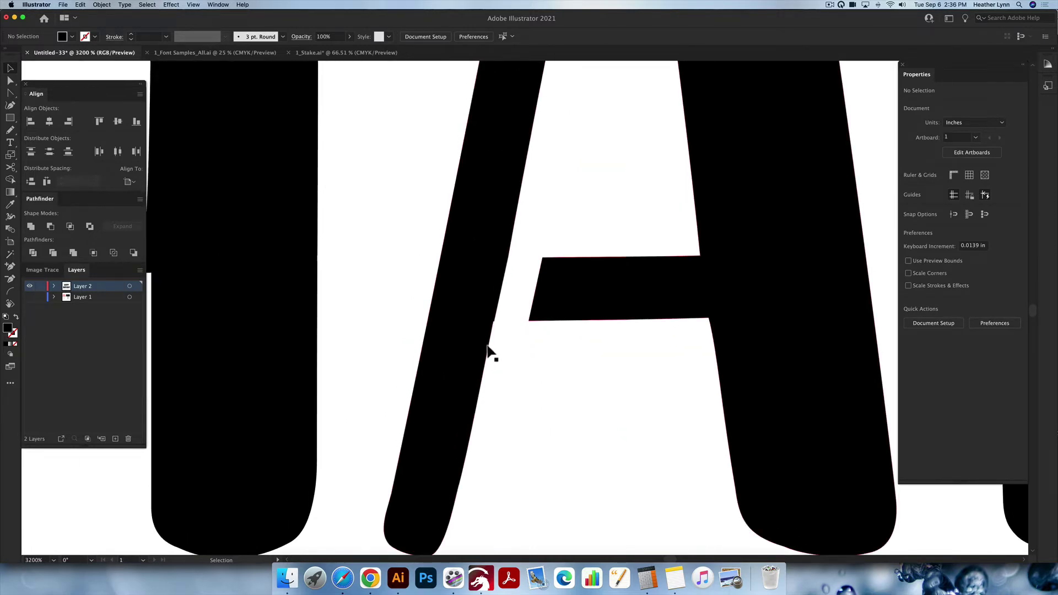
pyautogui.click(496, 322)
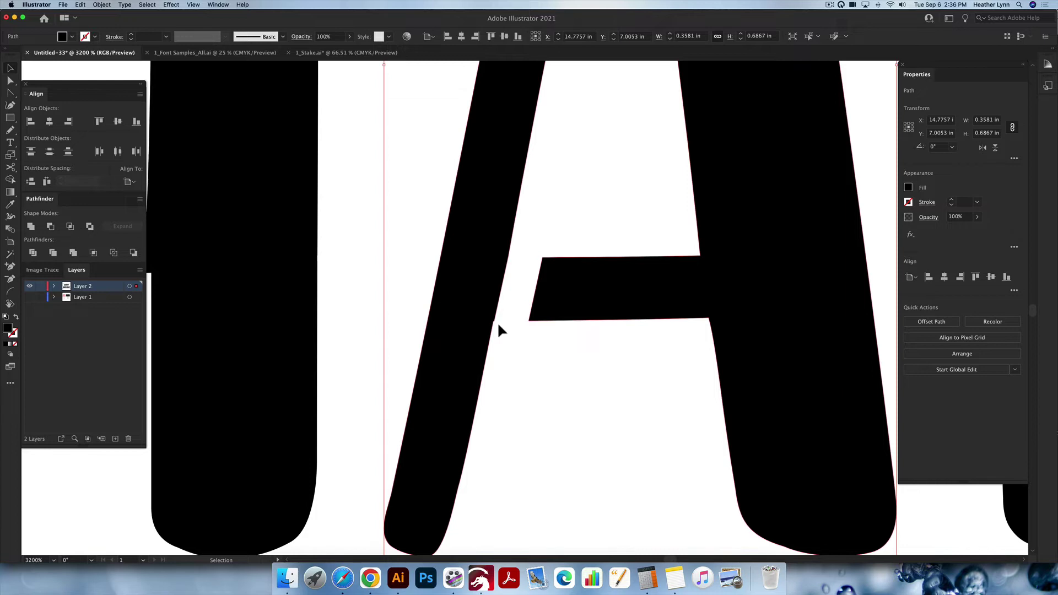
pyautogui.press('-')
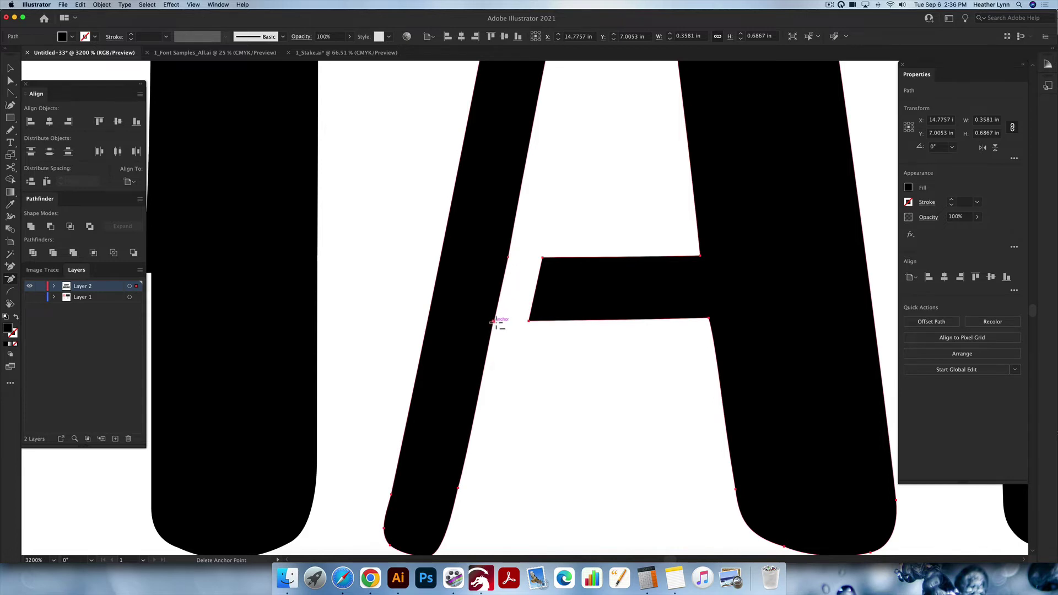
pyautogui.click(507, 256)
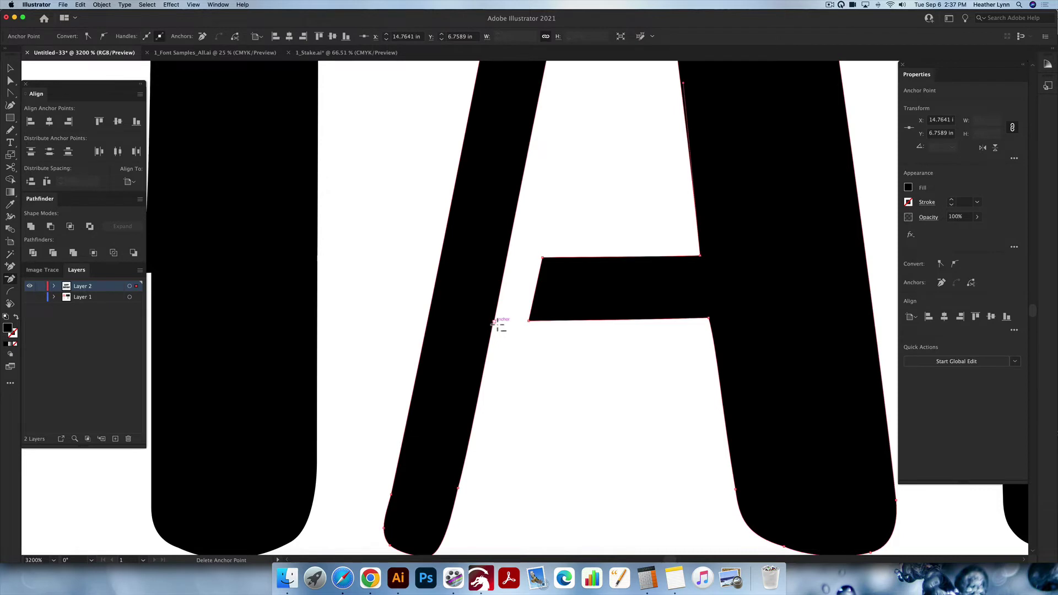
pyautogui.click(494, 322)
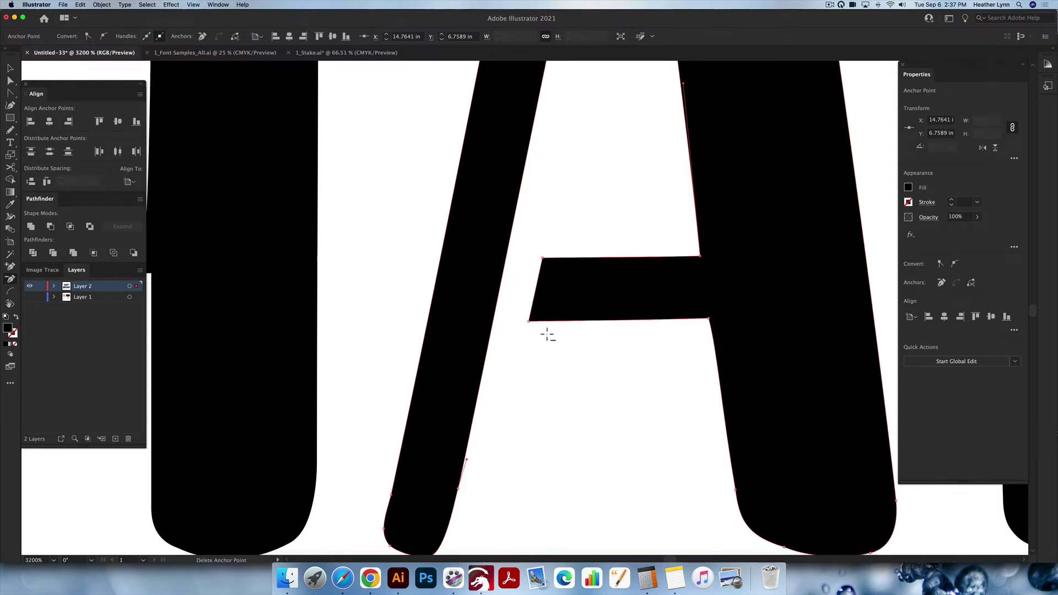
pyautogui.press('v')
# Step: Move the small bar against the first P's stem and subtract it from the P to cut a gap before the bowl
pyautogui.hscroll(12, 563, 354)
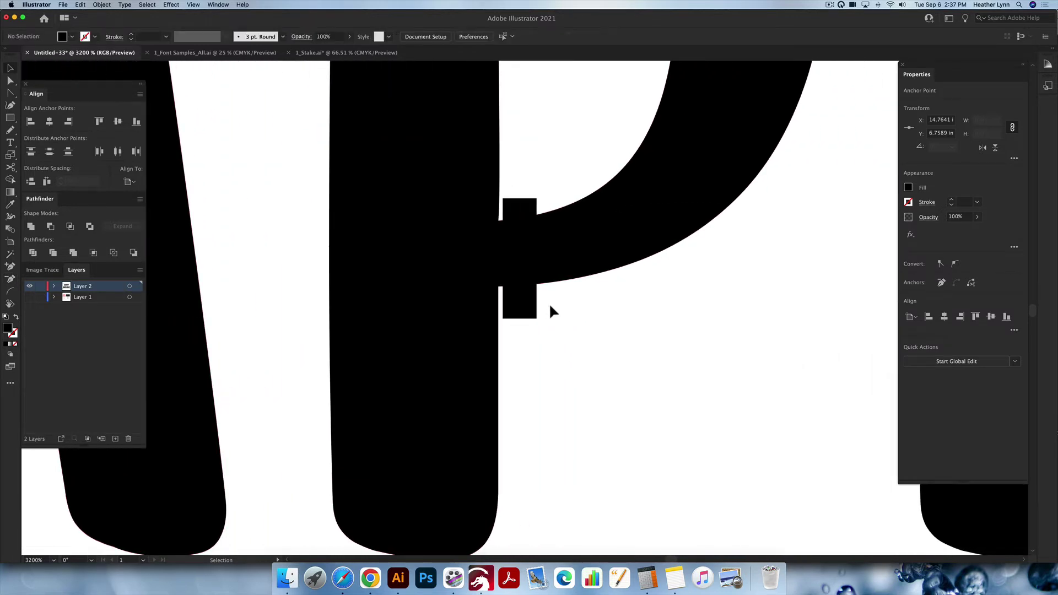
pyautogui.click(524, 304)
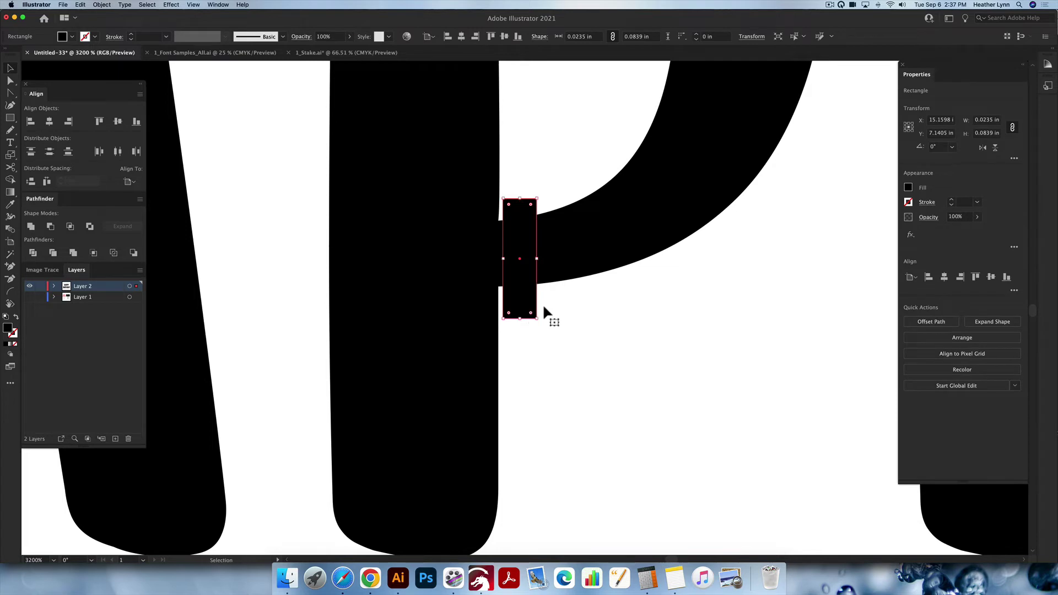
pyautogui.moveTo(521, 259); pyautogui.dragTo(516, 260)
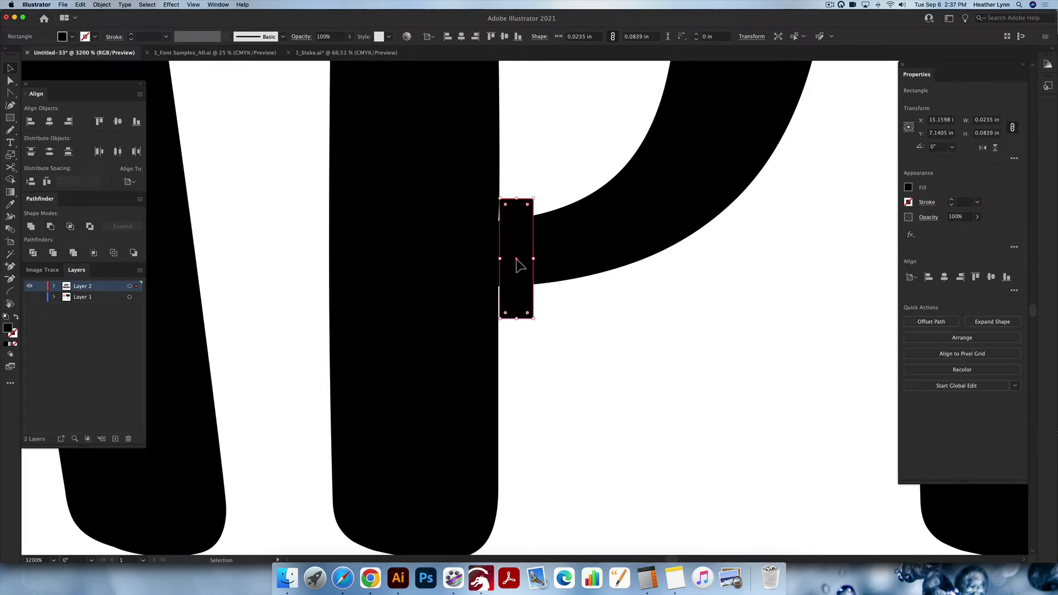
pyautogui.moveTo(584, 332); pyautogui.dragTo(432, 200)
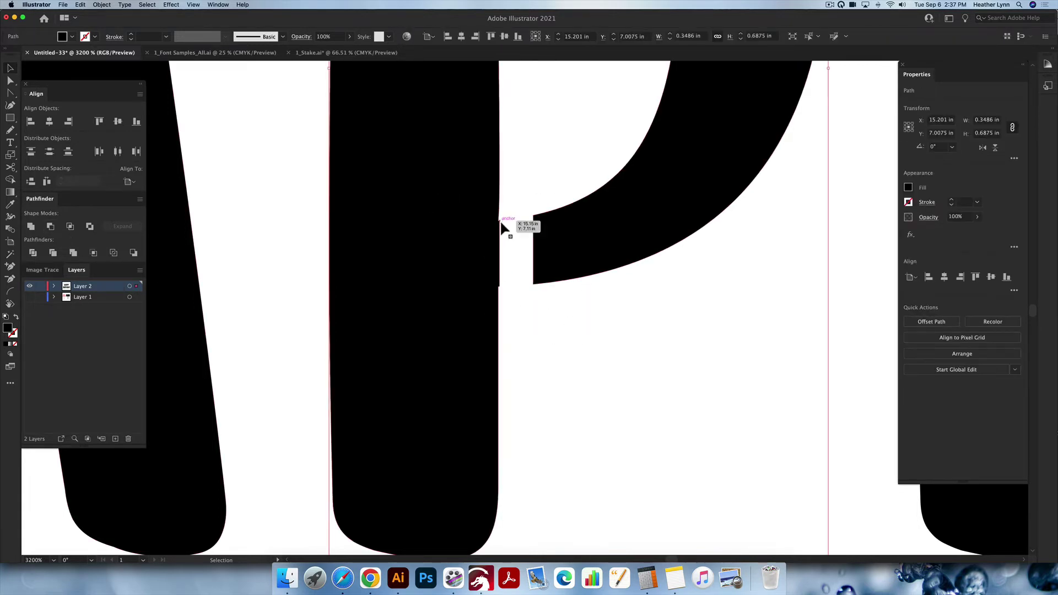
# Step: Delete the leftover anchor points on the first P's stem beside the gap to smooth its edge
pyautogui.press('super+equal')
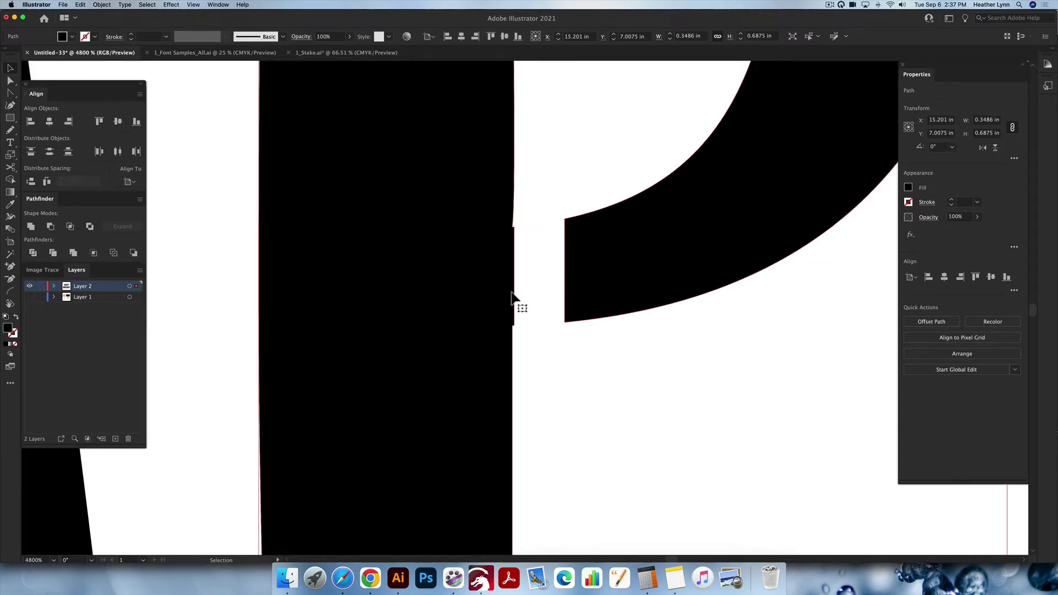
pyautogui.press('-')
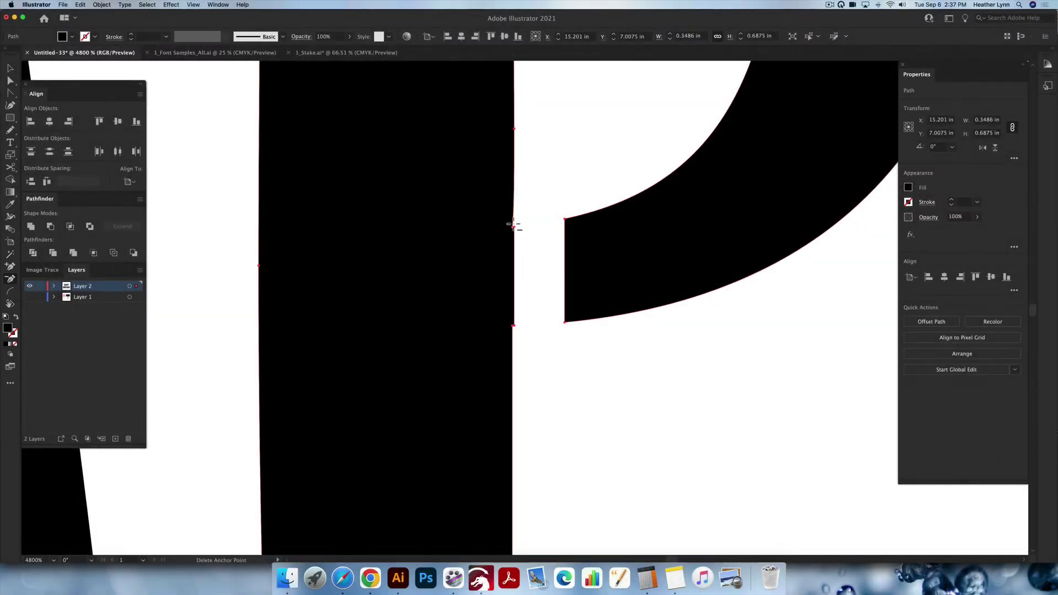
pyautogui.click(513, 225)
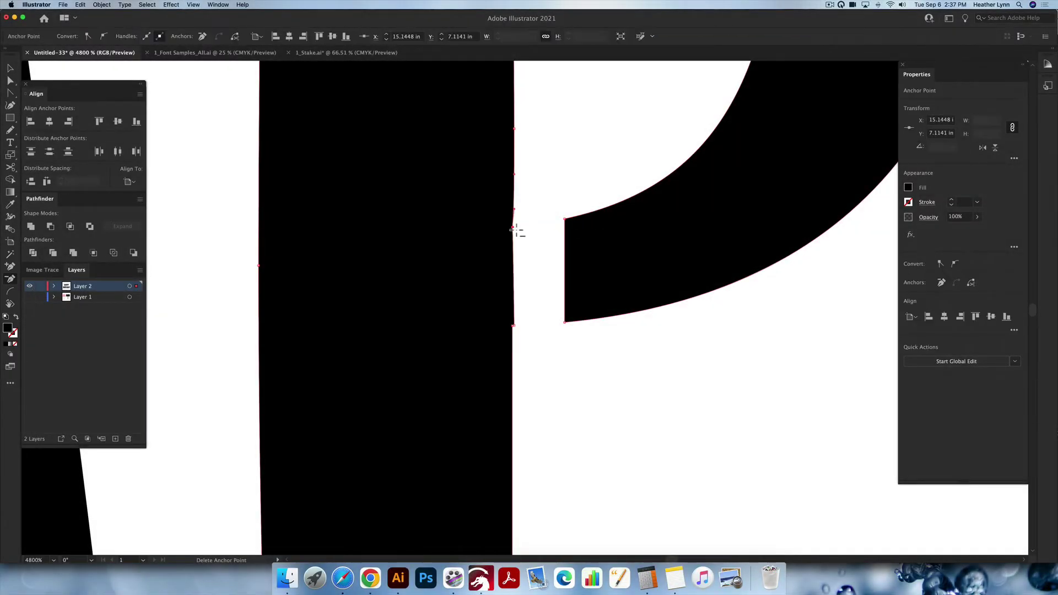
pyautogui.click(513, 327)
pyautogui.press('super+minus')
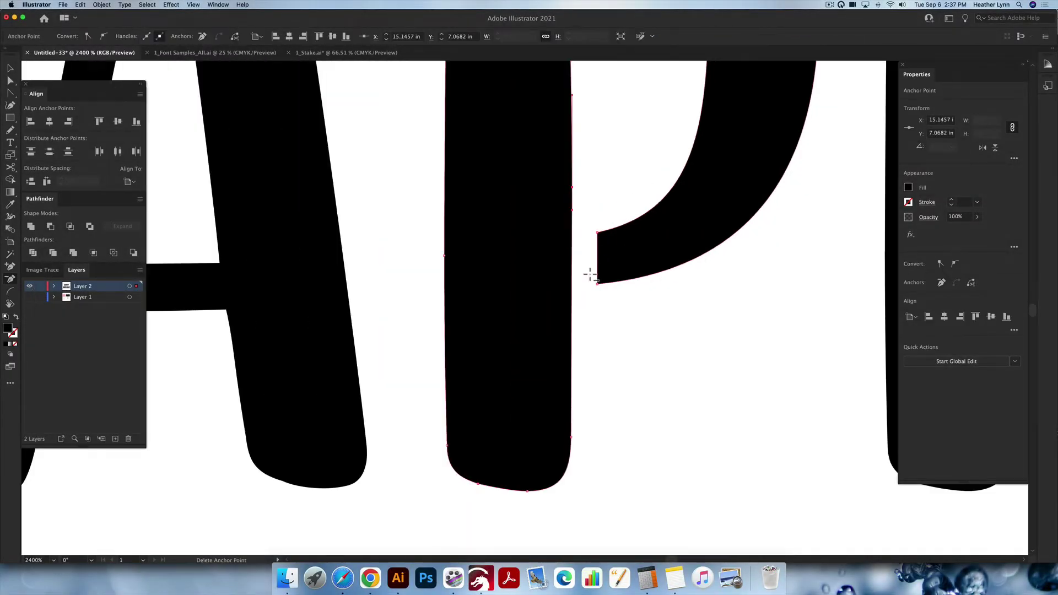
pyautogui.press('super+minus')
pyautogui.press('+')
pyautogui.press('super+minus')
pyautogui.press('super+minus')
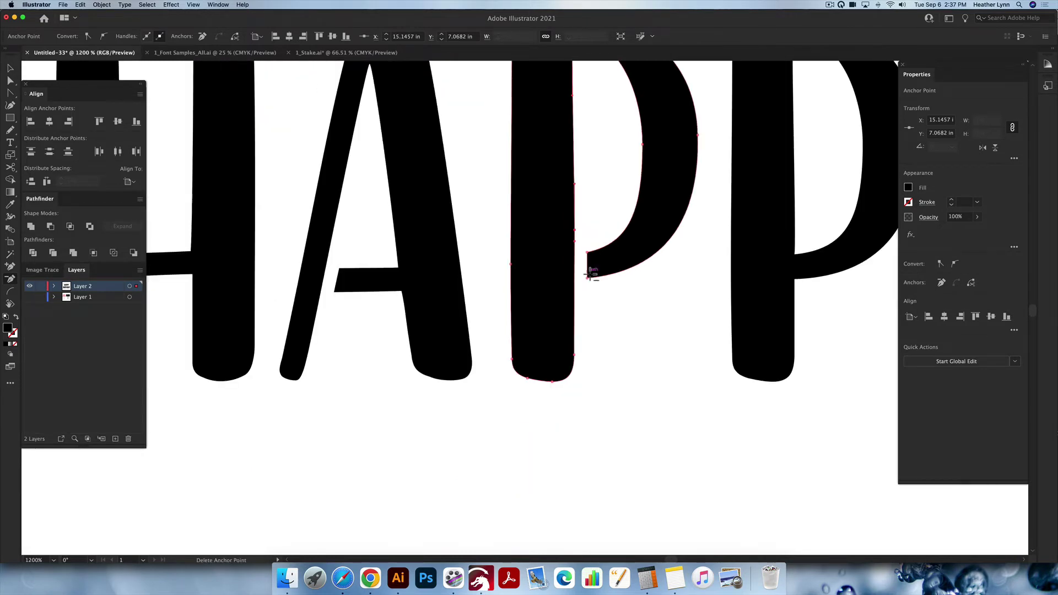
pyautogui.press('super+plus')
pyautogui.scroll(3, 590, 274)
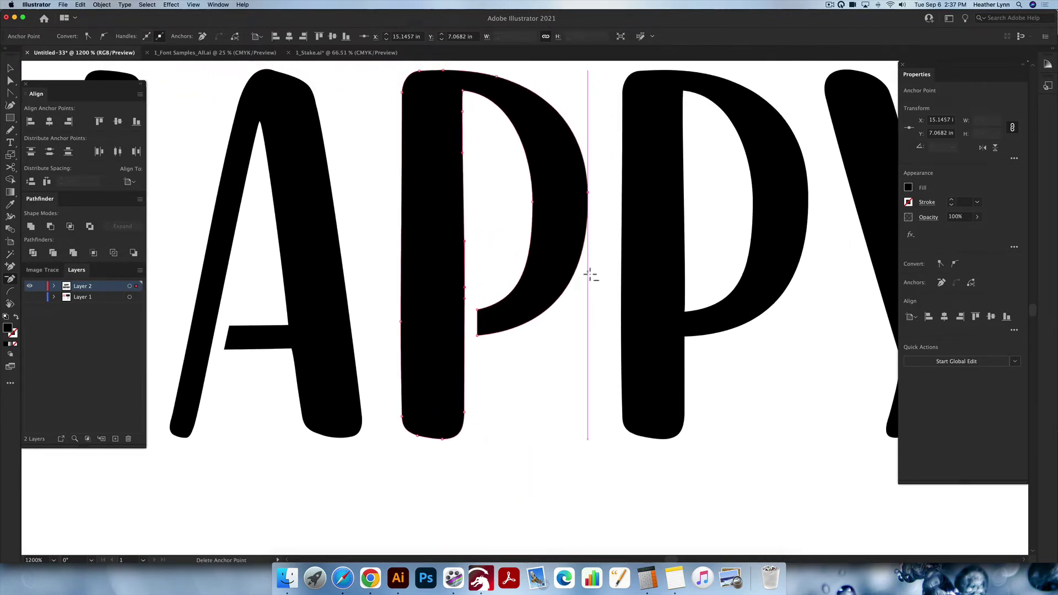
pyautogui.press('v')
pyautogui.click(593, 320)
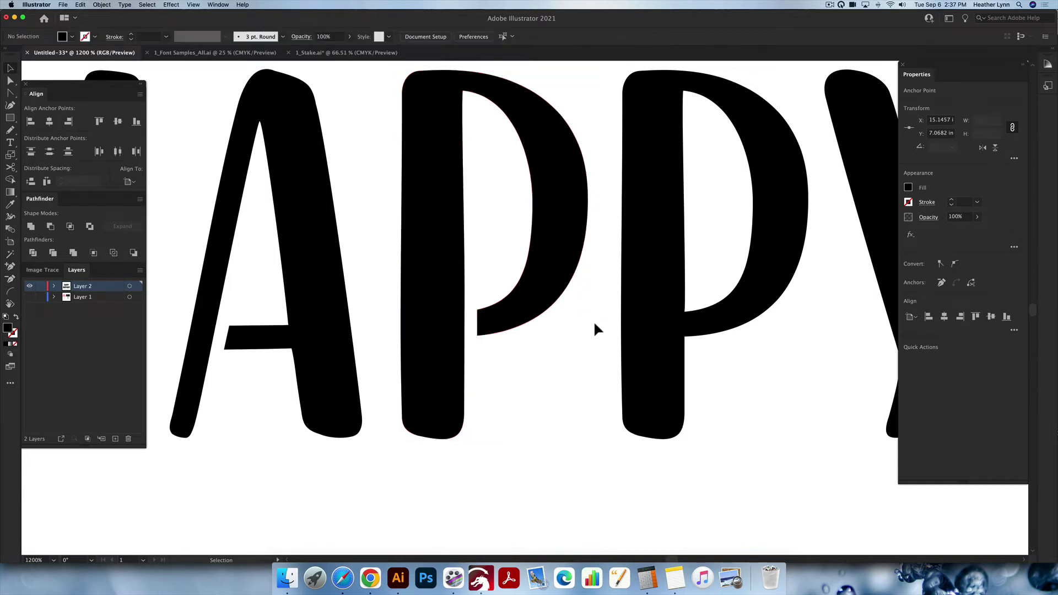
# Step: Try replacing the second P in HAPPY with a copy of the cut first P, and undo the replacement
pyautogui.click(551, 274)
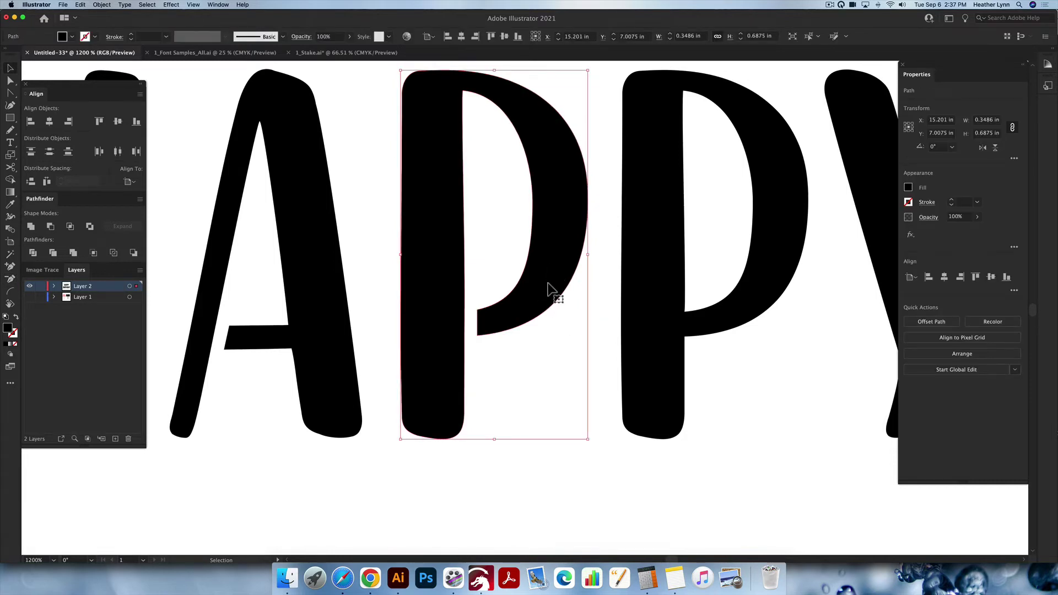
pyautogui.moveTo(555, 288); pyautogui.dragTo(771, 292)
pyautogui.click(704, 246)
pyautogui.click(691, 331)
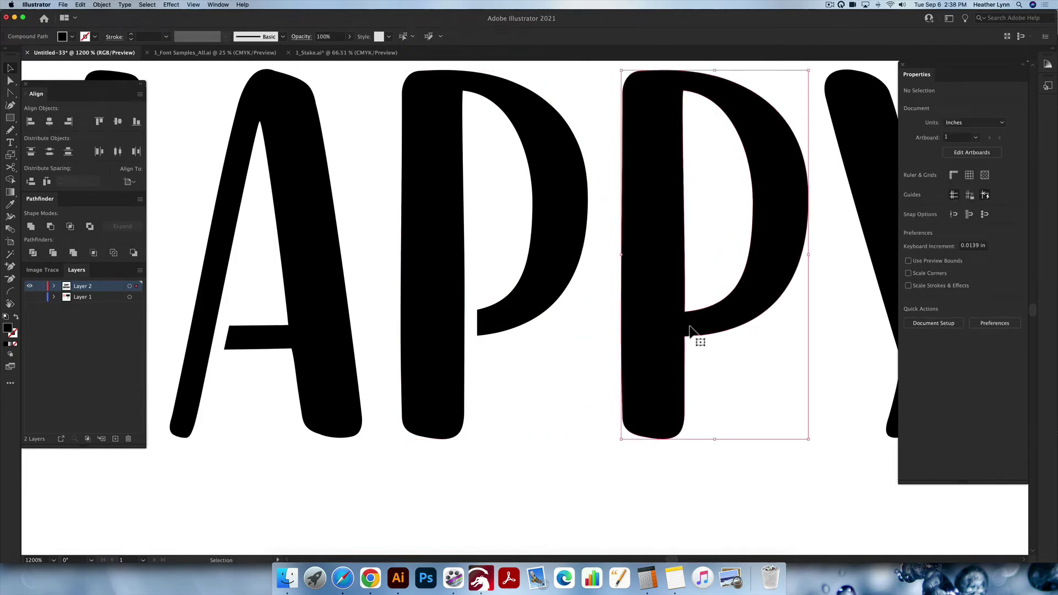
pyautogui.press('Delete')
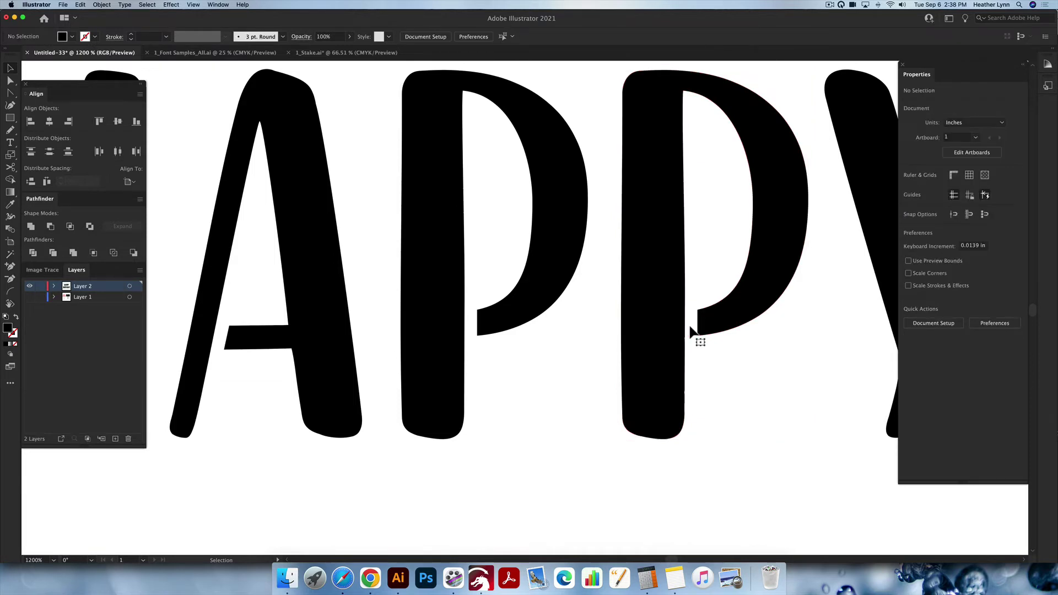
pyautogui.press('a')
pyautogui.hotkey('ctrl', 'z')
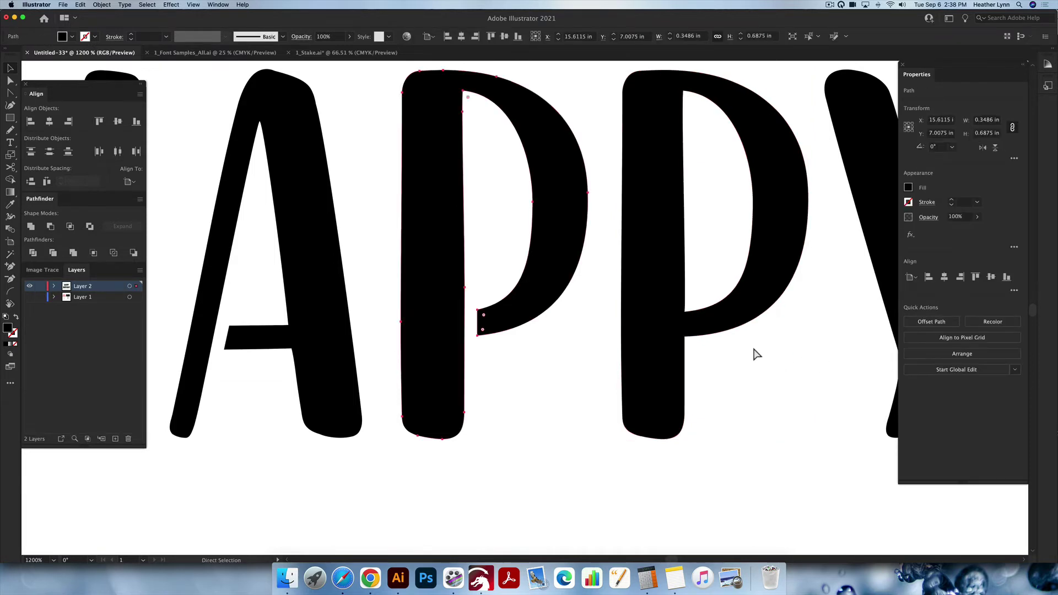
# Step: Place a copy of the cut first P directly over the second P in HAPPY
pyautogui.press('v')
pyautogui.click(642, 378)
pyautogui.click(531, 307)
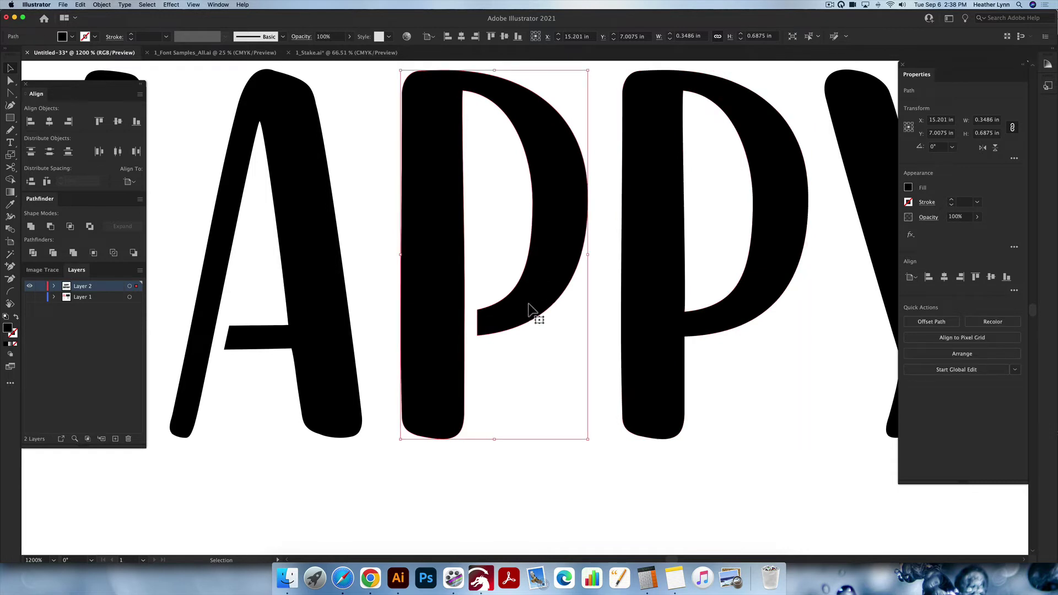
pyautogui.moveTo(531, 307); pyautogui.dragTo(754, 314)
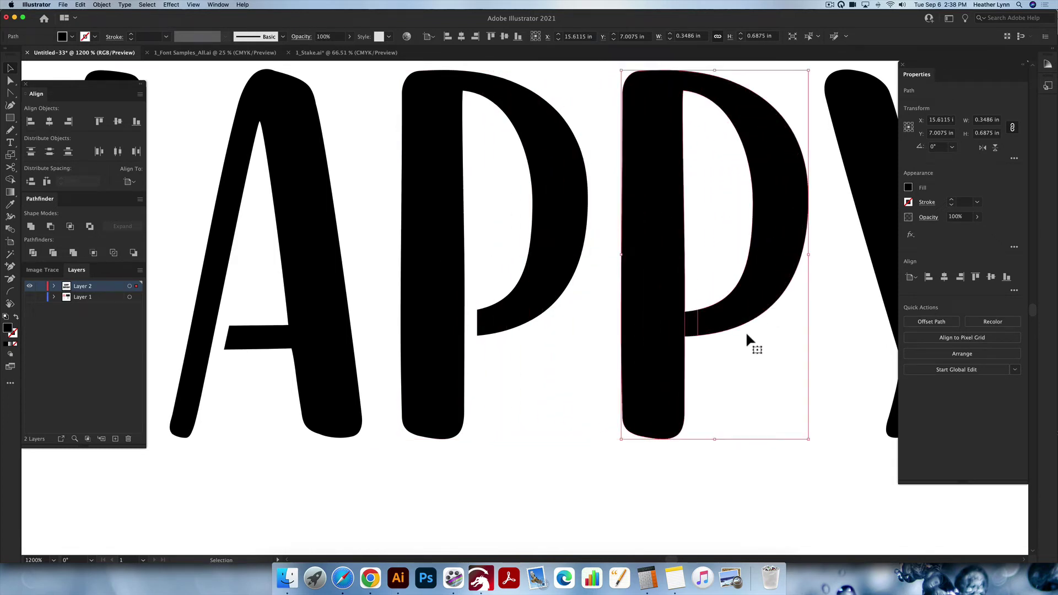
# Step: Delete the original uncut second P of HAPPY lying beneath its cut copy
pyautogui.click(741, 361)
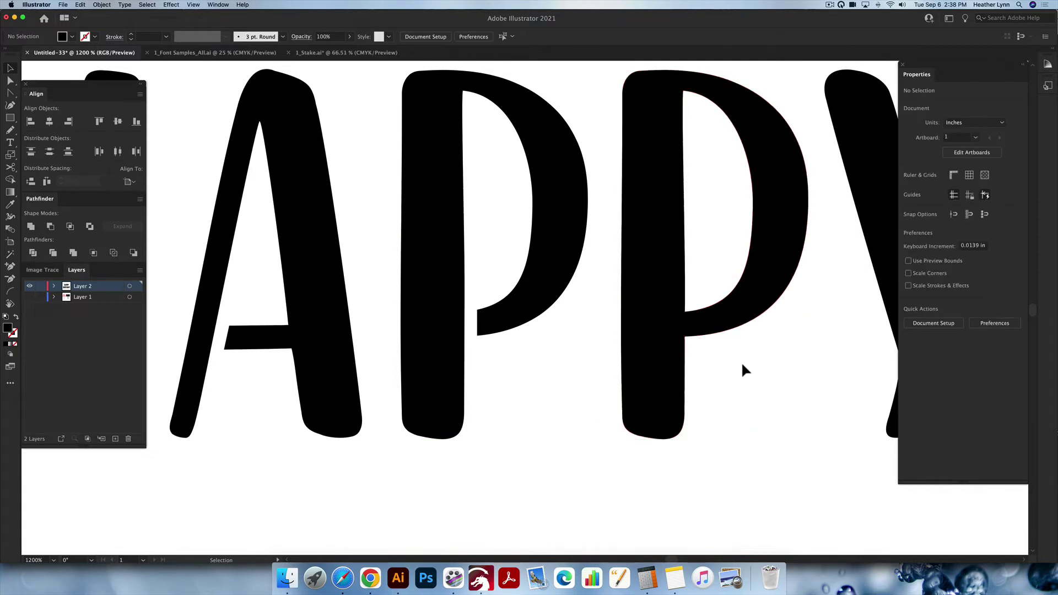
pyautogui.click(693, 330)
pyautogui.press('Right')
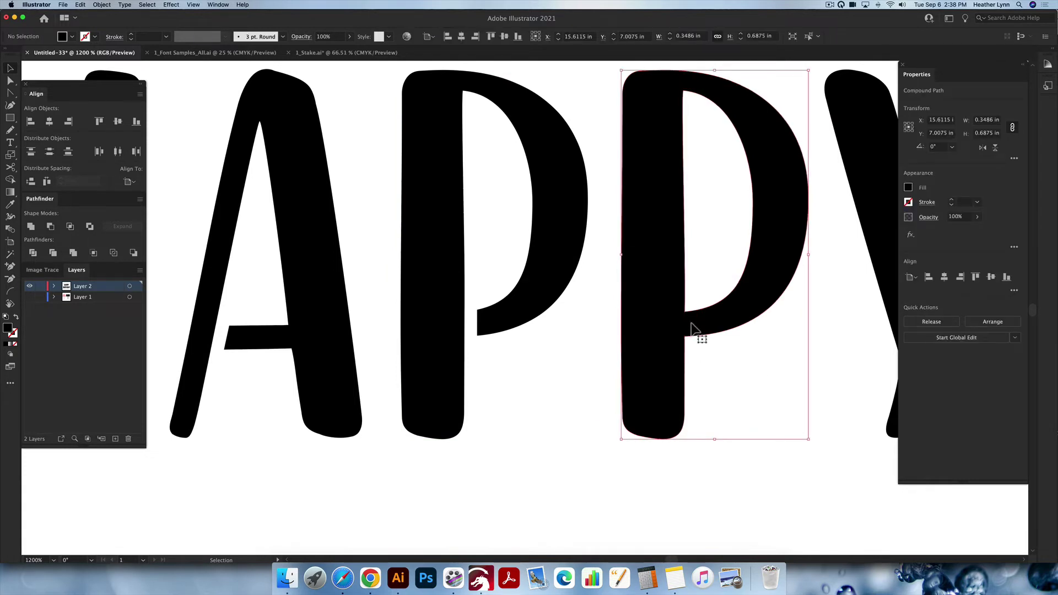
pyautogui.press('super+shift+a')
# Step: Paste the small bar, place it against the B's stem where the bowls meet, and subtract it from the B
pyautogui.scroll(-3, 590, 327)
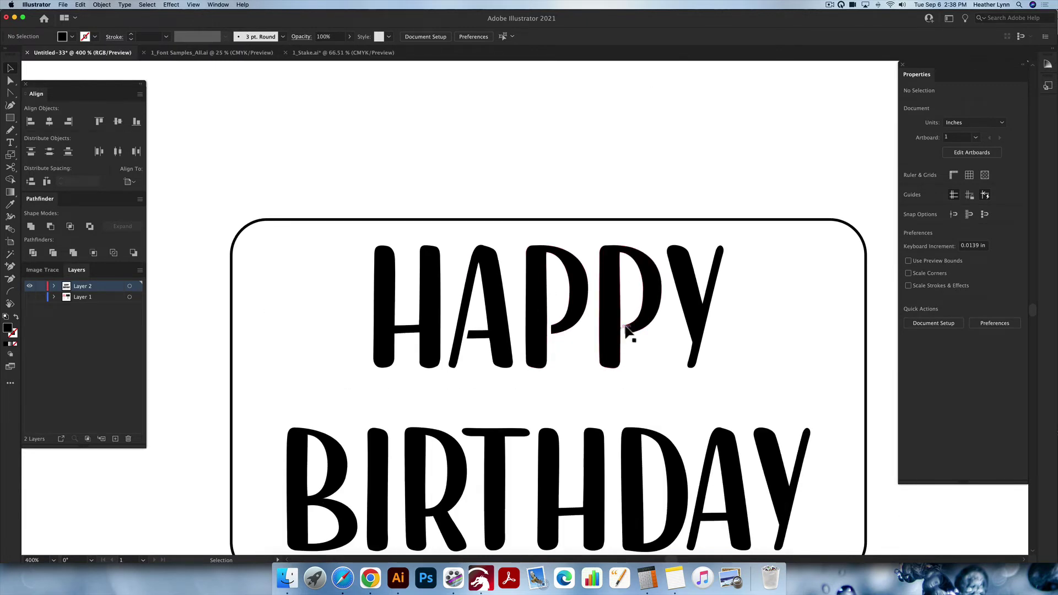
pyautogui.scroll(-2, 632, 337)
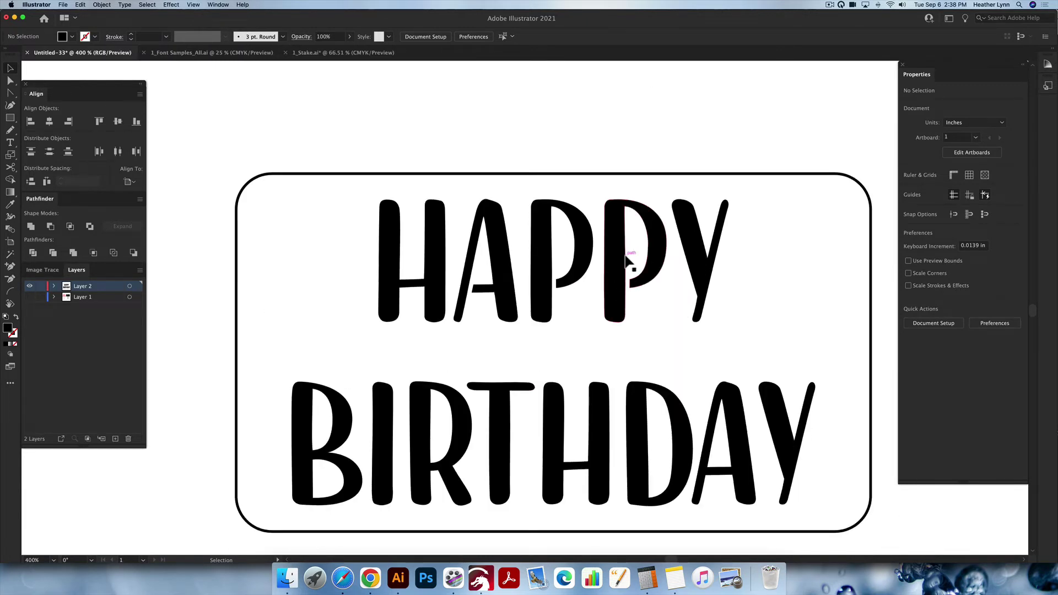
pyautogui.scroll(-1, 384, 474)
pyautogui.scroll(3, 307, 437)
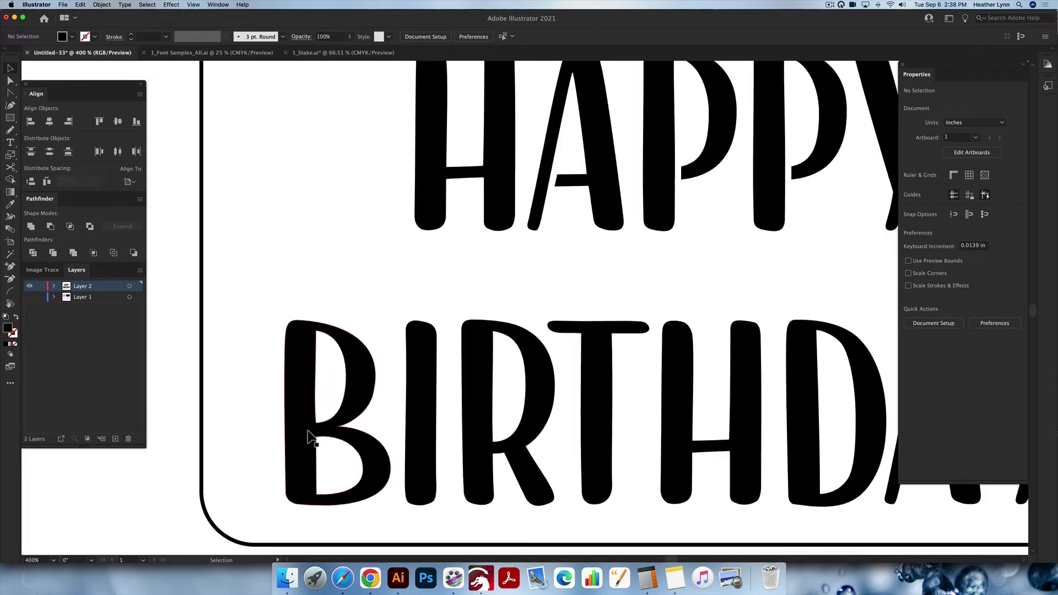
pyautogui.scroll(2, 330, 390)
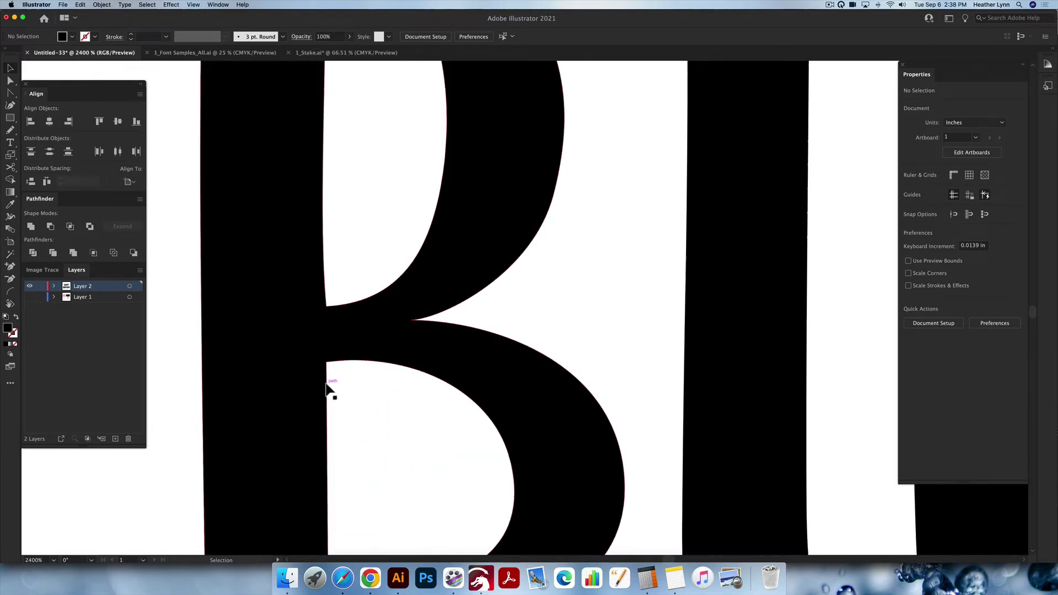
pyautogui.press('super+v')
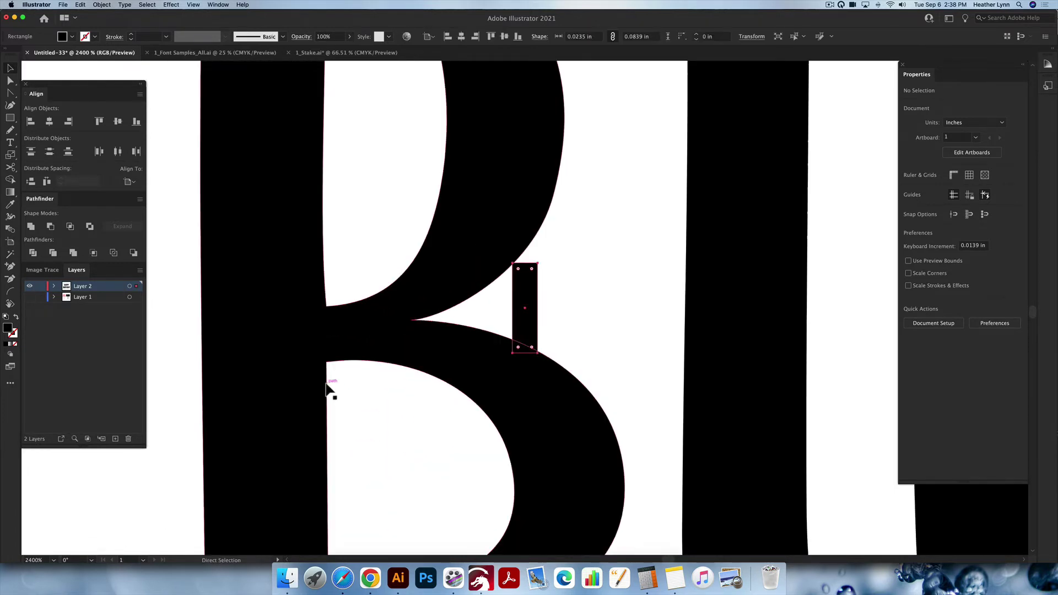
pyautogui.click(569, 311)
pyautogui.moveTo(526, 320); pyautogui.dragTo(339, 343)
pyautogui.click(375, 385)
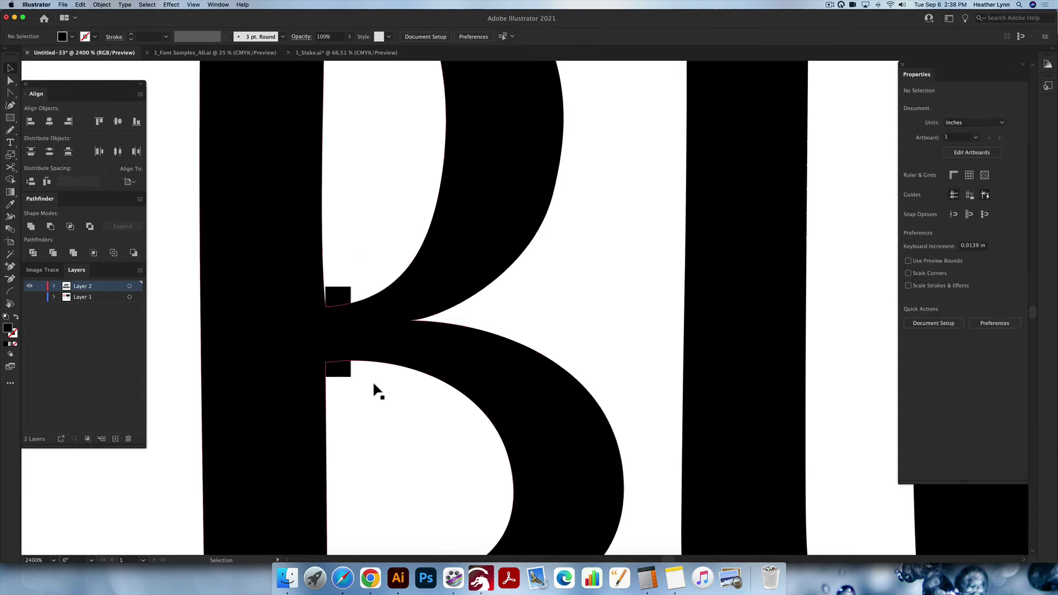
pyautogui.click(343, 343)
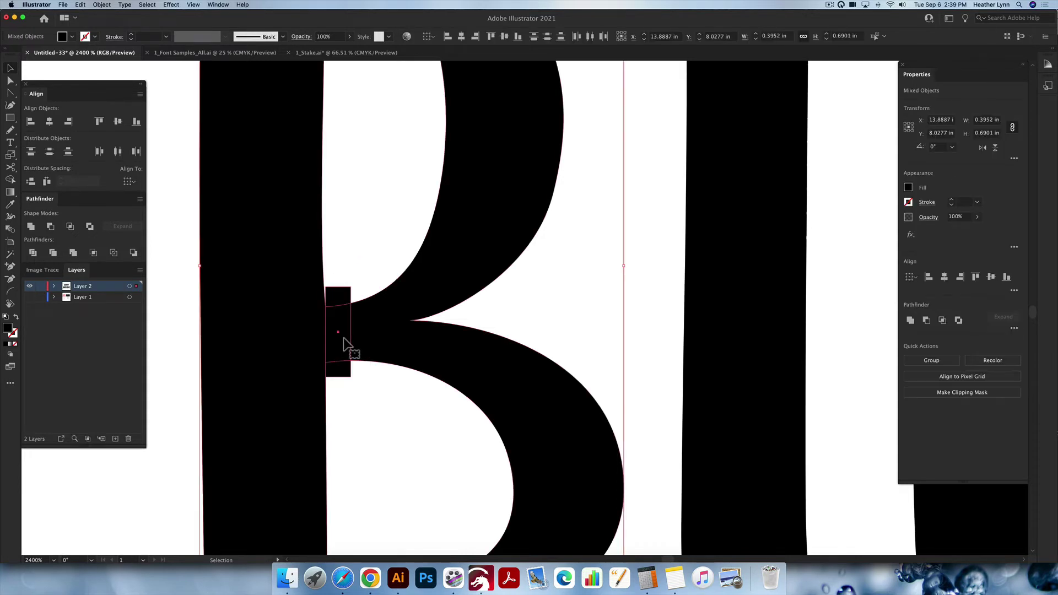
pyautogui.press('super+z')
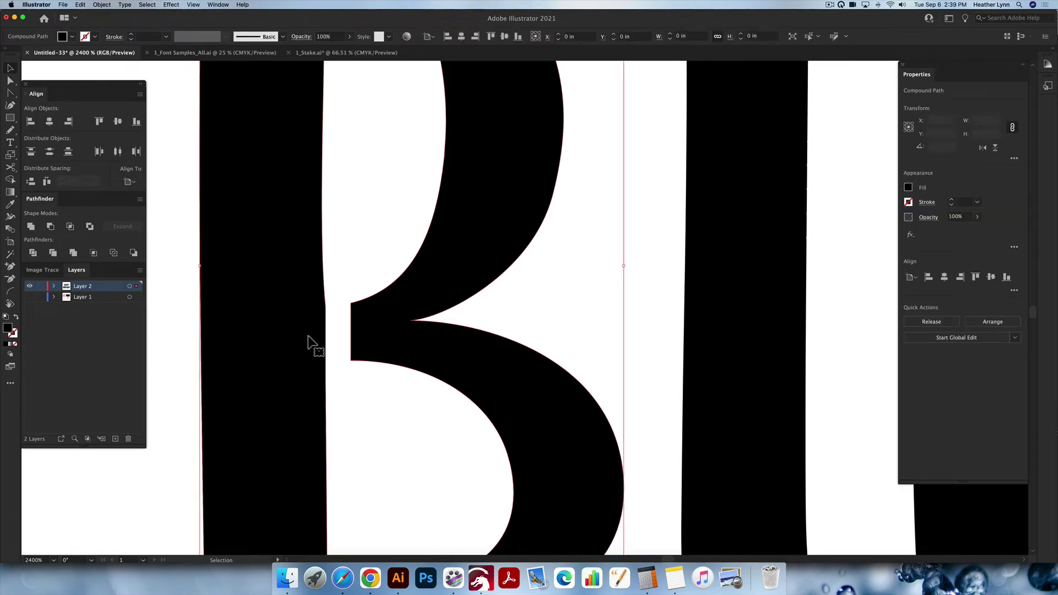
# Step: Delete the leftover anchor points on the inner edge of the B's stem to straighten it
pyautogui.press('-')
pyautogui.click(325, 310)
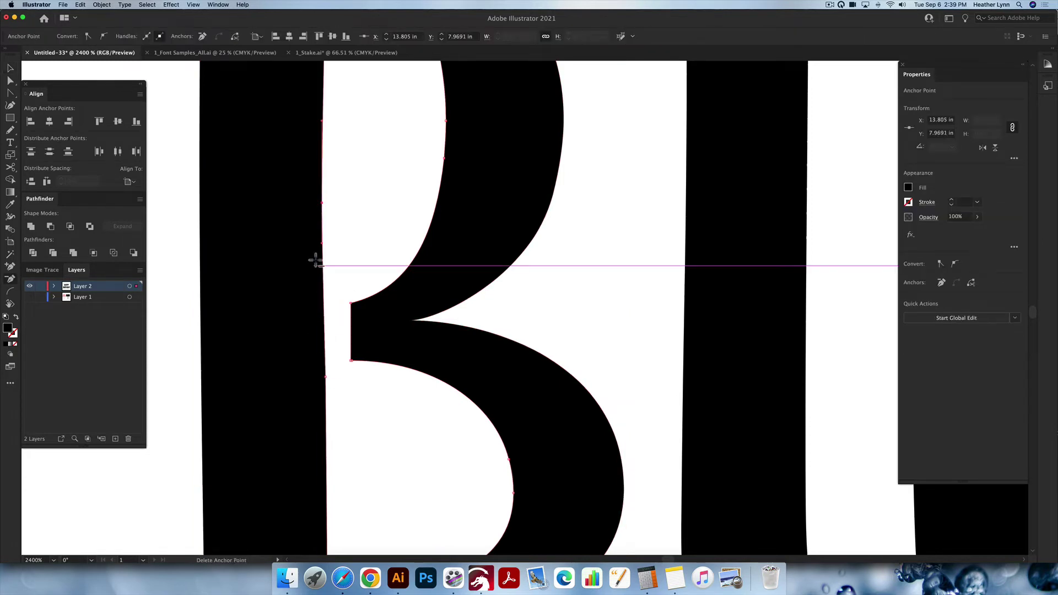
pyautogui.click(322, 207)
pyautogui.click(323, 207)
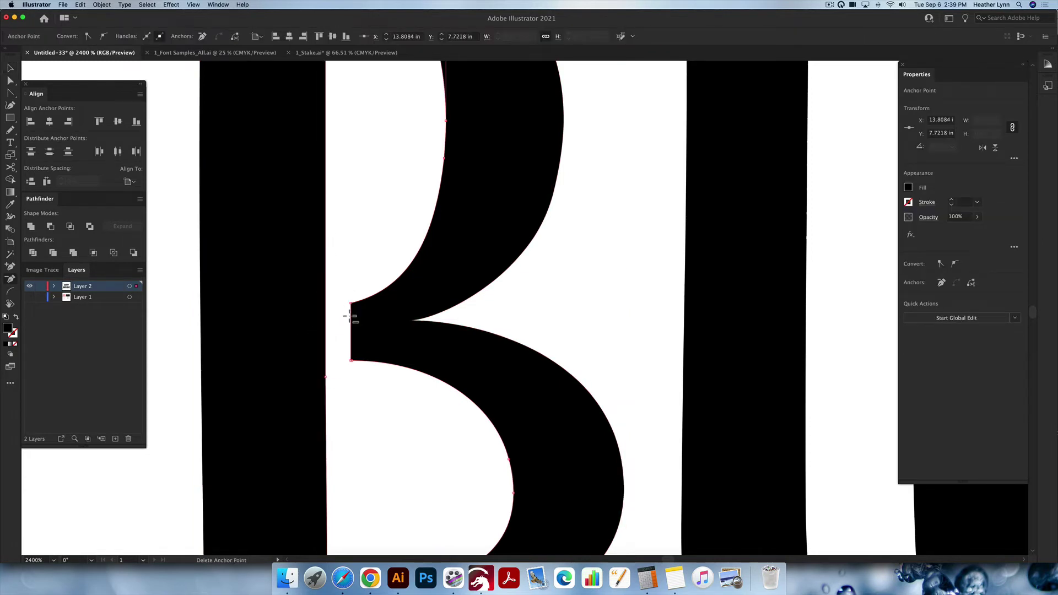
pyautogui.press('v')
pyautogui.click(351, 270)
# Step: Paste the small bar against the R's stem at the bowl joint and subtract it from the R
pyautogui.keyDown('alt'); pyautogui.scroll(-2, 352, 270); pyautogui.keyUp('alt')
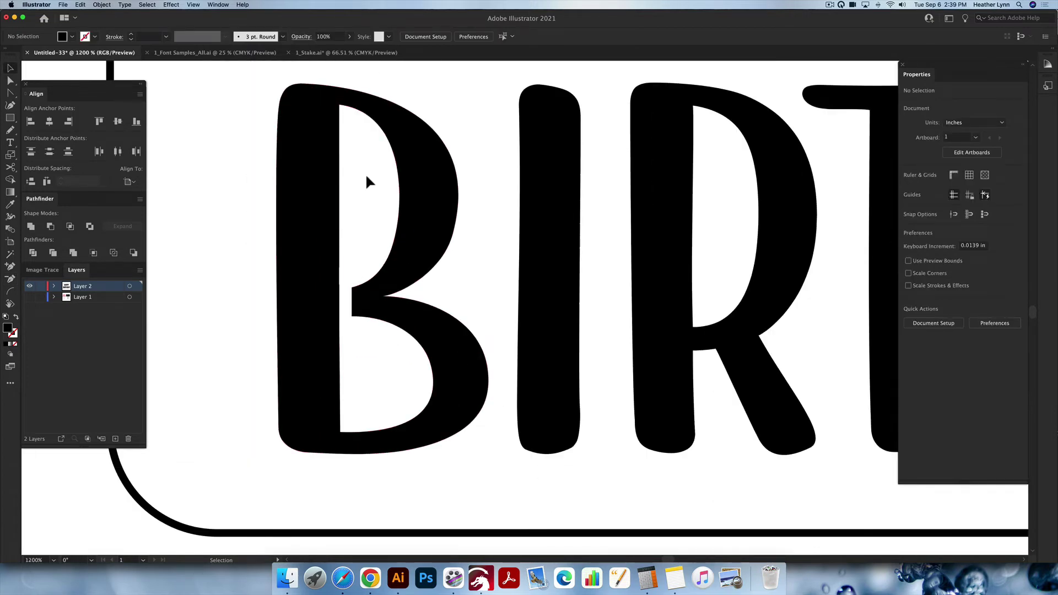
pyautogui.hscroll(8, 352, 351)
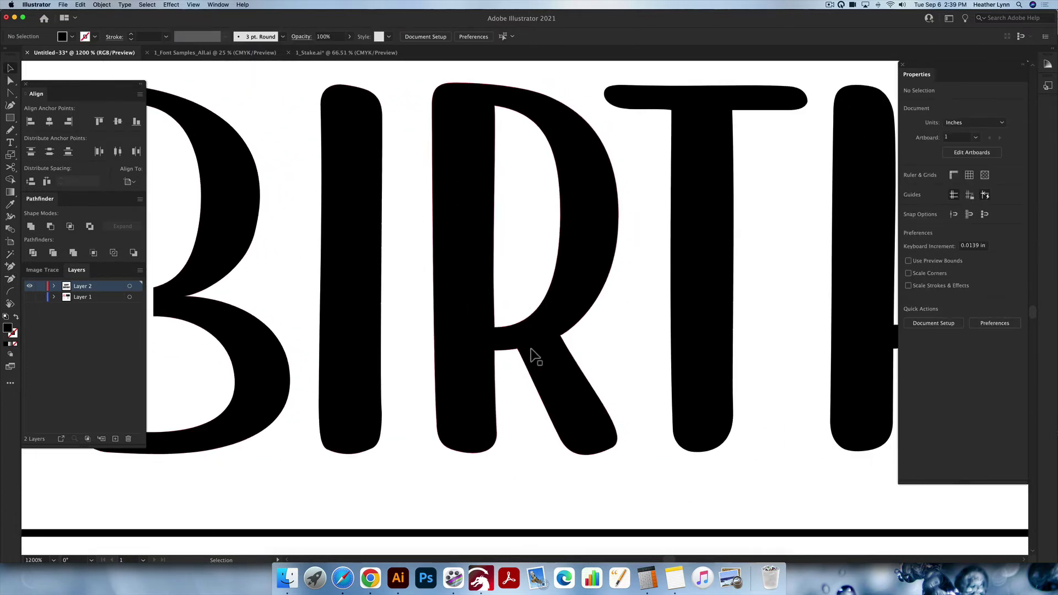
pyautogui.scroll(4, 534, 355)
pyautogui.press('super+v')
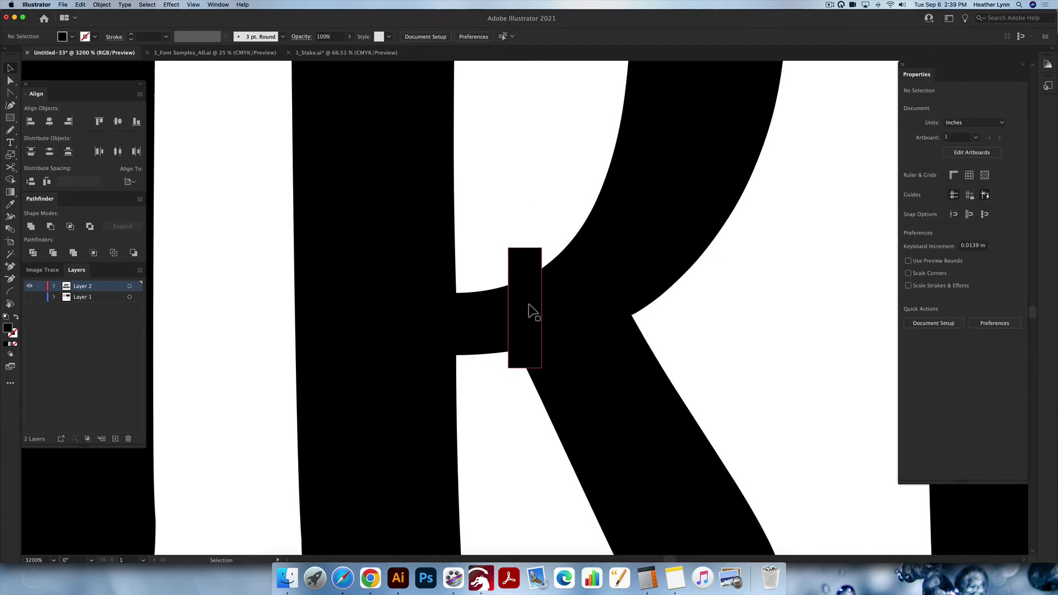
pyautogui.moveTo(530, 315); pyautogui.dragTo(475, 330)
pyautogui.click(516, 400)
pyautogui.moveTo(516, 405); pyautogui.dragTo(331, 307)
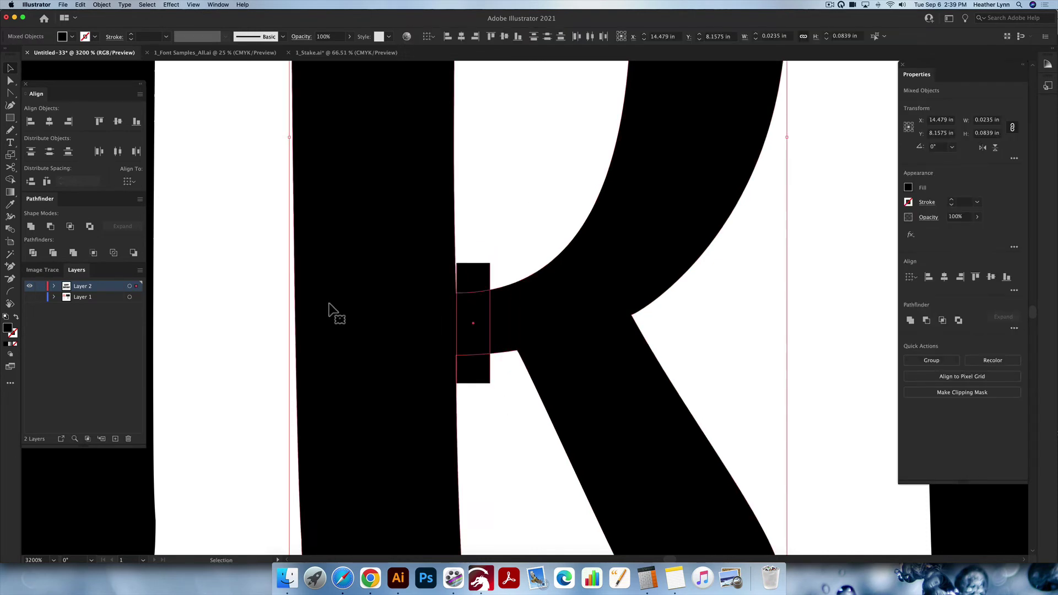
pyautogui.click(50, 227)
# Step: Delete the leftover anchor points on the R's stem beside the gap to smooth its edge
pyautogui.press('+')
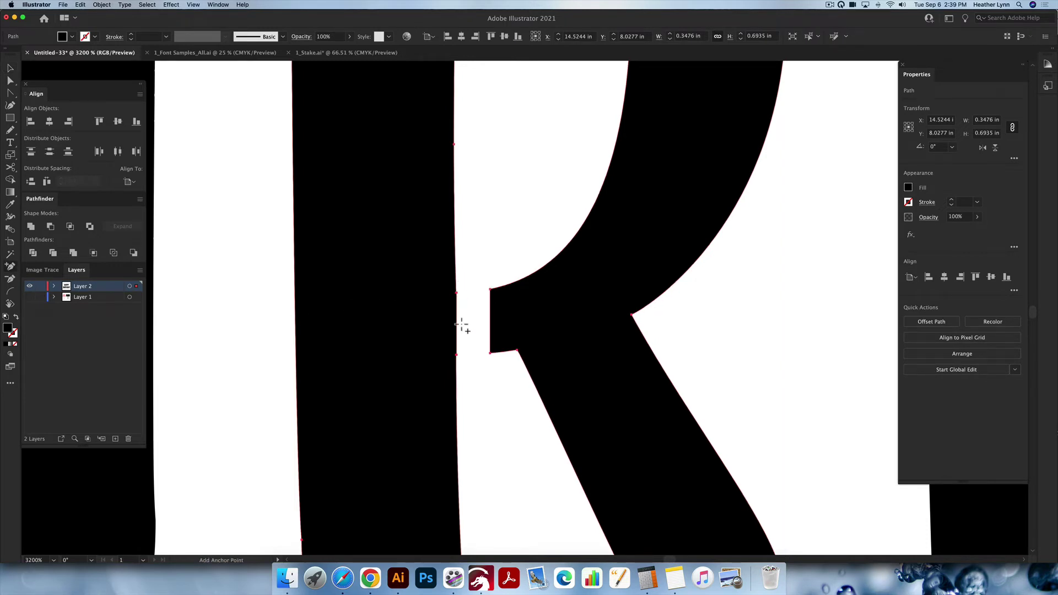
pyautogui.press('-')
pyautogui.click(455, 357)
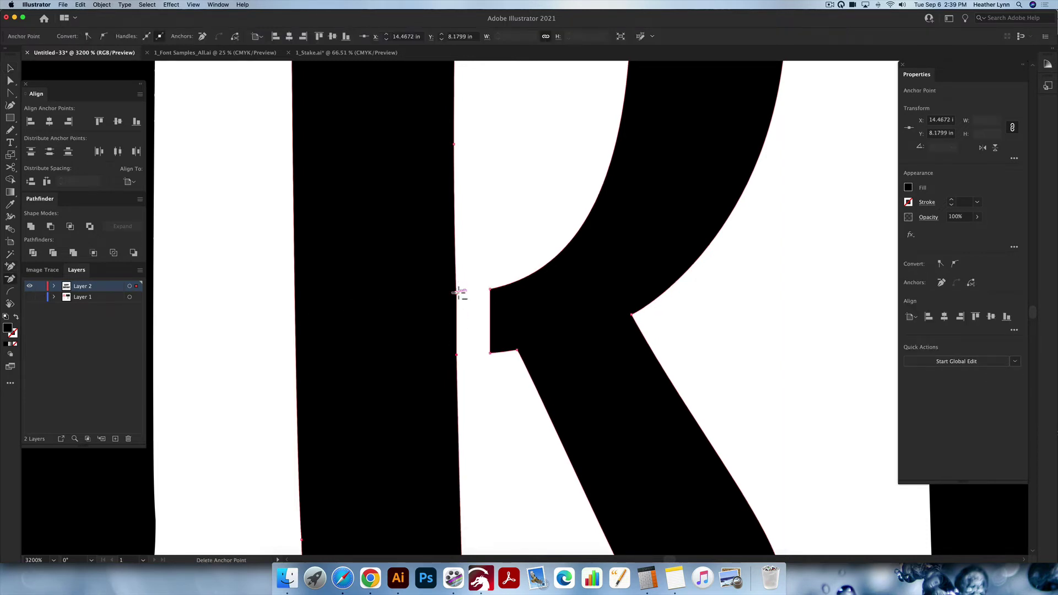
pyautogui.press('super+z')
pyautogui.click(455, 357)
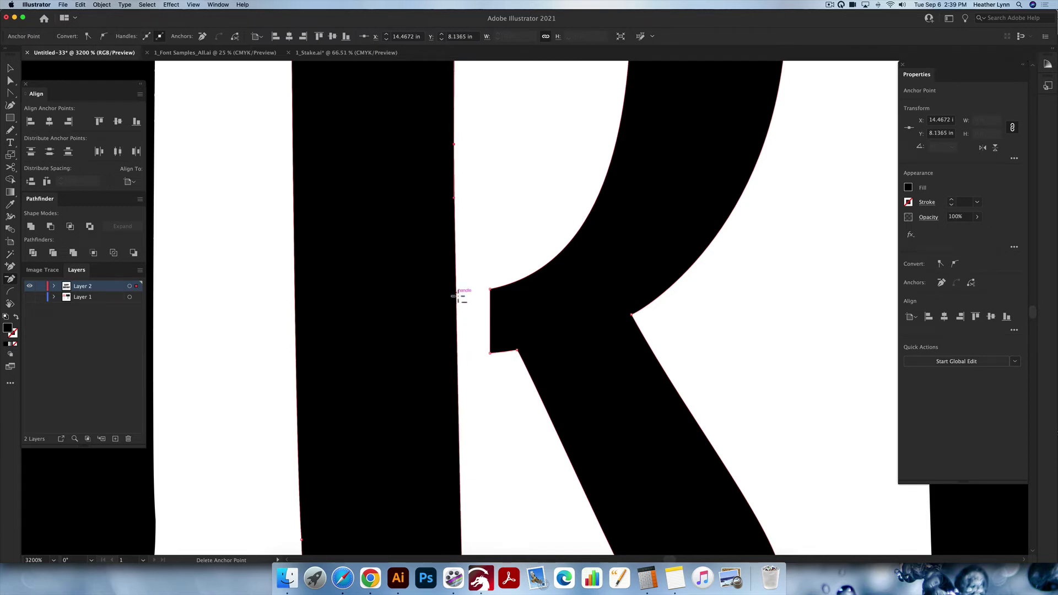
pyautogui.press('v')
pyautogui.click(503, 203)
# Step: Paste the small bar against the D's stem at the lower bowl joint and subtract it from the D
pyautogui.press('super+minus')
pyautogui.press('super+minus')
pyautogui.press('super+minus')
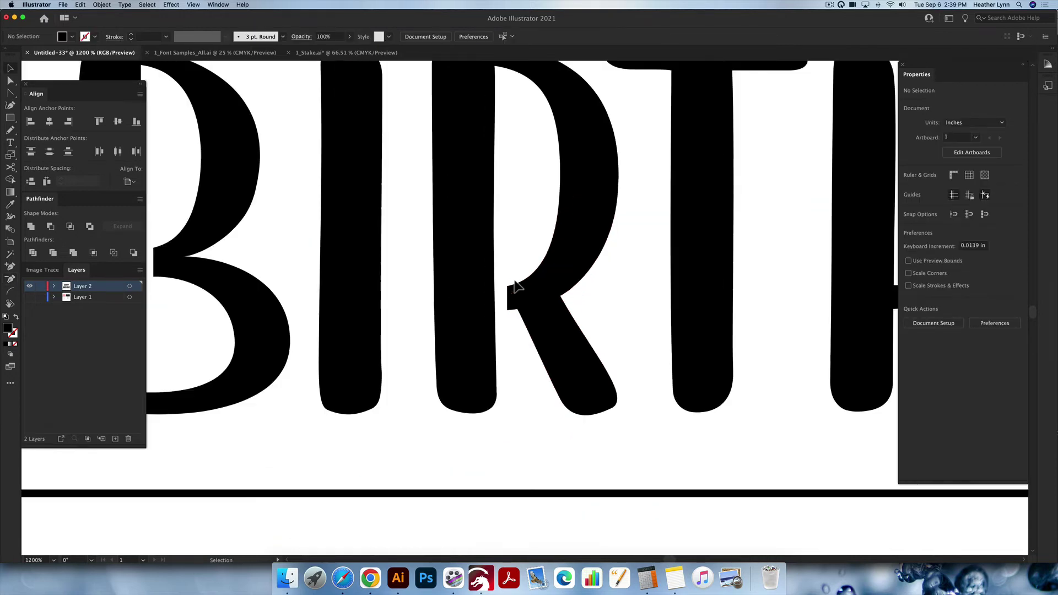
pyautogui.hscroll(5, 515, 283)
pyautogui.press('super+minus')
pyautogui.press('super+minus')
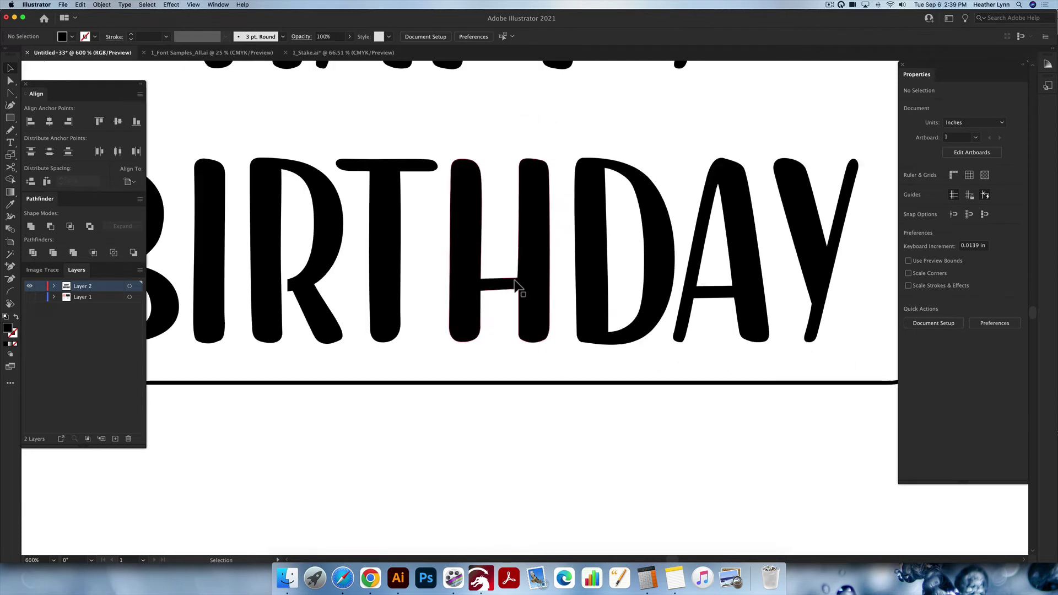
pyautogui.scroll(2, 638, 345)
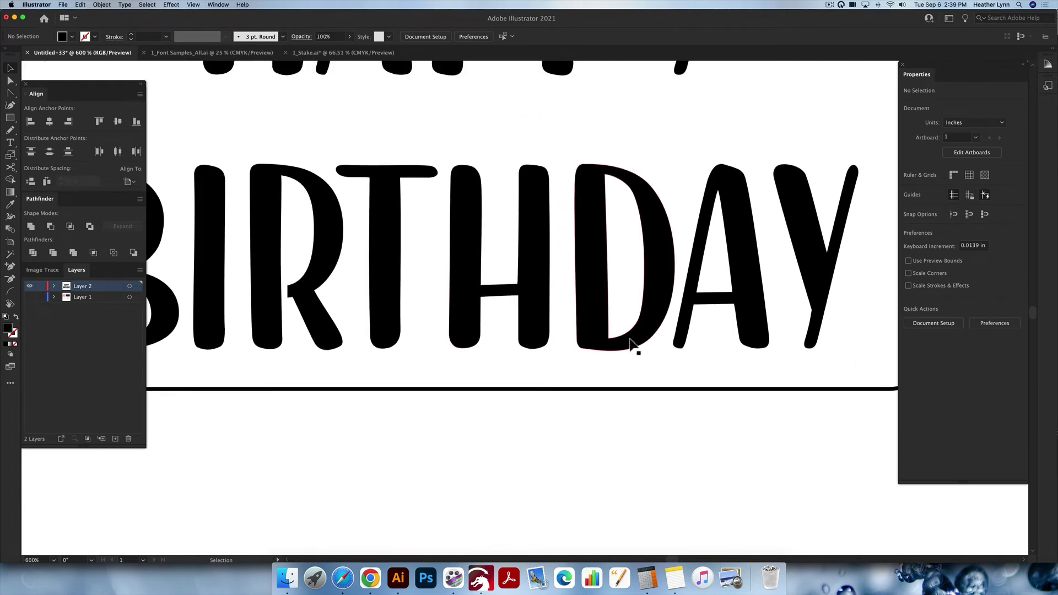
pyautogui.scroll(3, 617, 344)
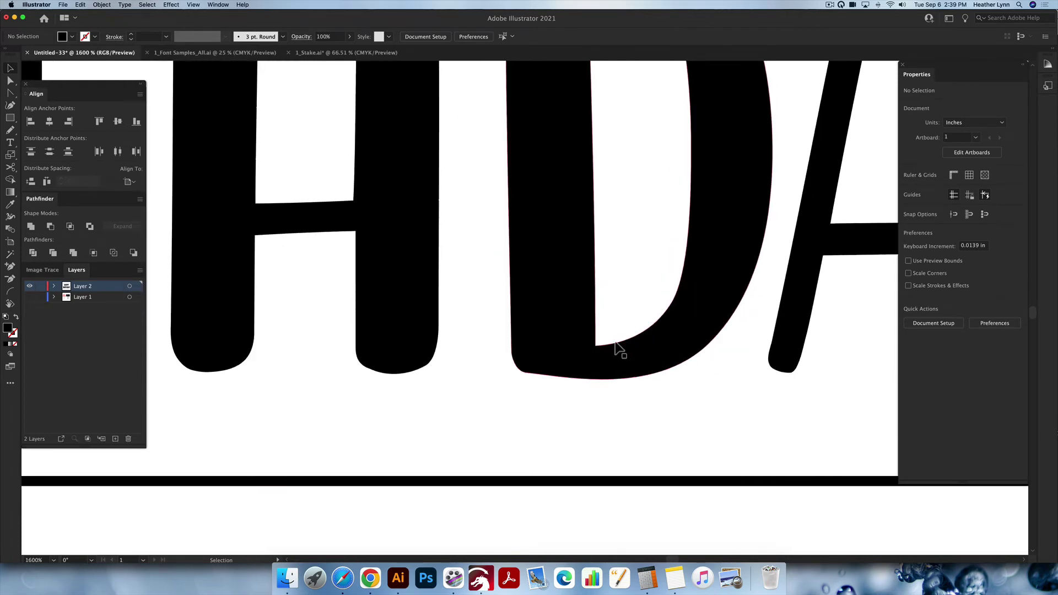
pyautogui.hotkey('ctrl', 'v')
pyautogui.moveTo(531, 307); pyautogui.dragTo(600, 307)
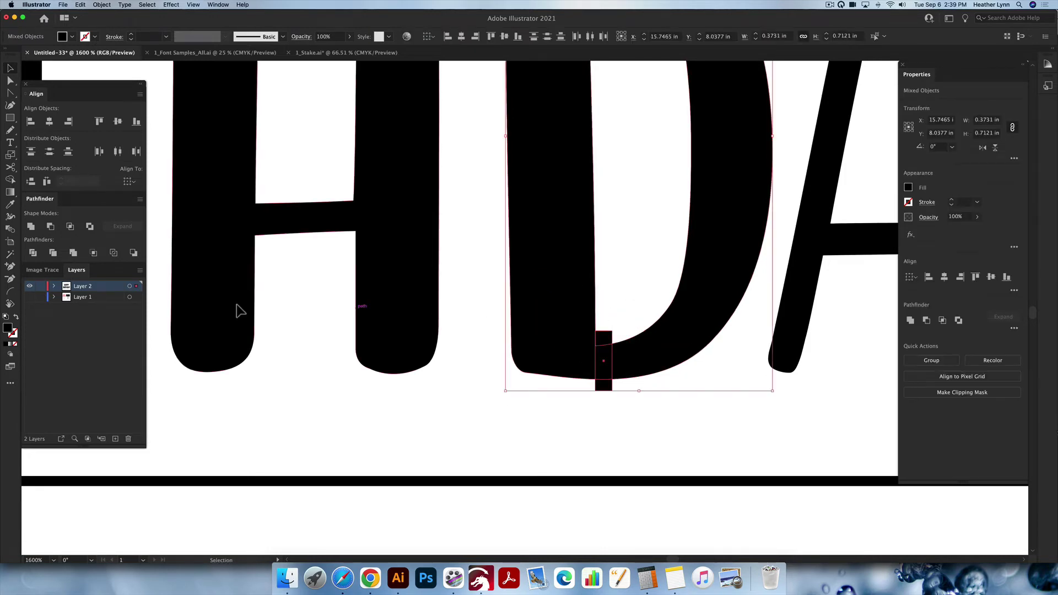
pyautogui.click(50, 226)
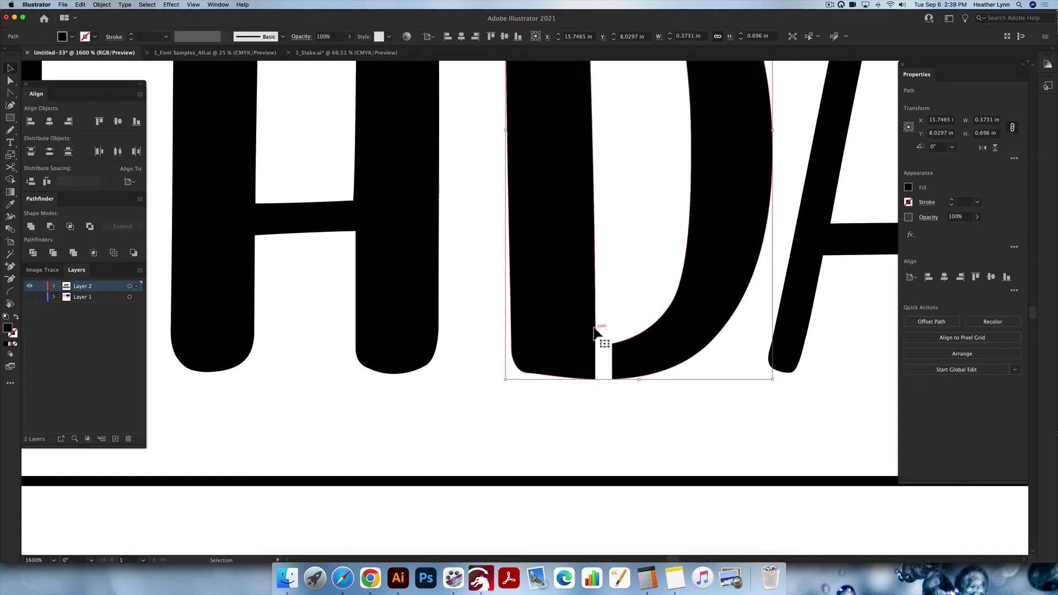
# Step: Delete the leftover anchor point on the inner edge of the D's stem above the gap
pyautogui.press('-')
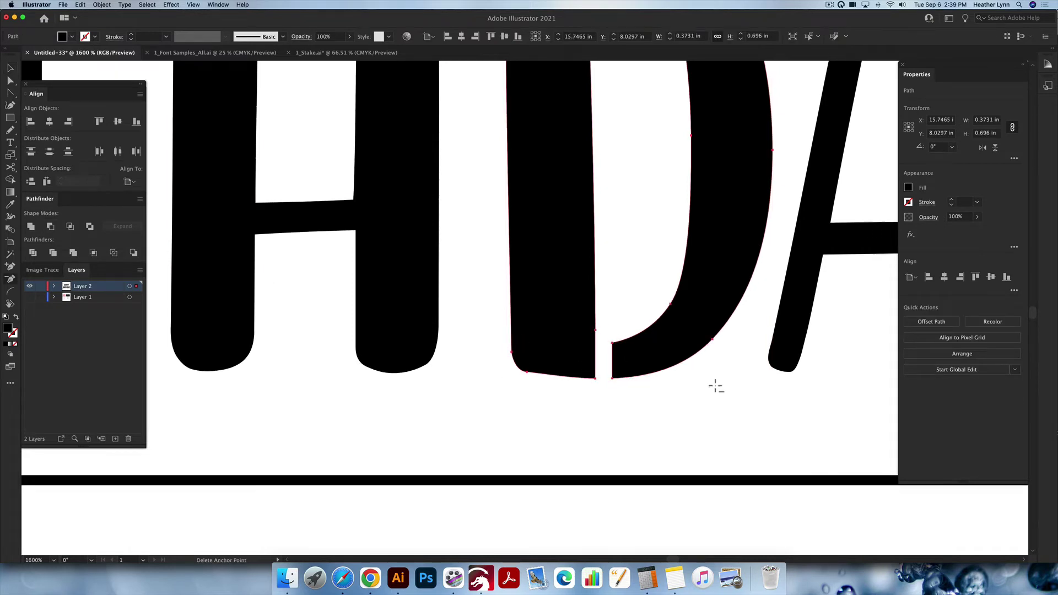
pyautogui.click(600, 334)
pyautogui.scroll(1, 635, 362)
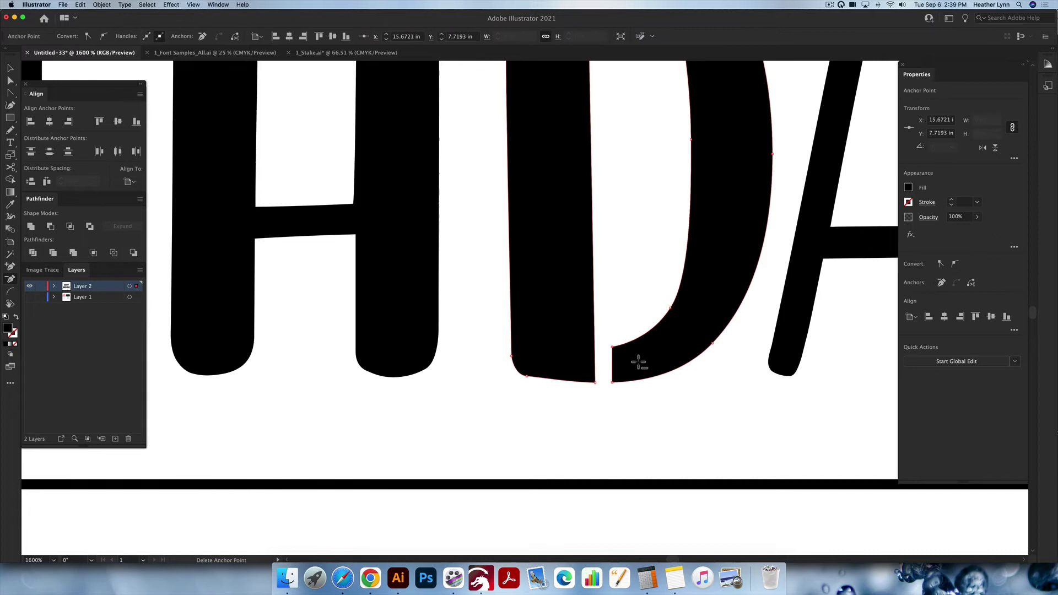
pyautogui.press('v')
pyautogui.click(639, 284)
# Step: Place a copy of HAPPY's cut A exactly over the A in BIRTHDAY and delete the uncut original beneath
pyautogui.press('super+minus')
pyautogui.press('super+minus')
pyautogui.press('super+minus')
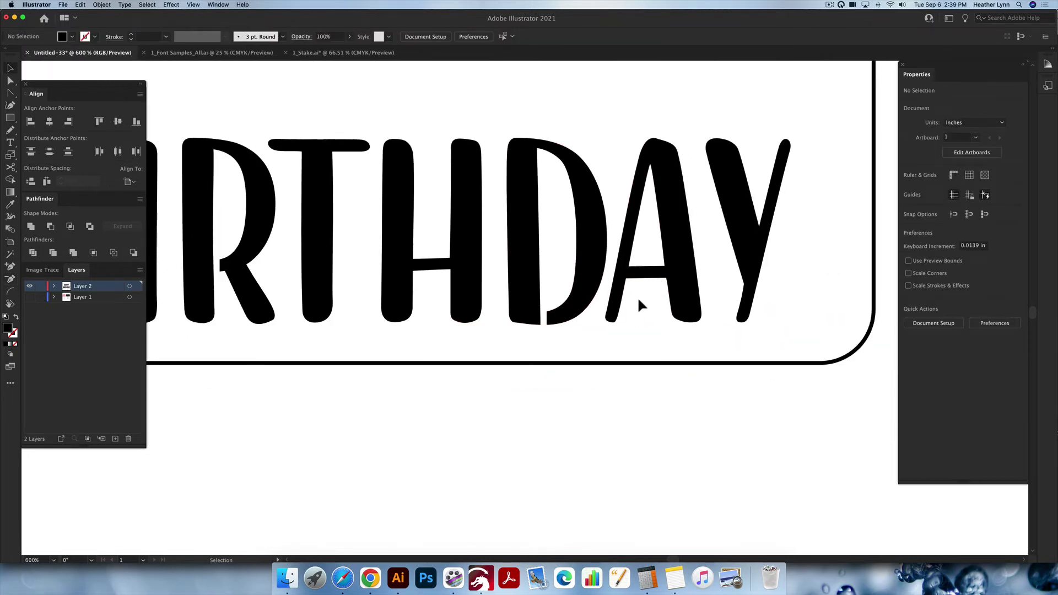
pyautogui.scroll(5, 639, 306)
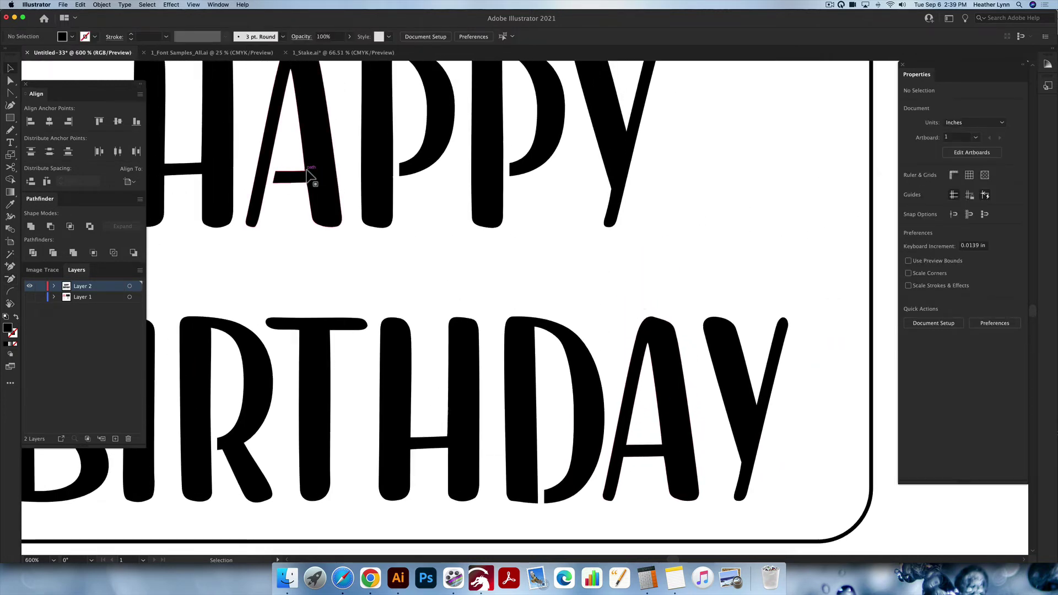
pyautogui.moveTo(322, 174); pyautogui.dragTo(680, 451)
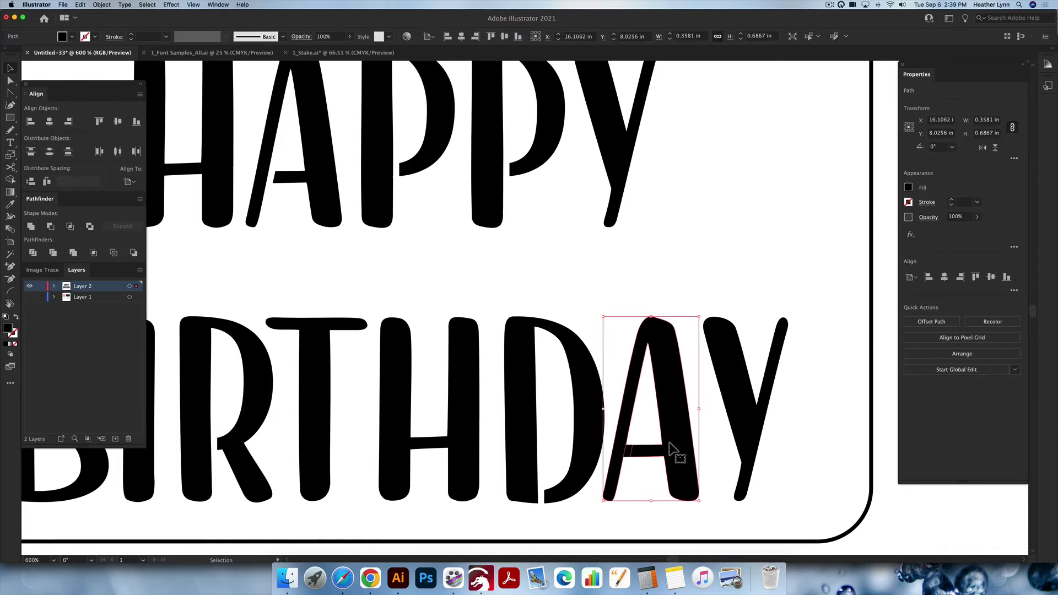
pyautogui.click(652, 472)
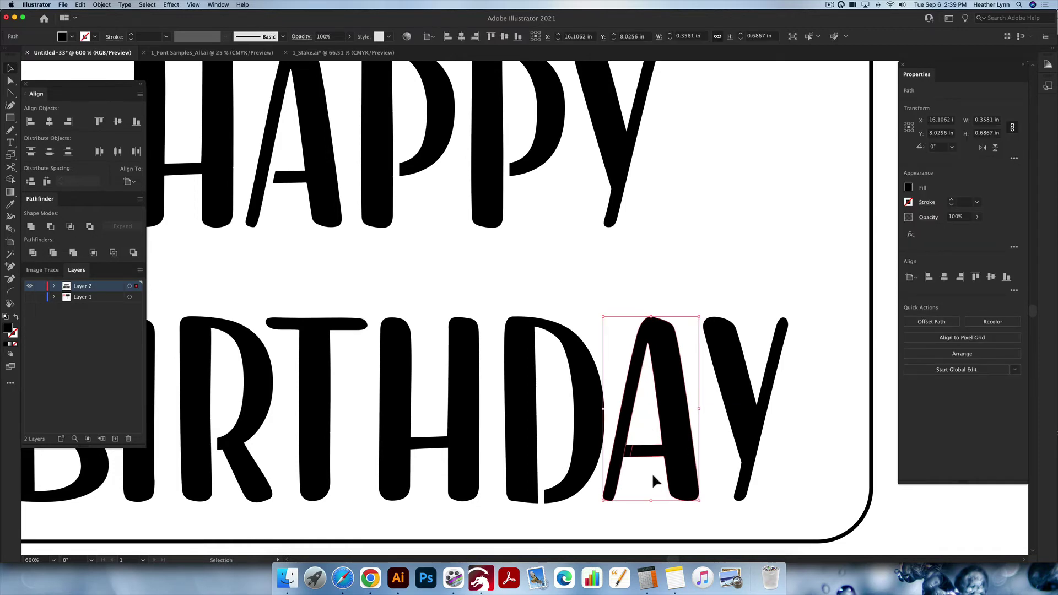
pyautogui.click(628, 455)
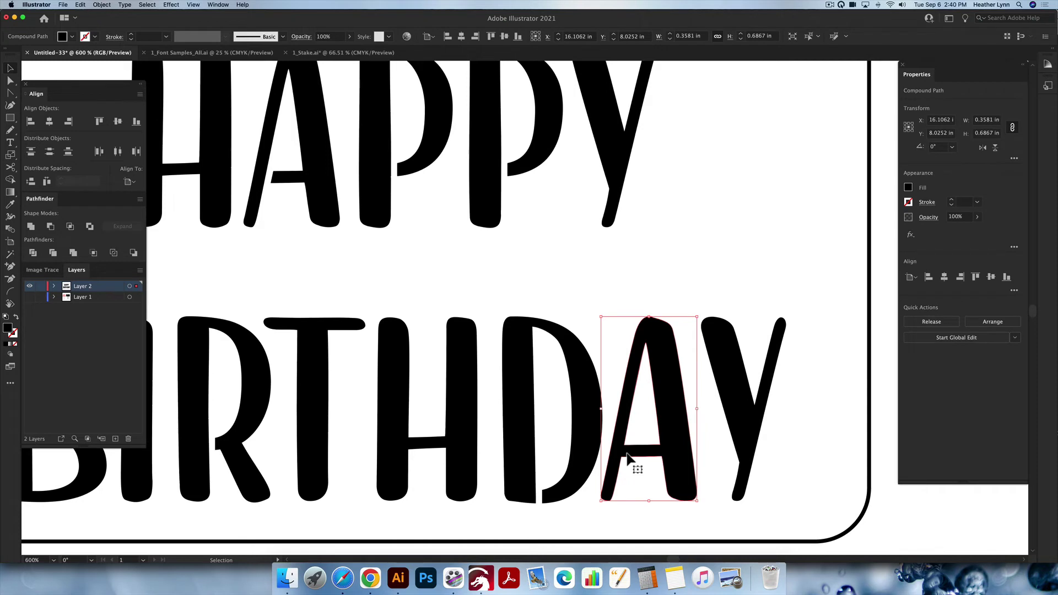
pyautogui.press('super+shift+a')
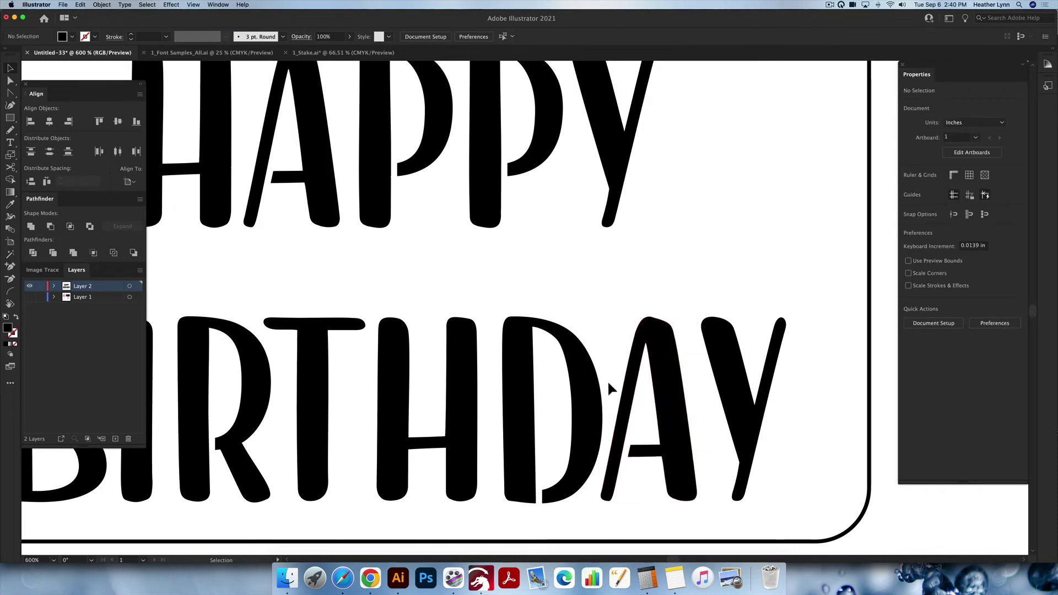
pyautogui.scroll(-2, 609, 386)
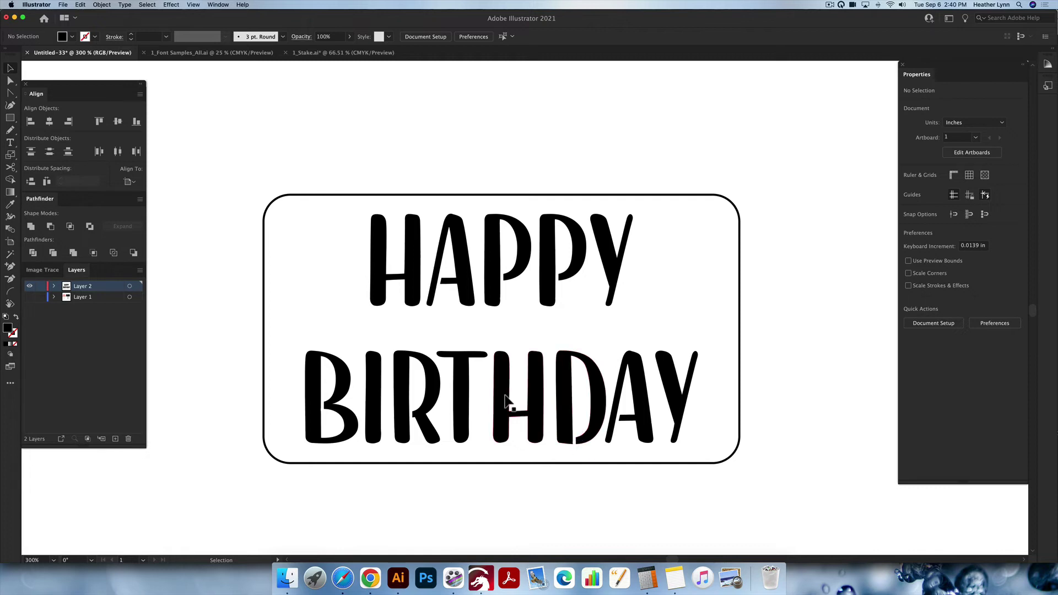
pyautogui.scroll(-3, 707, 295)
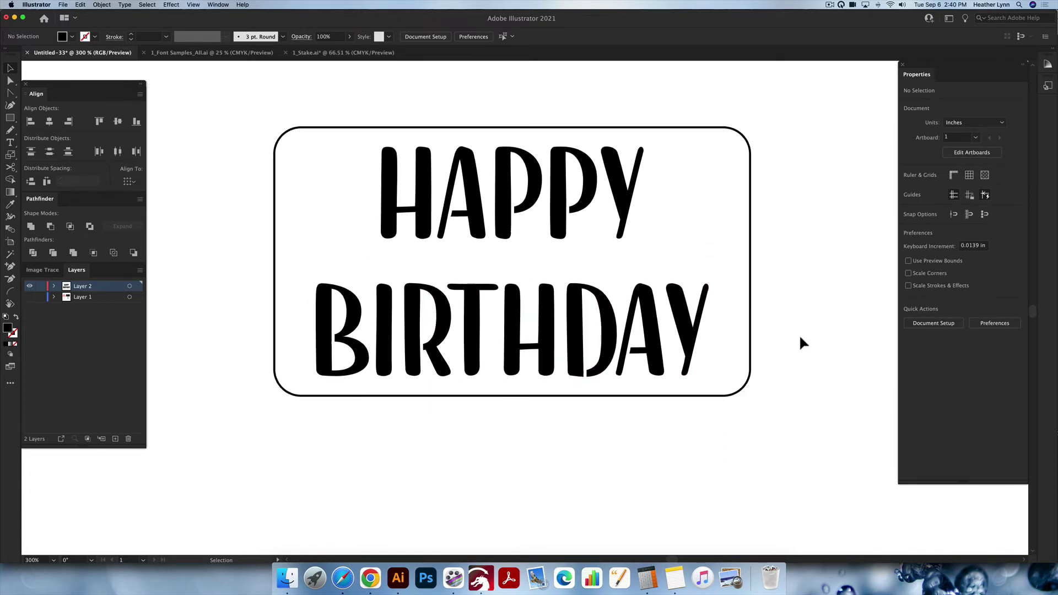
# Step: Send the rounded rectangle to the back, behind the HAPPY BIRTHDAY lettering
pyautogui.click(751, 252)
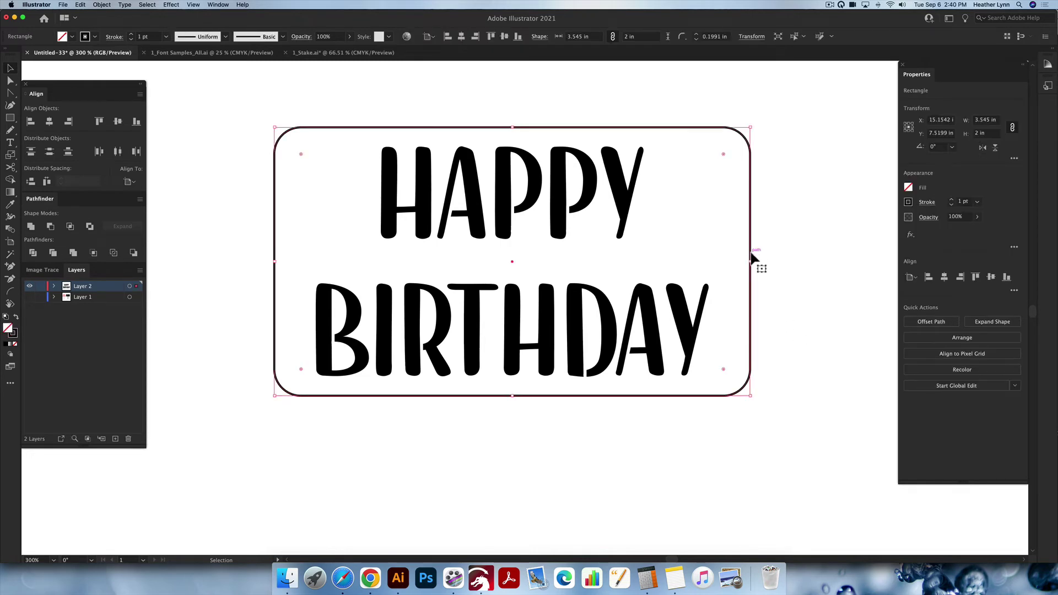
pyautogui.rightClick(750, 254)
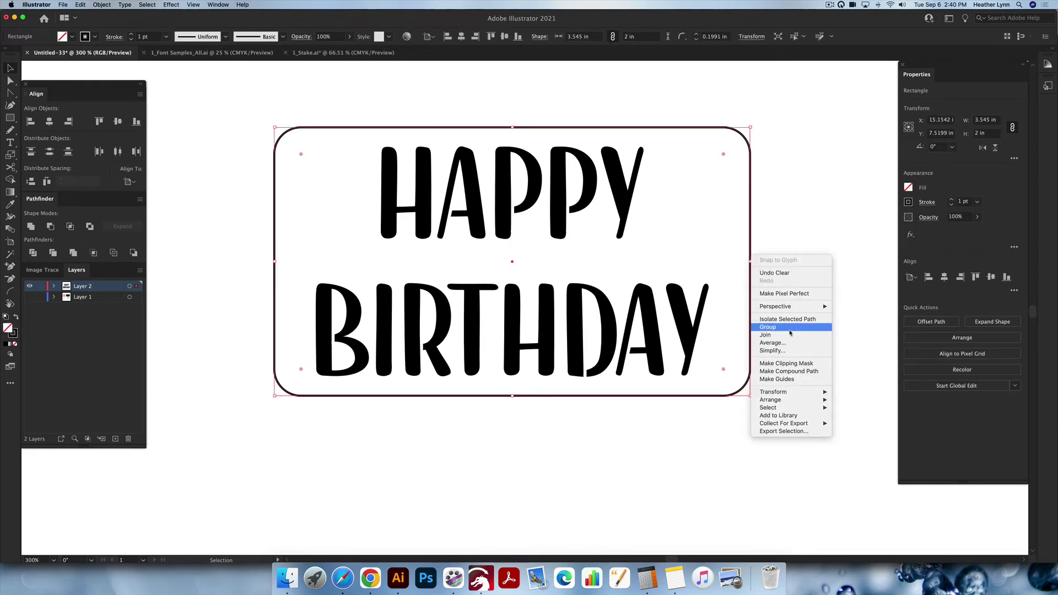
pyautogui.moveTo(791, 401)
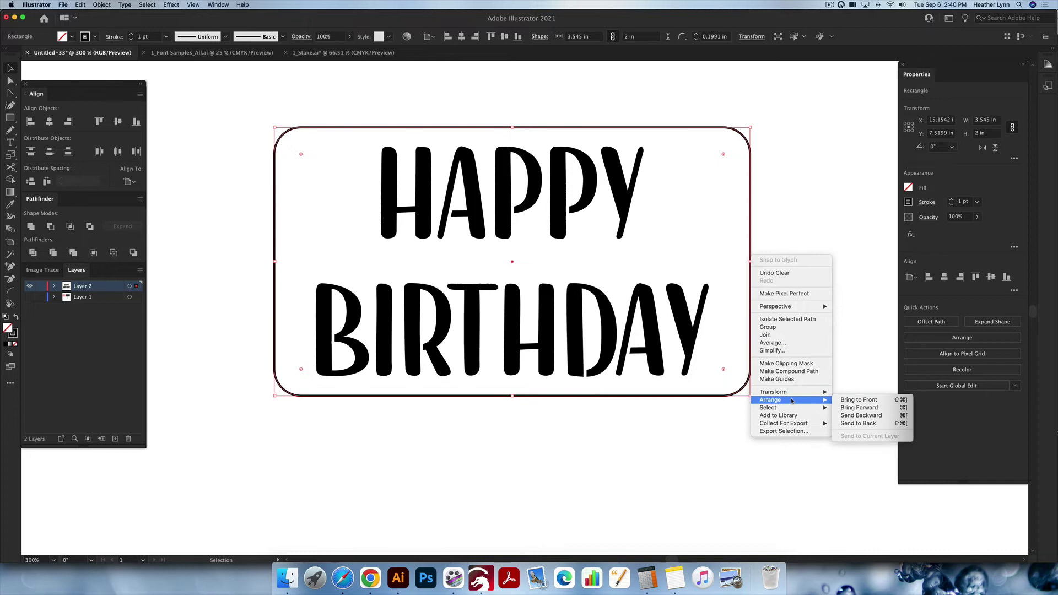
pyautogui.click(868, 425)
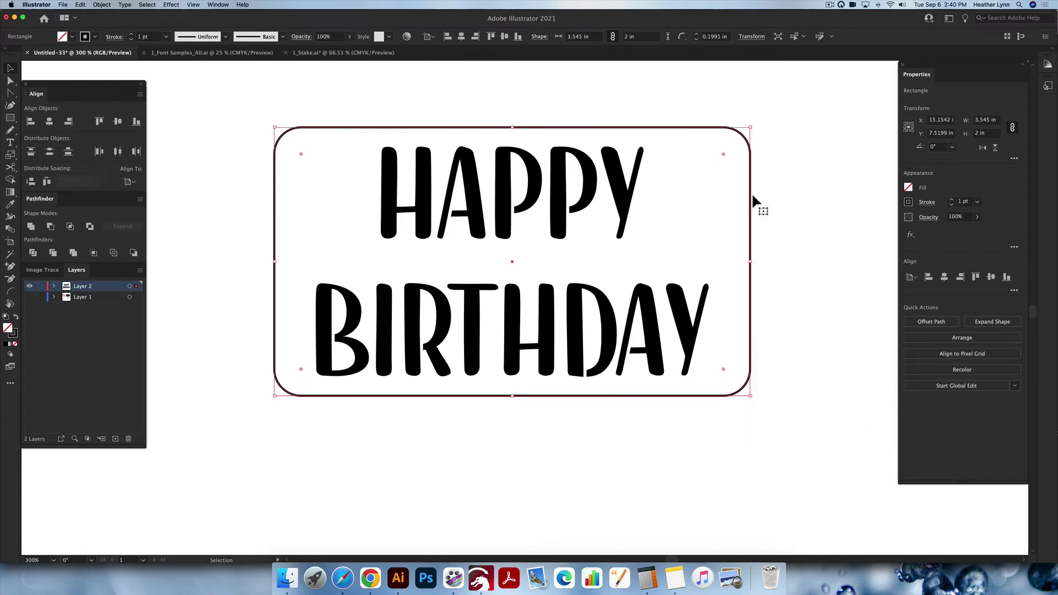
pyautogui.click(753, 196)
# Step: Subtract the HAPPY BIRTHDAY lettering from the rounded rectangle with Minus Front
pyautogui.moveTo(795, 392); pyautogui.dragTo(286, 111)
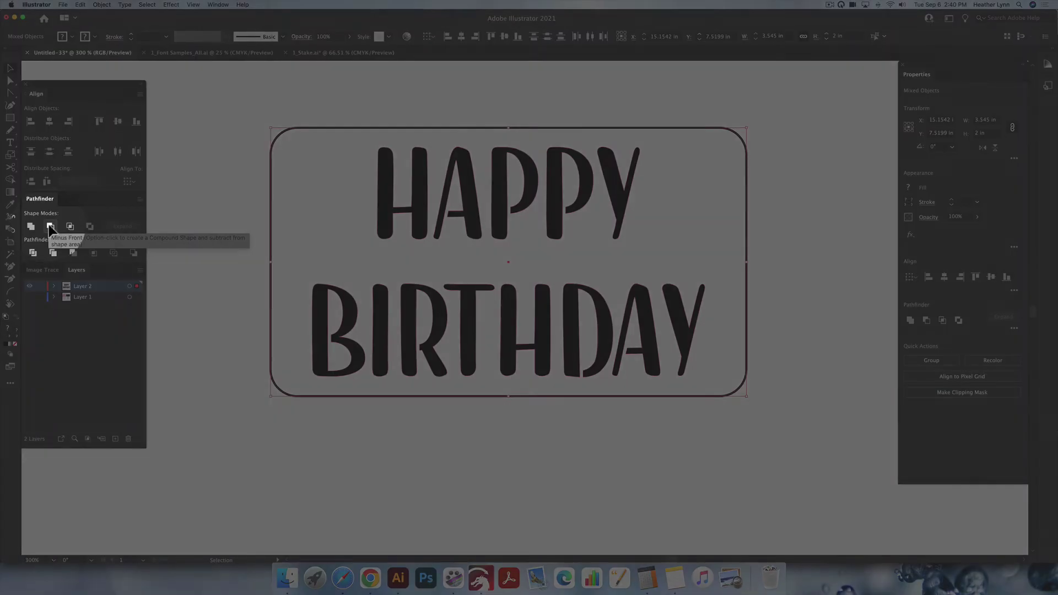
pyautogui.click(50, 226)
pyautogui.click(778, 252)
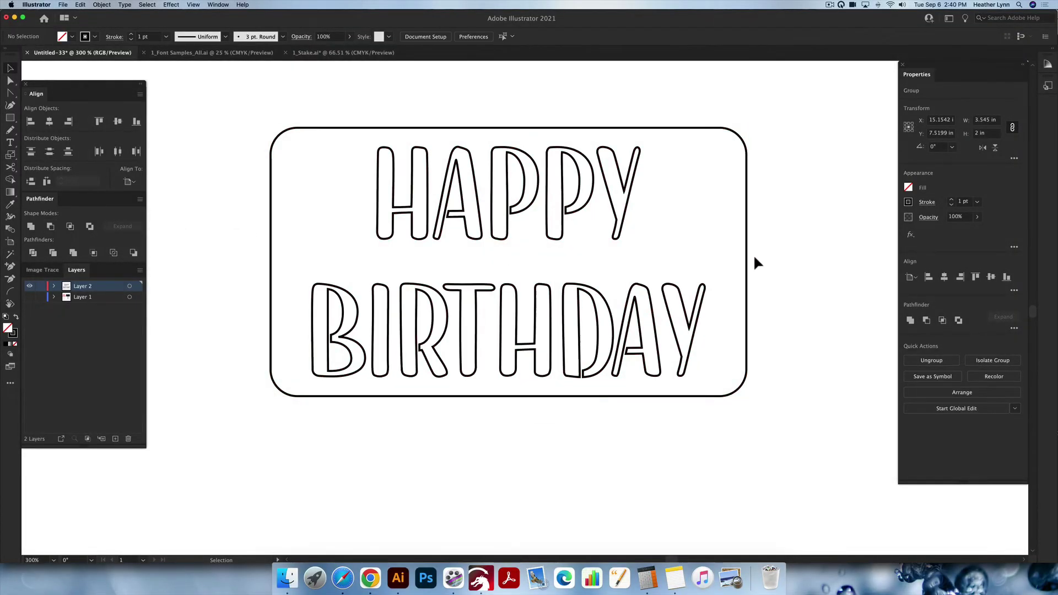
# Step: Give the cut-out sign group a red stroke with a weight of 0.25 pt
pyautogui.click(675, 328)
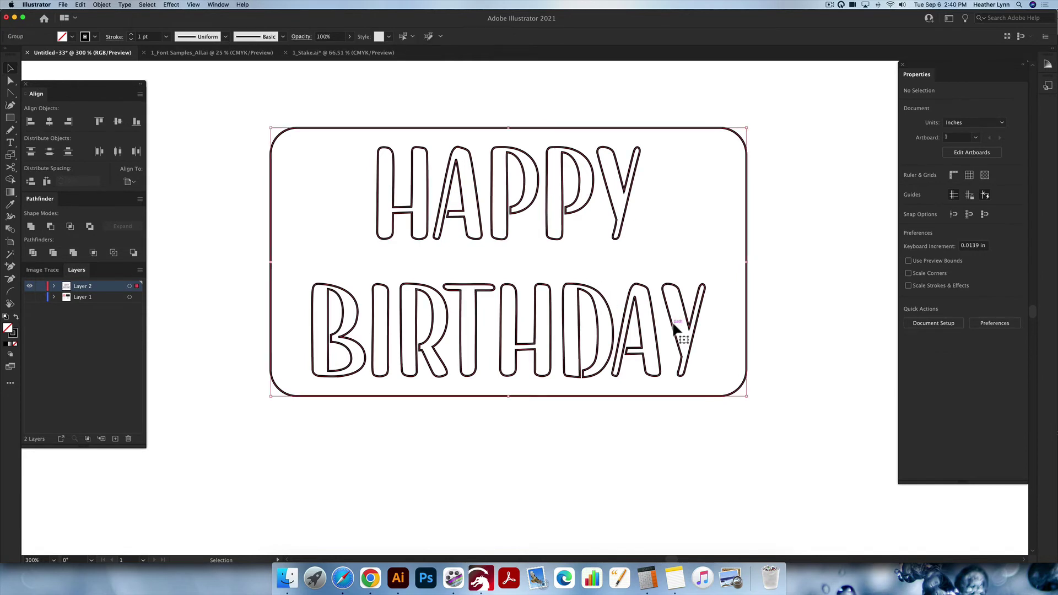
pyautogui.click(909, 202)
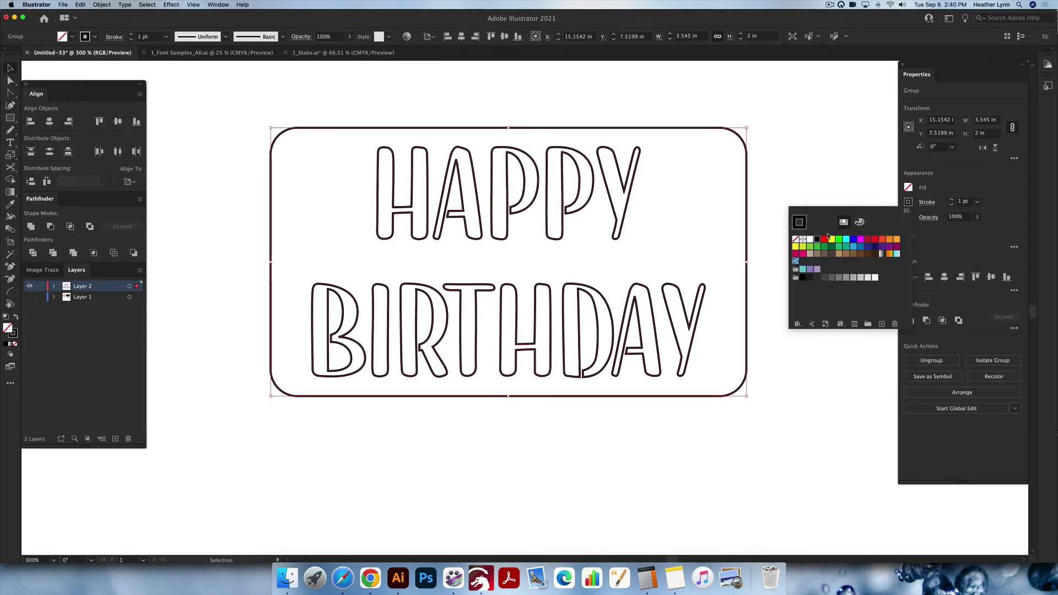
pyautogui.click(827, 248)
pyautogui.click(951, 205)
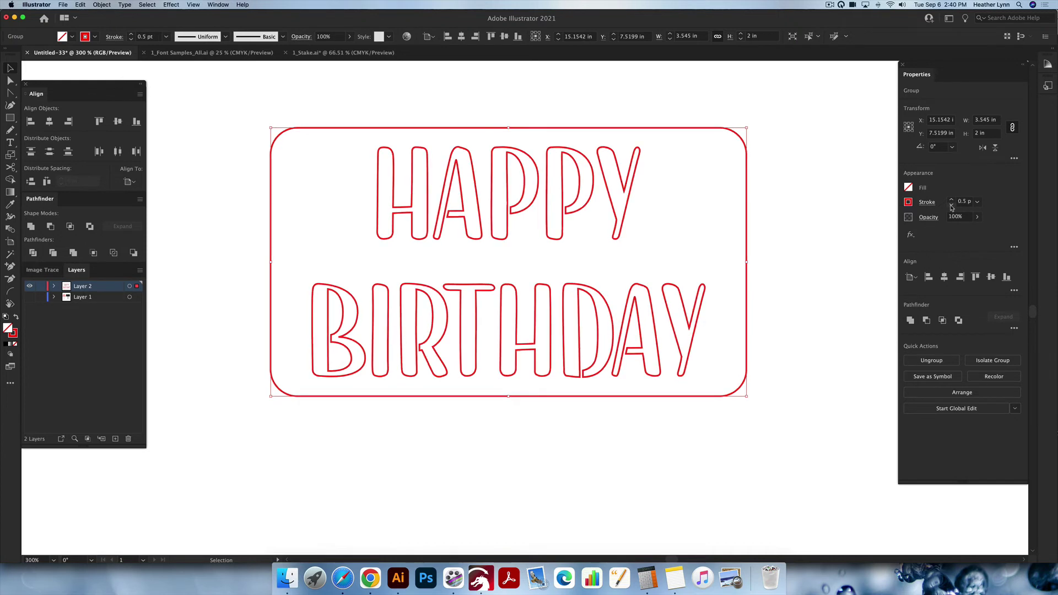
pyautogui.click(951, 205)
pyautogui.click(951, 205)
pyautogui.click(742, 164)
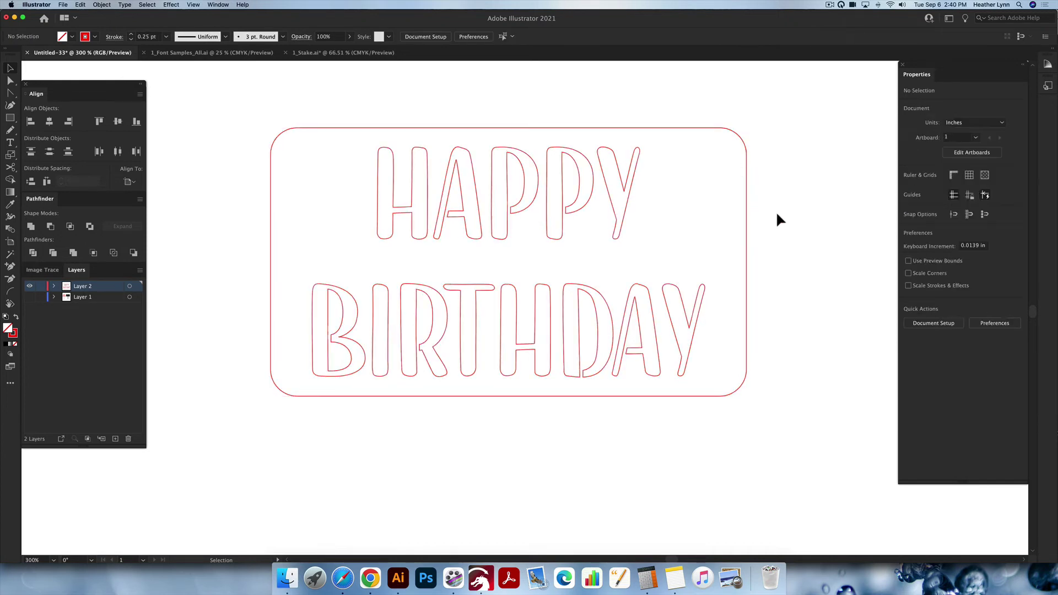
# Step: Examine the stake shape and the dimension arrows in the 1_Stake.ai document, then return to the birthday sign document
pyautogui.scroll(-2, 777, 220)
pyautogui.moveTo(777, 220); pyautogui.dragTo(682, 219)
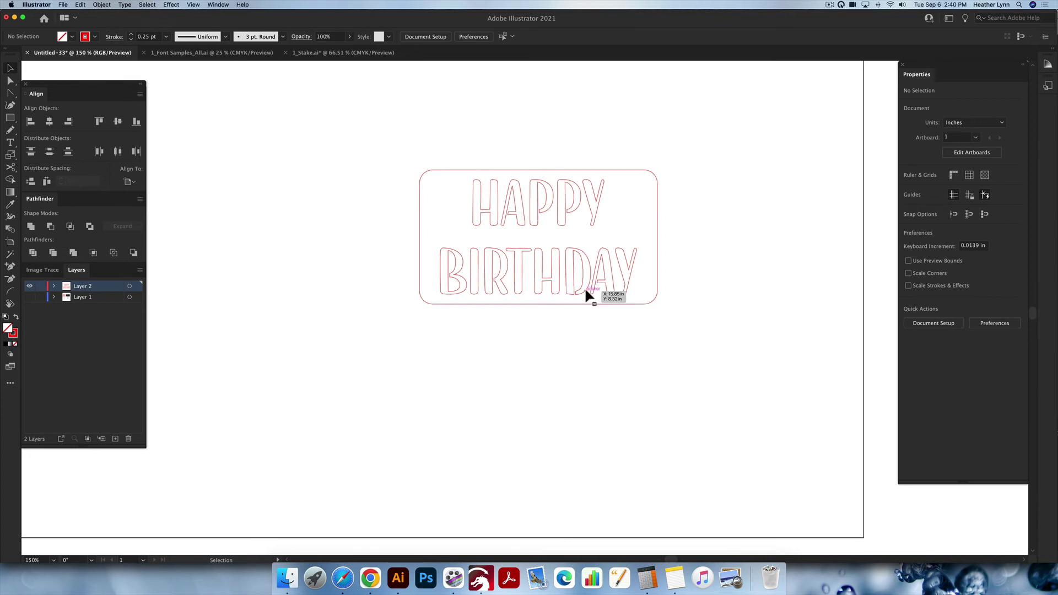
pyautogui.hscroll(2, 586, 296)
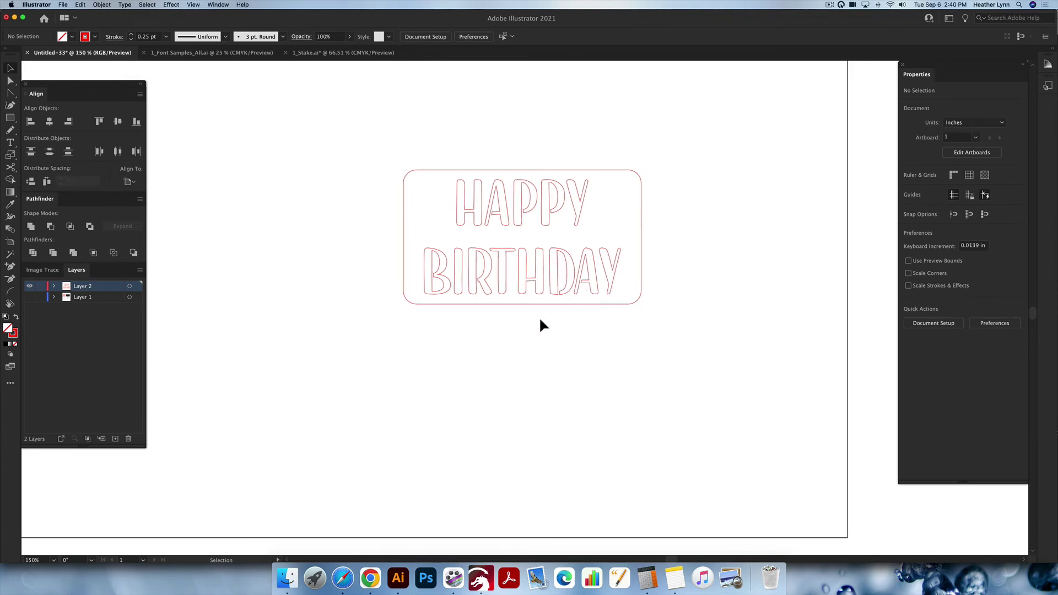
pyautogui.click(329, 57)
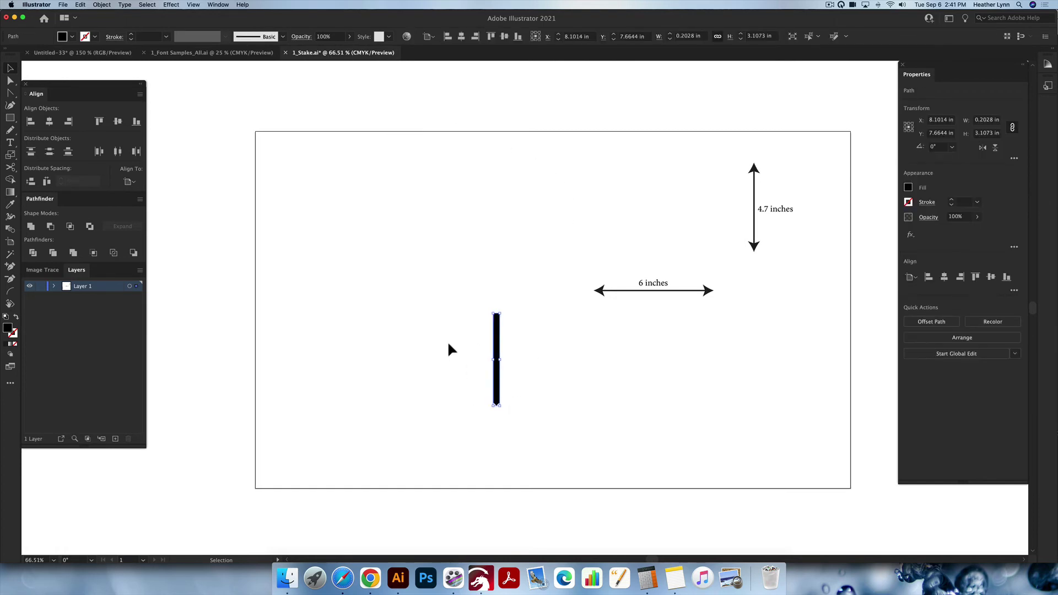
pyautogui.moveTo(829, 313); pyautogui.dragTo(576, 142)
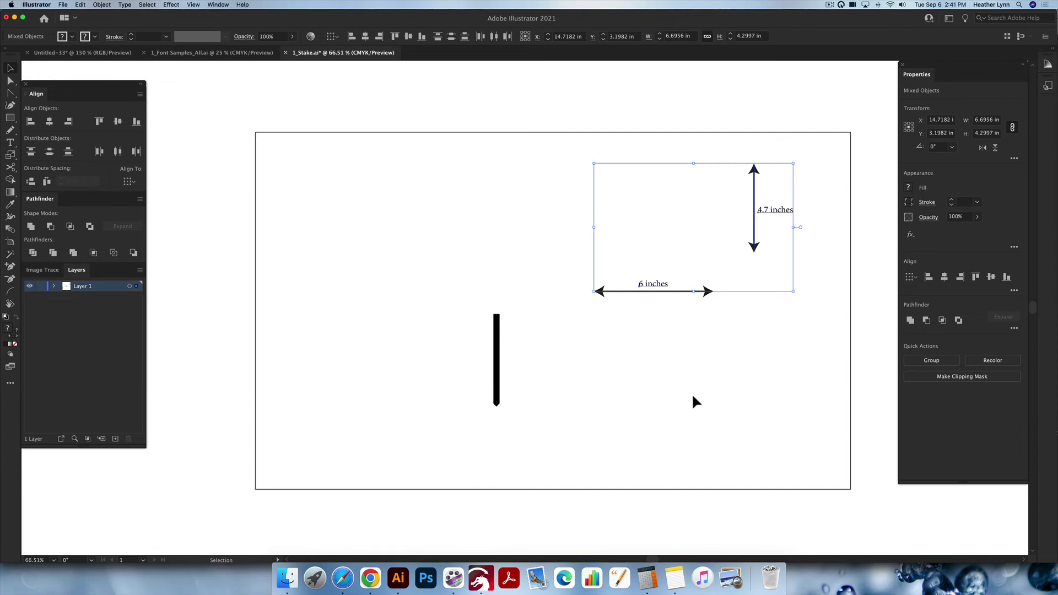
pyautogui.moveTo(541, 416); pyautogui.dragTo(427, 313)
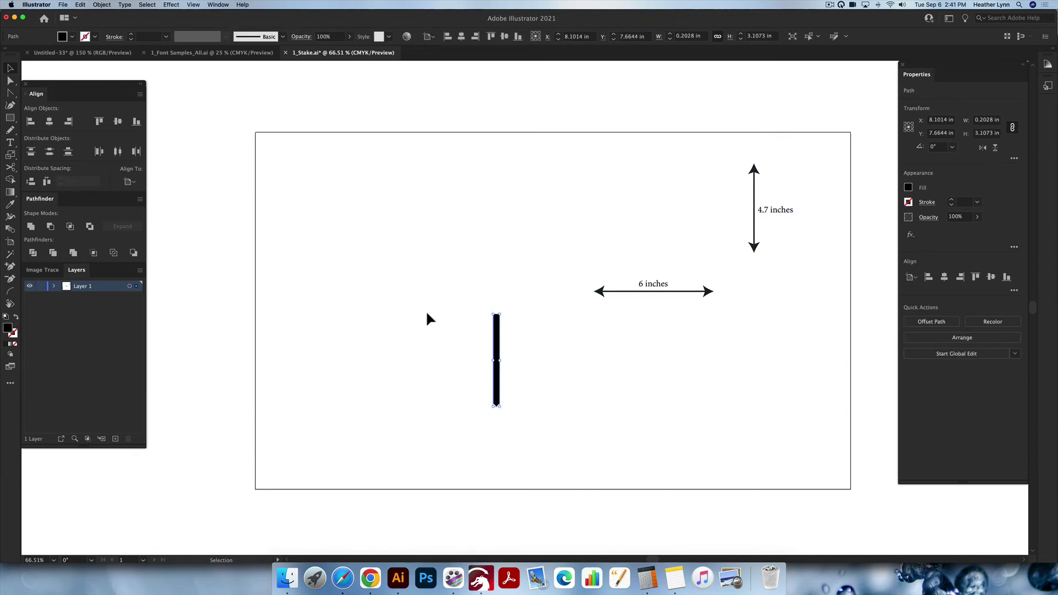
pyautogui.click(536, 378)
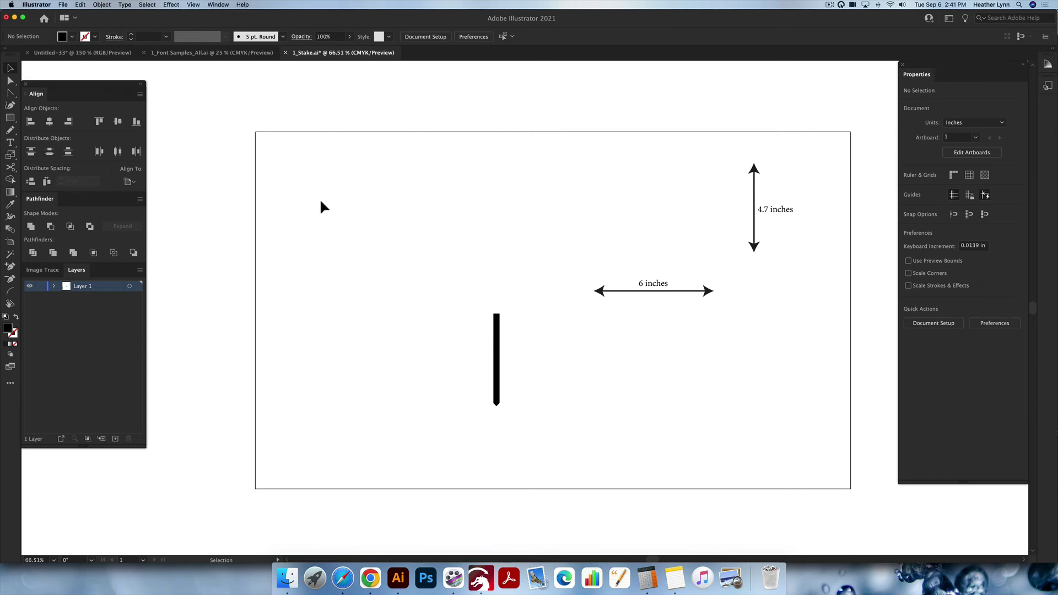
pyautogui.moveTo(537, 424); pyautogui.dragTo(429, 299)
pyautogui.click(429, 298)
pyautogui.click(83, 52)
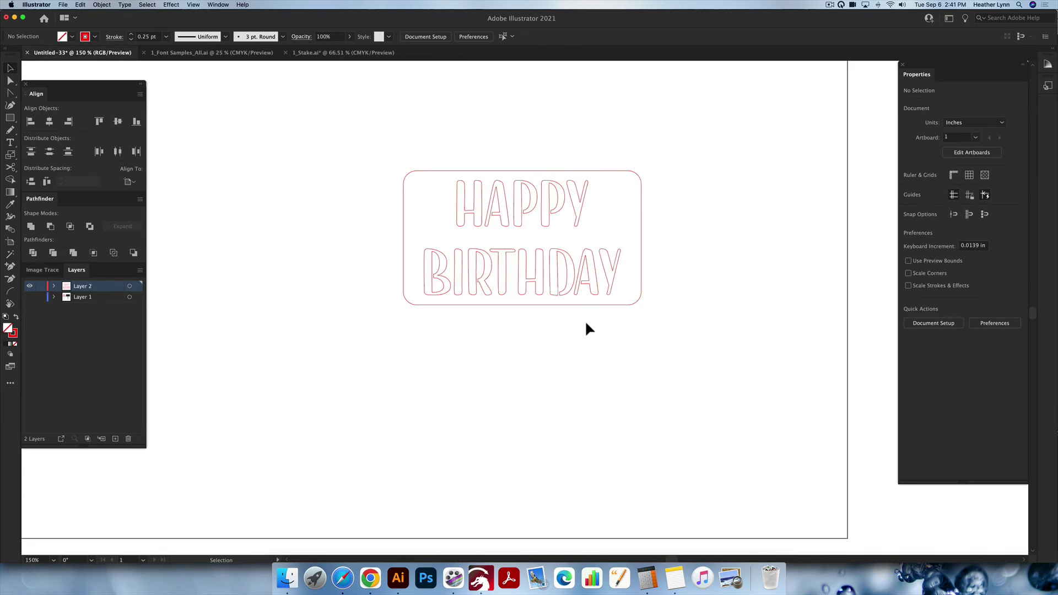
# Step: Create a rectangle 0.2 in wide and 3 in high for the stake, centered just below the rounded sign
pyautogui.press('super+equal')
pyautogui.press('super+equal')
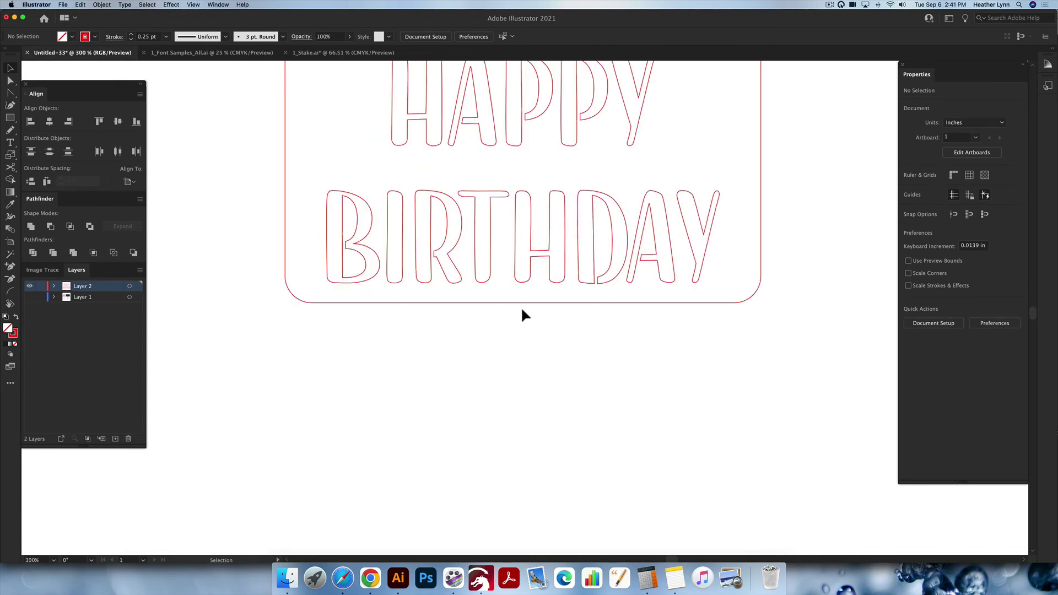
pyautogui.scroll(3, 522, 311)
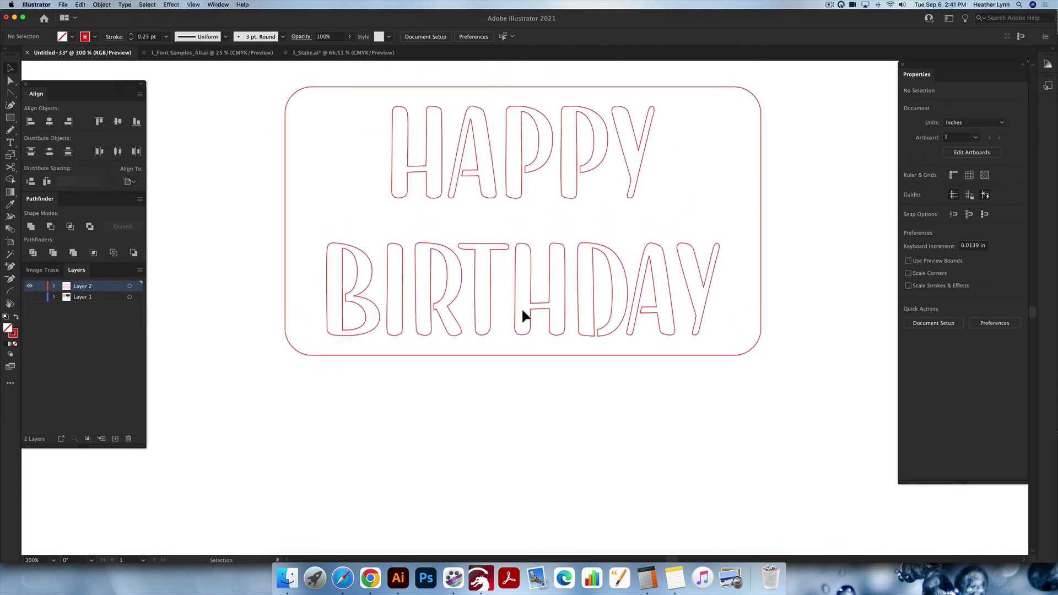
pyautogui.scroll(-3, 564, 330)
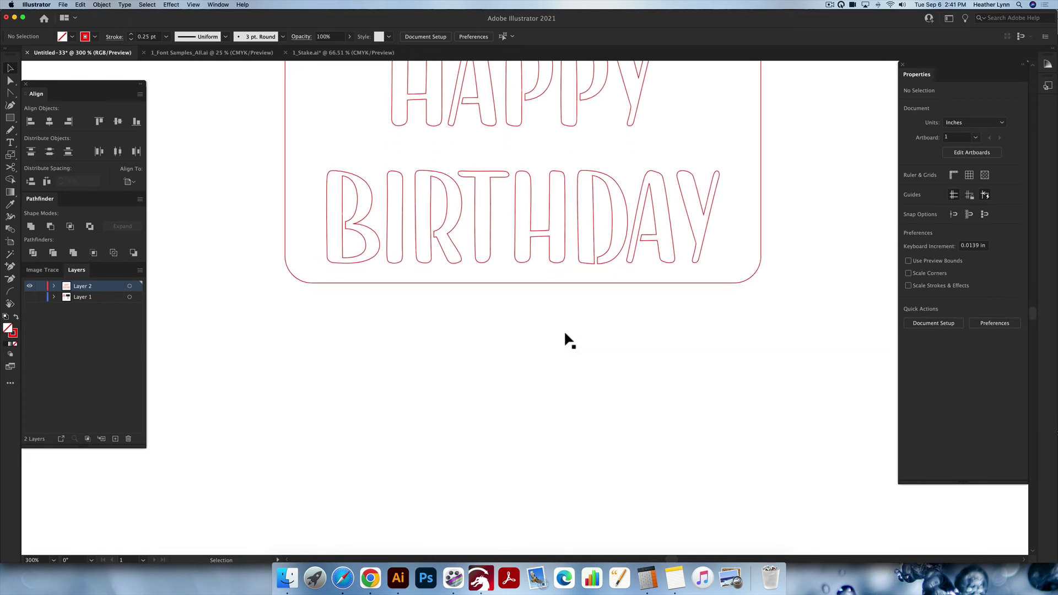
pyautogui.scroll(-3, 565, 335)
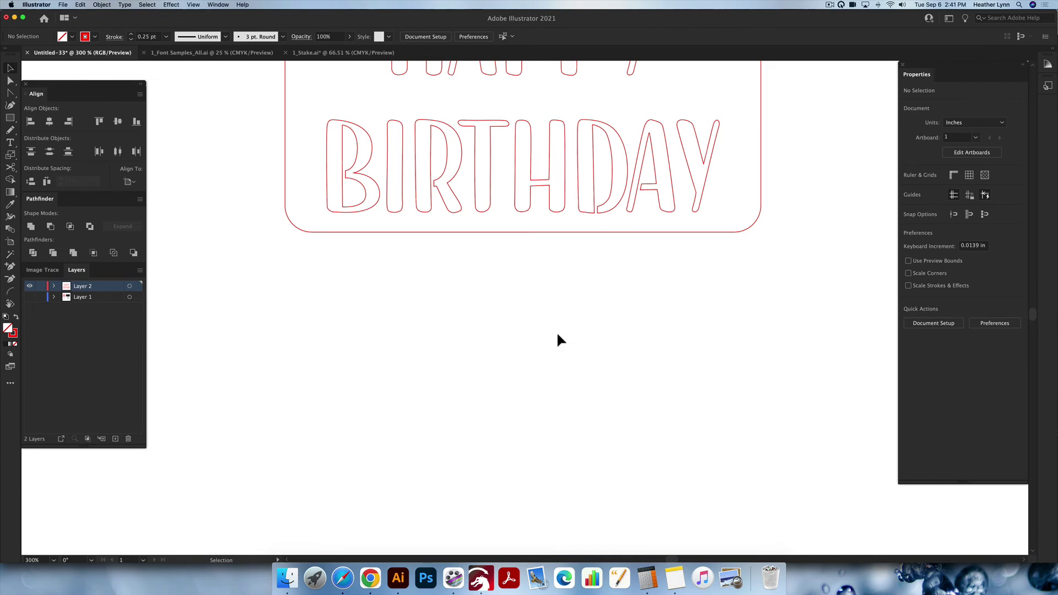
pyautogui.press('m')
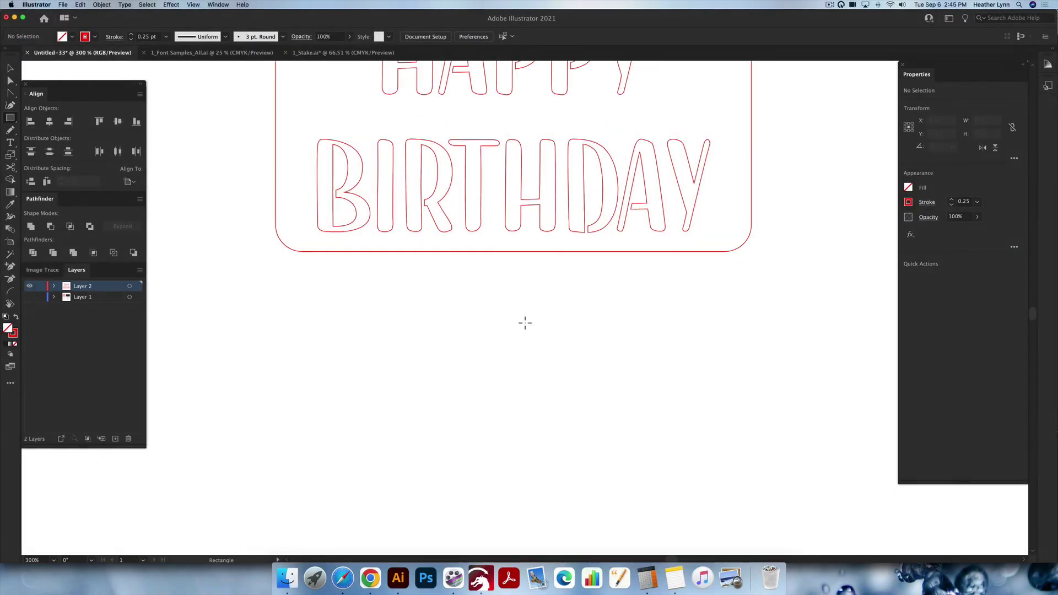
pyautogui.click(500, 269)
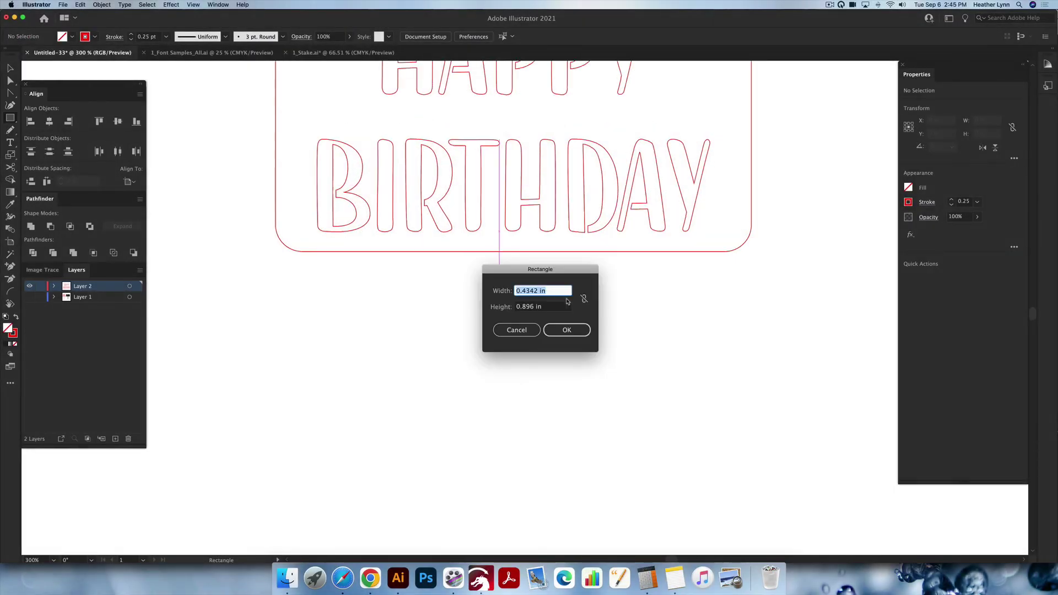
pyautogui.write('0.2')
pyautogui.press('Tab')
pyautogui.write('3')
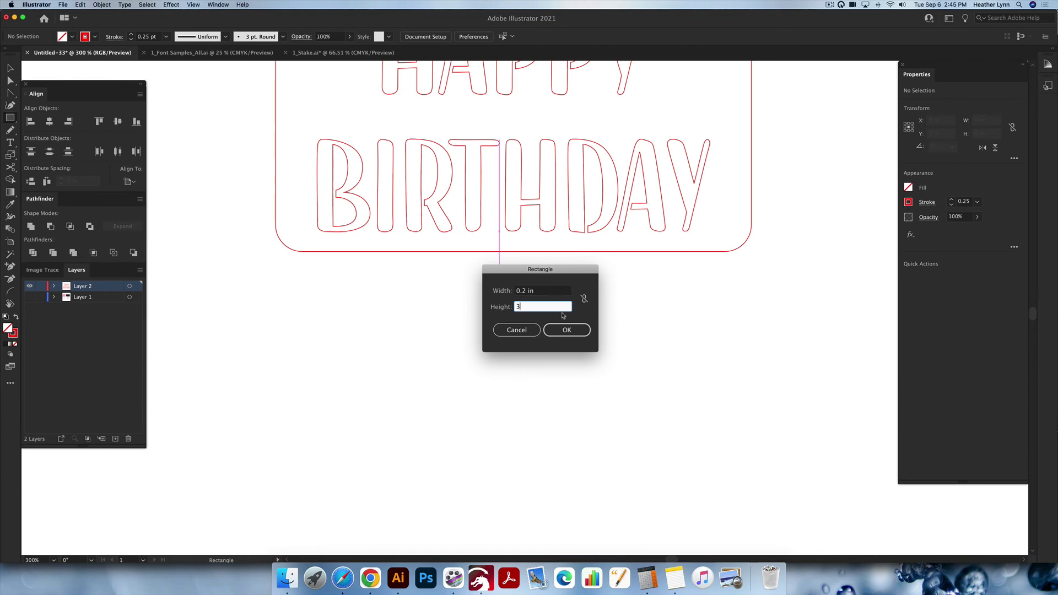
pyautogui.click(562, 331)
pyautogui.click(562, 332)
pyautogui.scroll(-5, 588, 347)
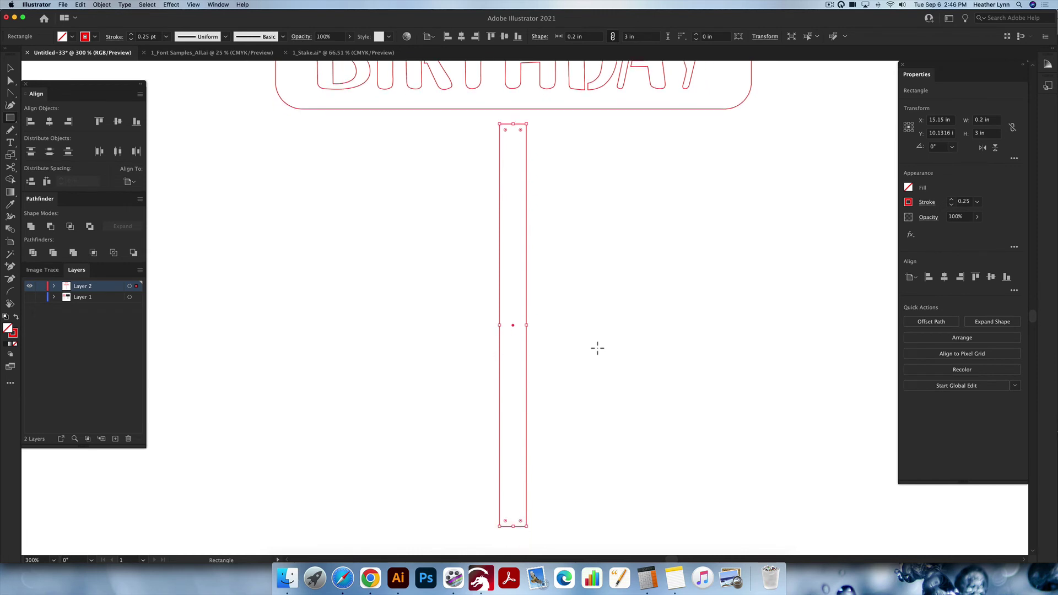
pyautogui.press('v')
pyautogui.click(596, 392)
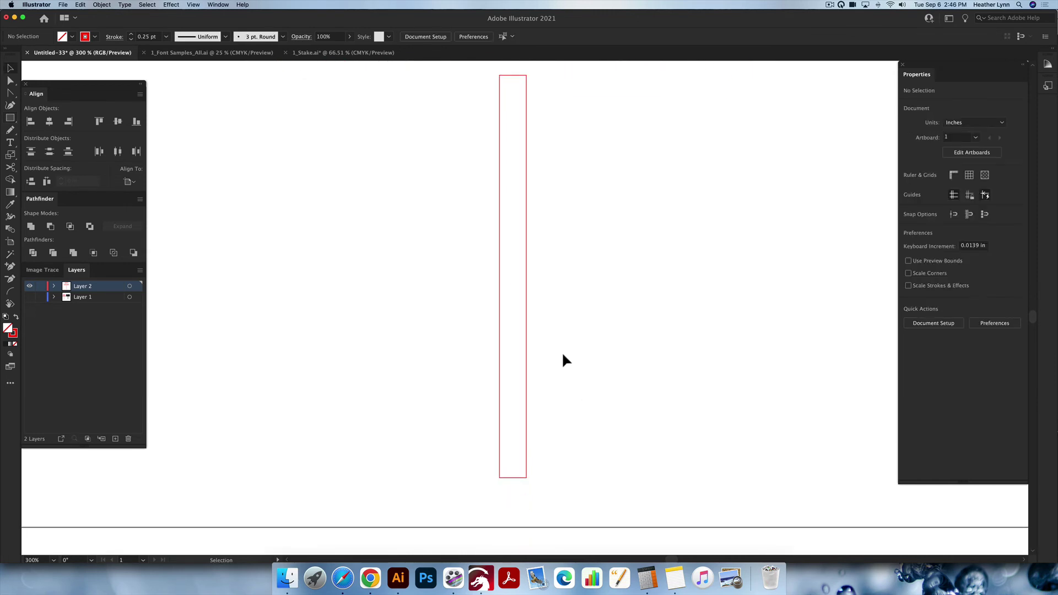
# Step: Add an anchor point at the middle of the stake rectangle's bottom edge
pyautogui.moveTo(562, 355); pyautogui.dragTo(470, 335)
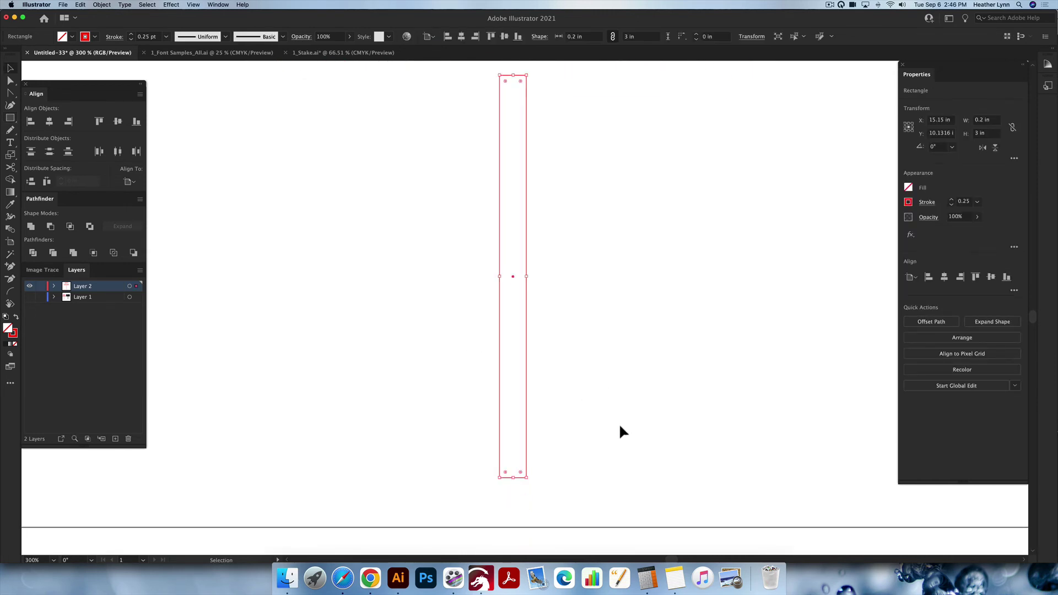
pyautogui.click(543, 388)
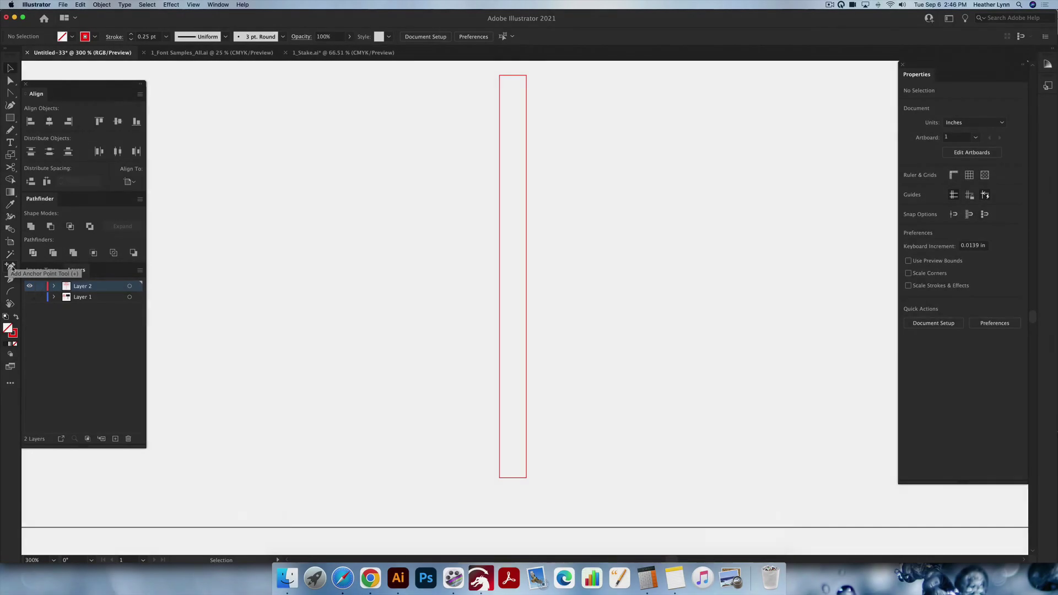
pyautogui.click(10, 266)
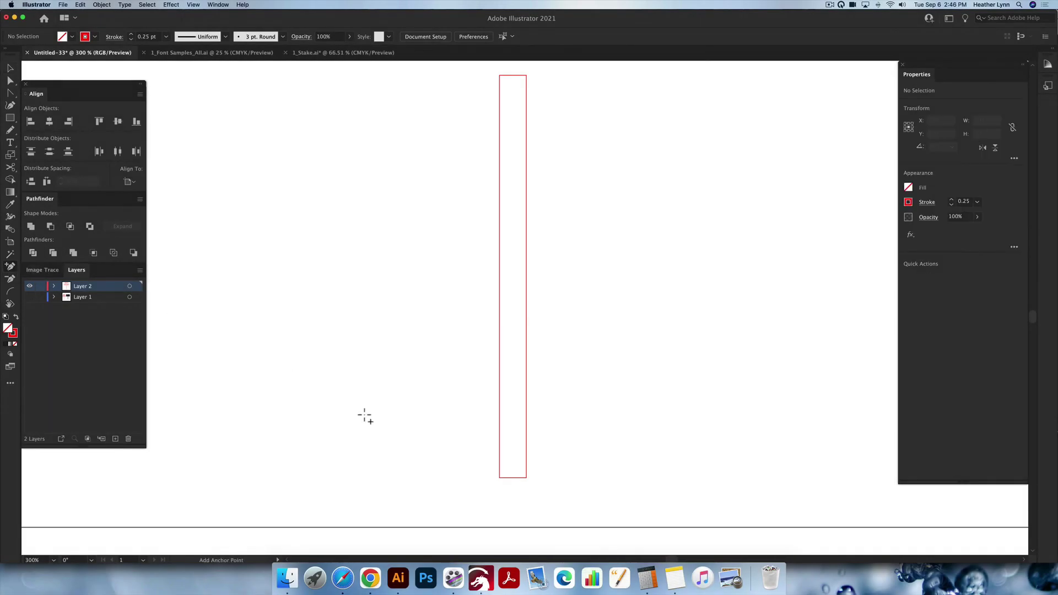
pyautogui.click(513, 478)
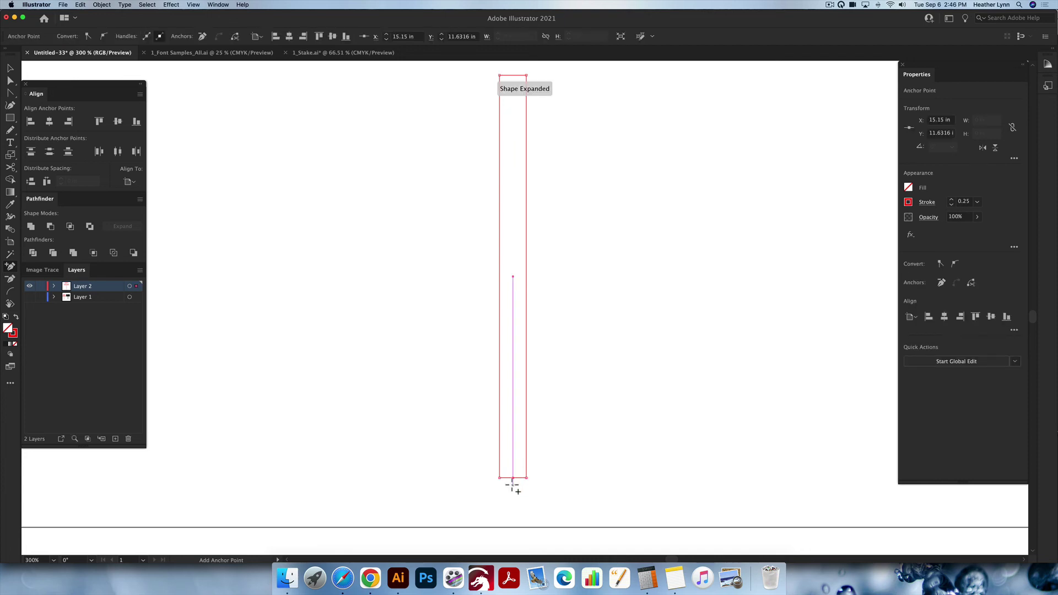
pyautogui.hscroll(2, 551, 474)
pyautogui.press('v')
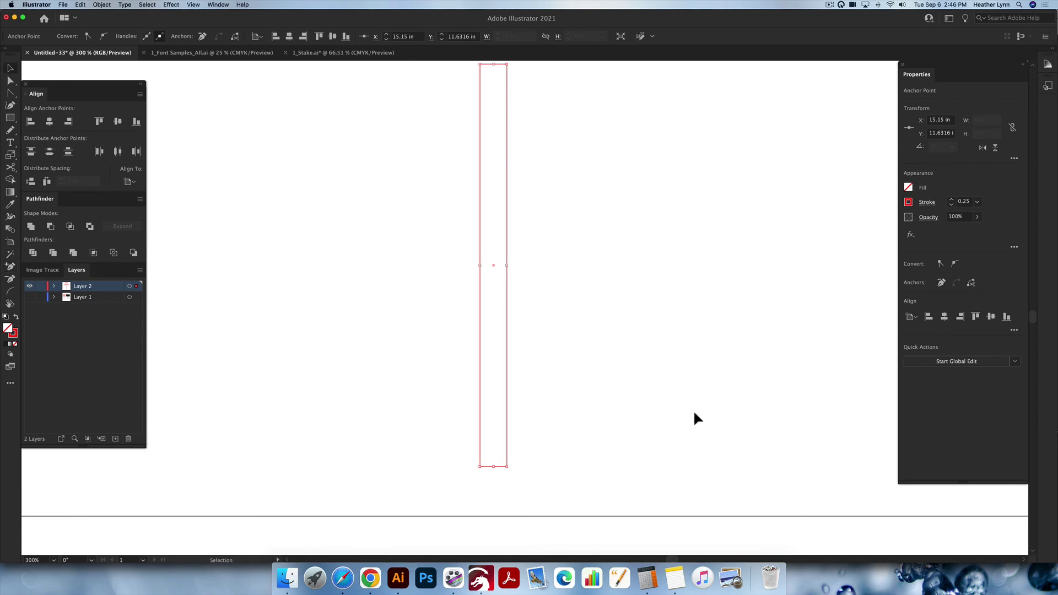
pyautogui.click(637, 424)
# Step: Move the middle anchor point of the stake's bottom edge straight down to form a pointed tip
pyautogui.scroll(-2, 606, 414)
pyautogui.hscroll(1, 661, 331)
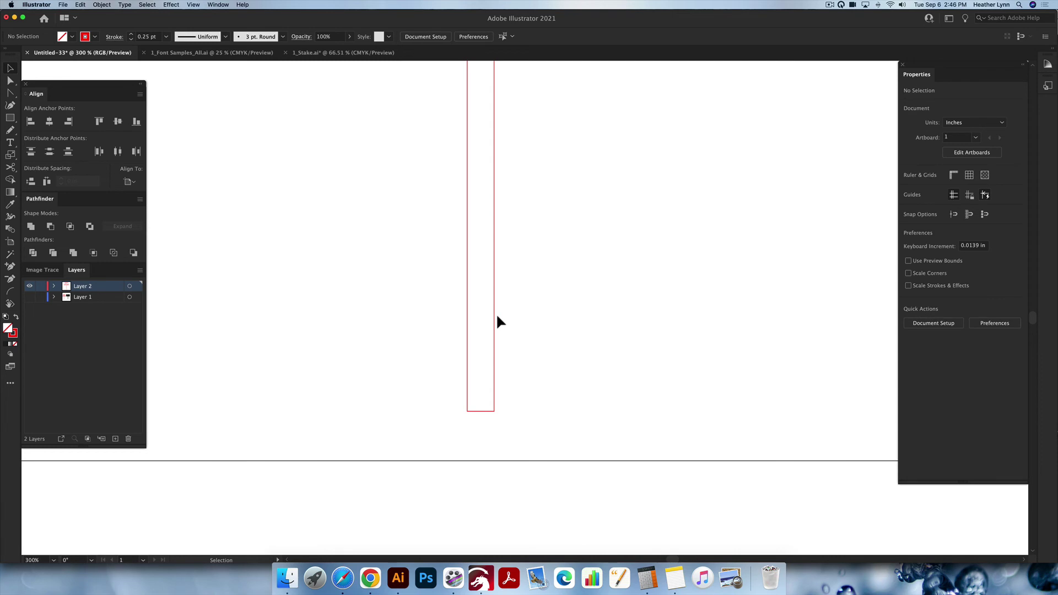
pyautogui.hscroll(-1, 496, 313)
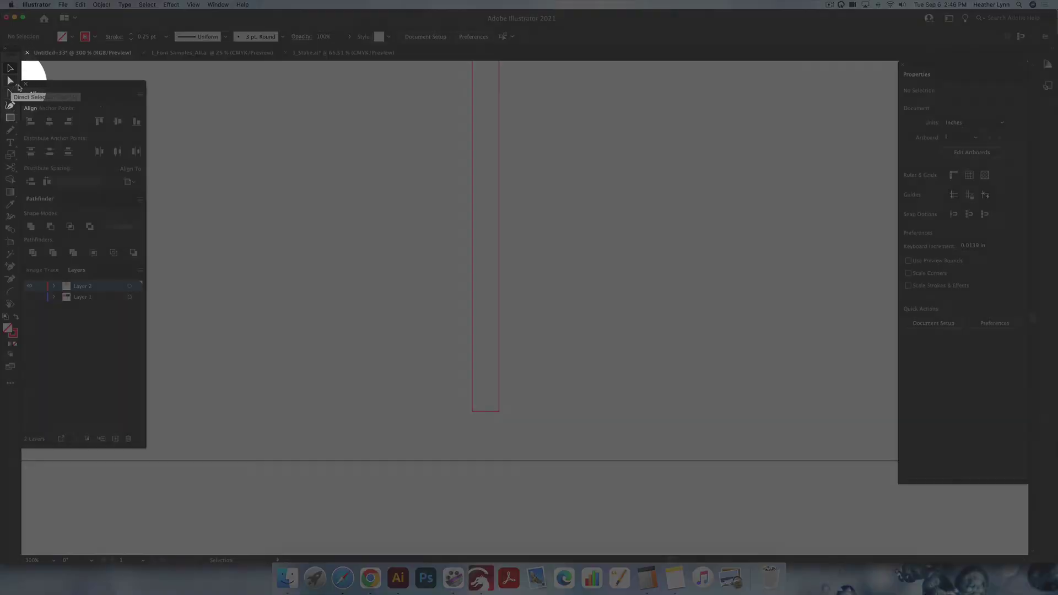
pyautogui.press('a')
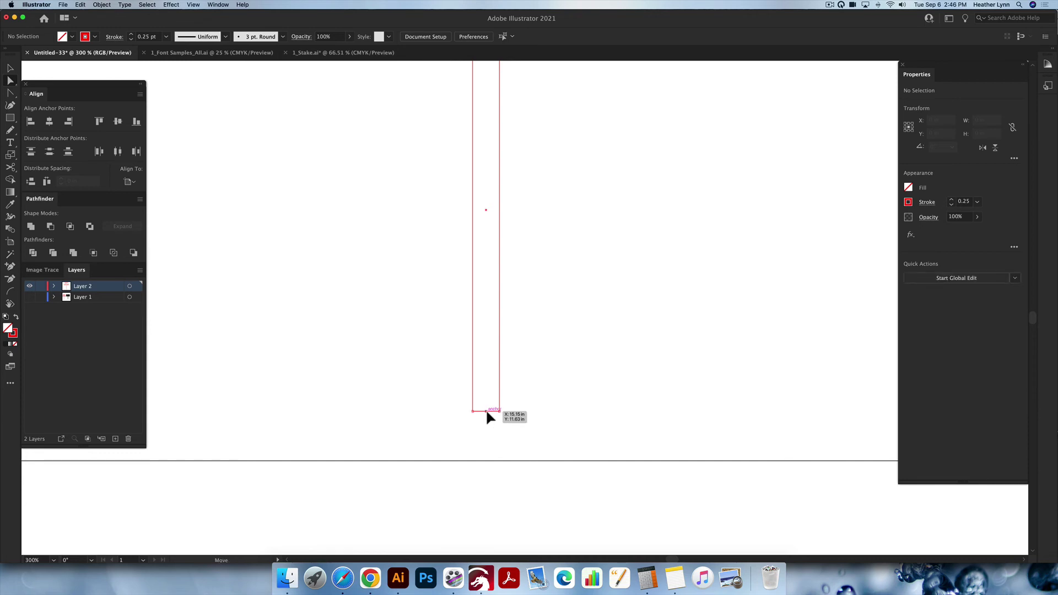
pyautogui.moveTo(486, 412); pyautogui.dragTo(486, 431)
pyautogui.press('super+minus')
pyautogui.press('super+minus')
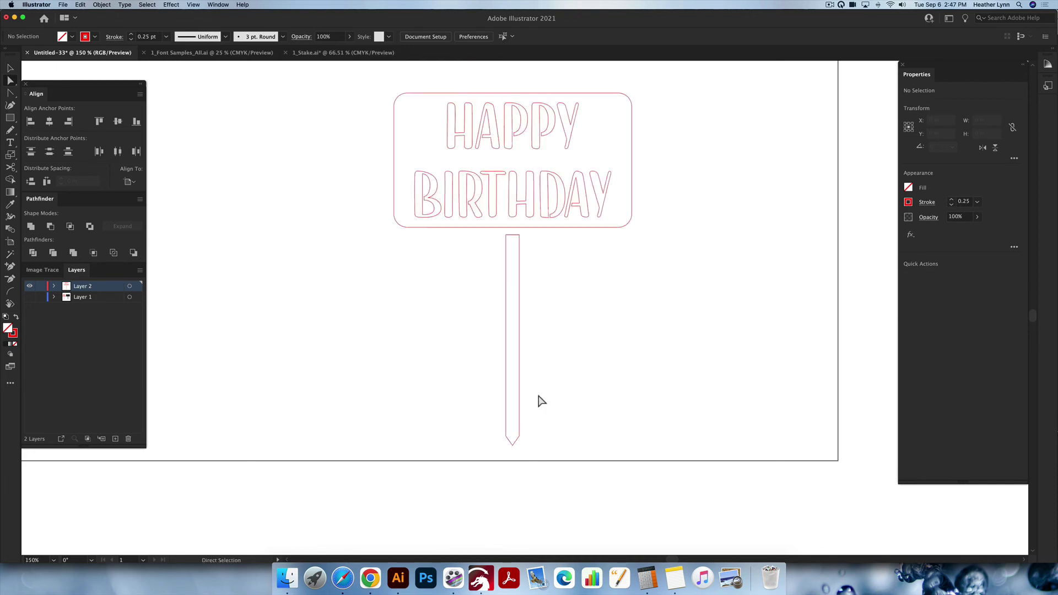
# Step: Move the stake straight up so its top slightly overlaps the rounded sign's lower edge, and select the sign and stake together
pyautogui.press('v')
pyautogui.click(521, 298)
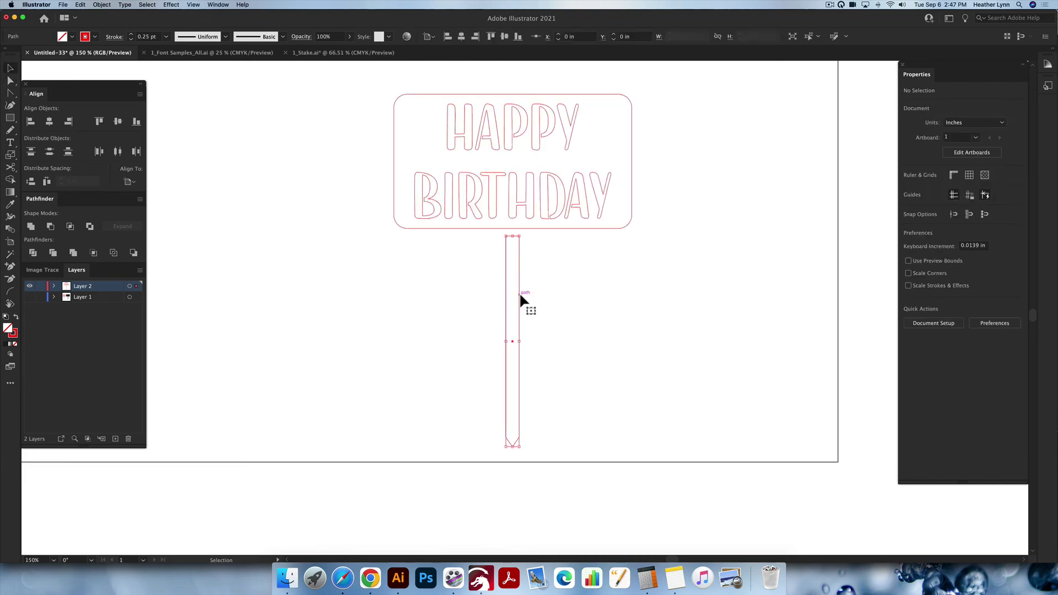
pyautogui.click(556, 223)
pyautogui.scroll(1, 554, 231)
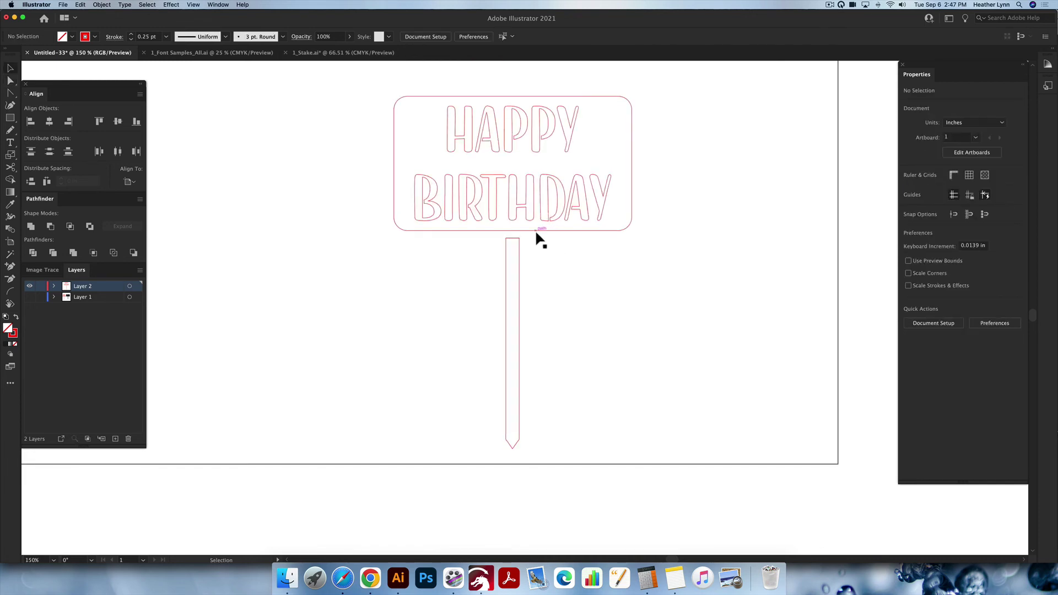
pyautogui.moveTo(521, 277); pyautogui.dragTo(472, 168)
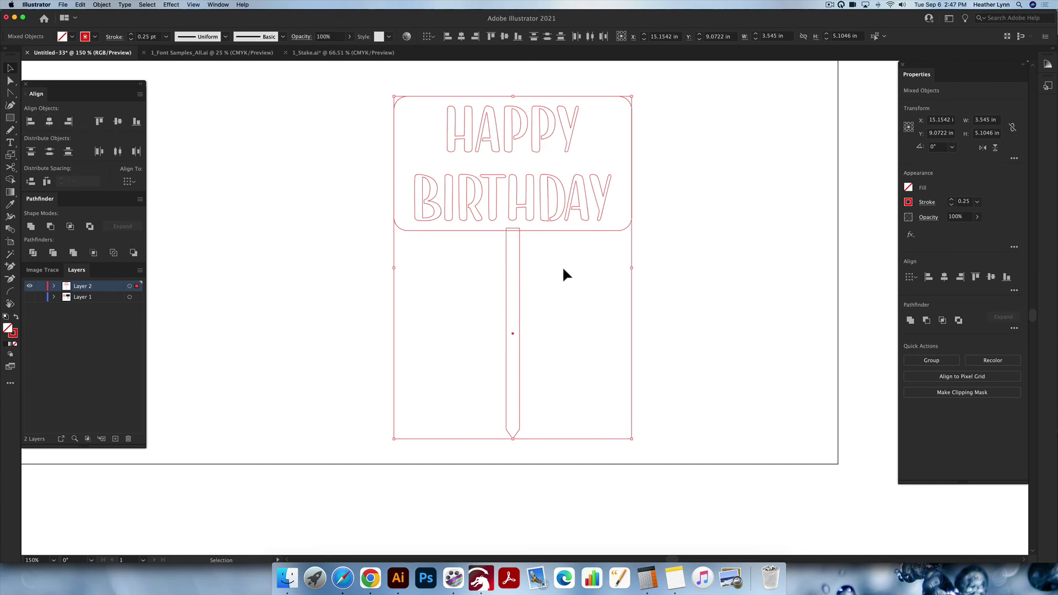
# Step: Unite the selected sign and stake into one continuous outline with the Pathfinder, keeping the lettering cutouts
pyautogui.press('super+8')
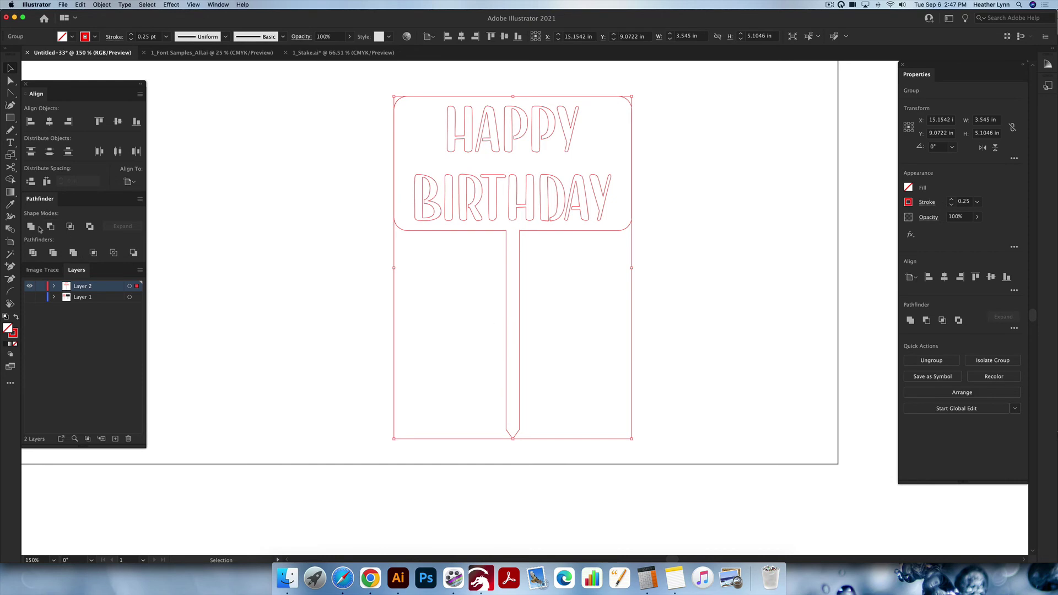
pyautogui.press('super+z')
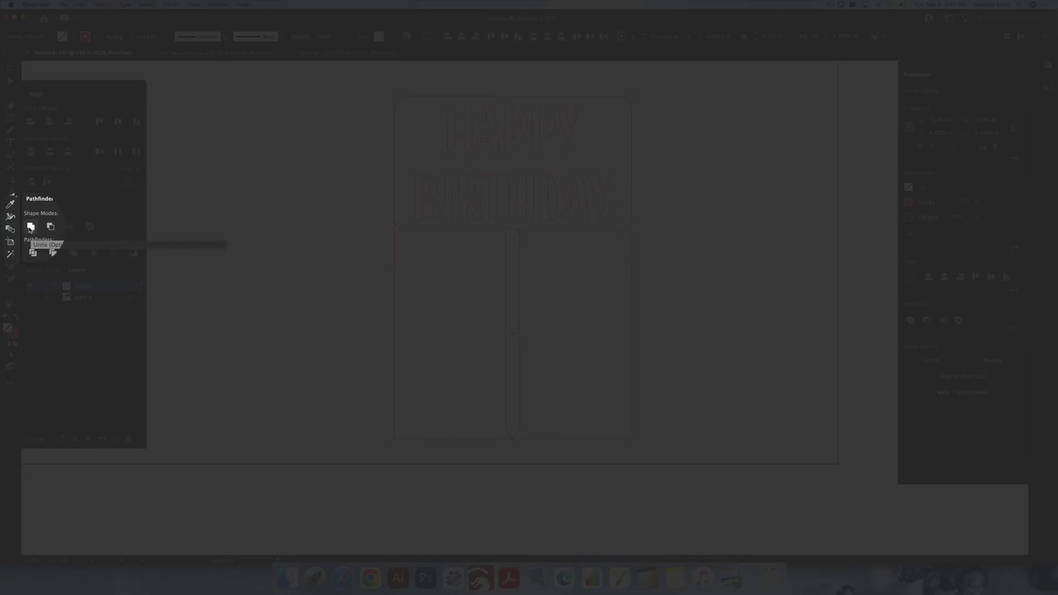
pyautogui.click(30, 228)
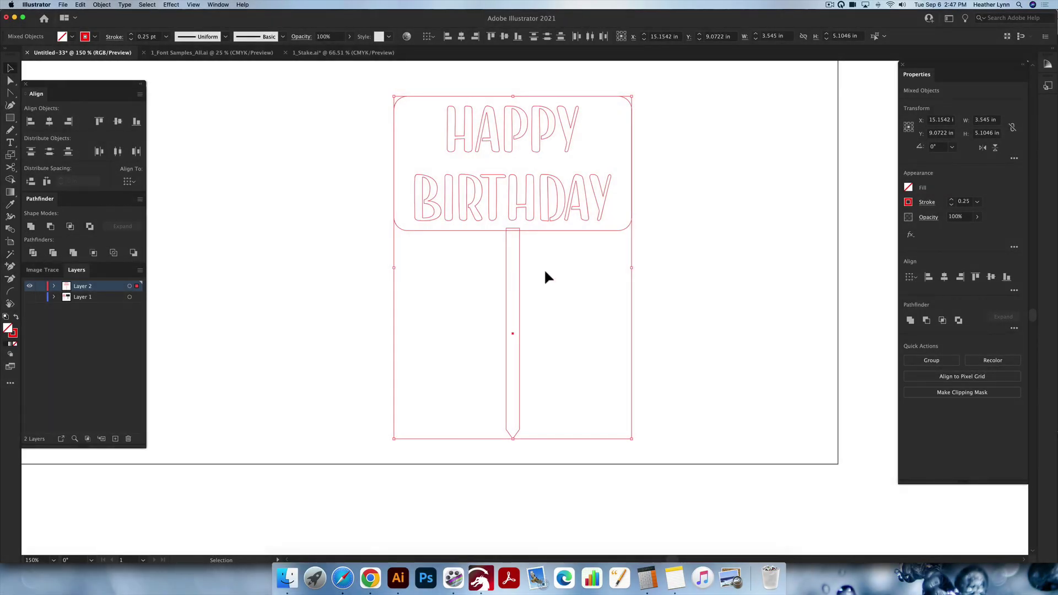
pyautogui.click(30, 226)
# Step: Move the united topper up and to the left on the artboard, and deselect it
pyautogui.scroll(1, 722, 320)
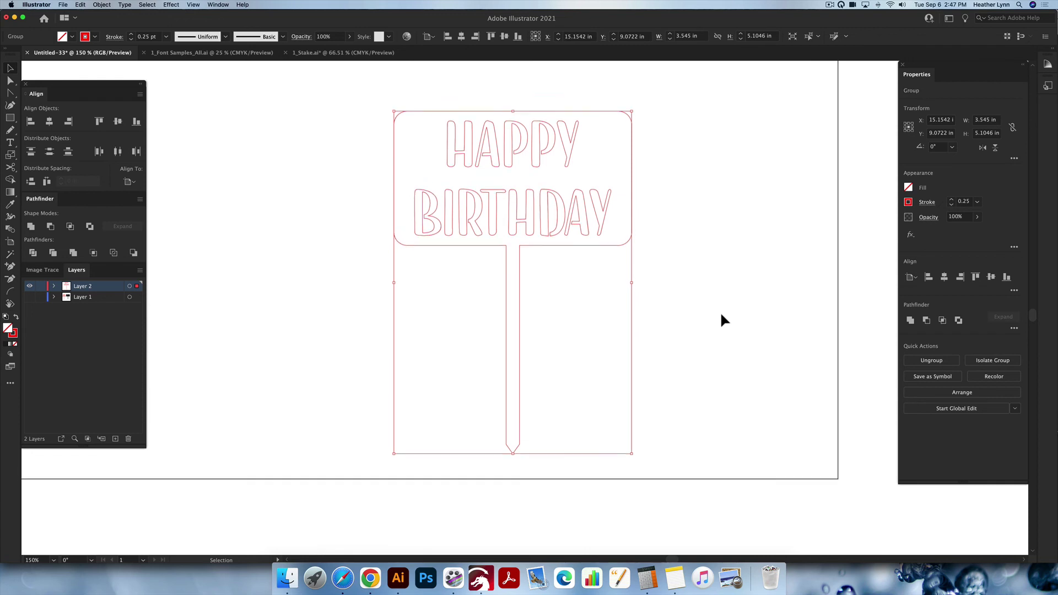
pyautogui.scroll(1, 722, 320)
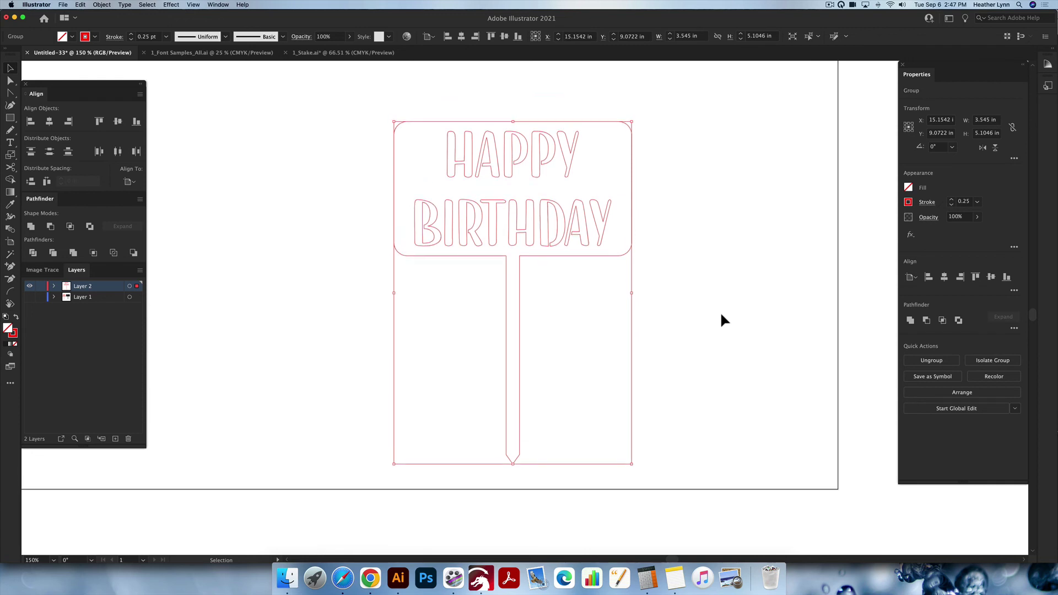
pyautogui.hscroll(1, 700, 300)
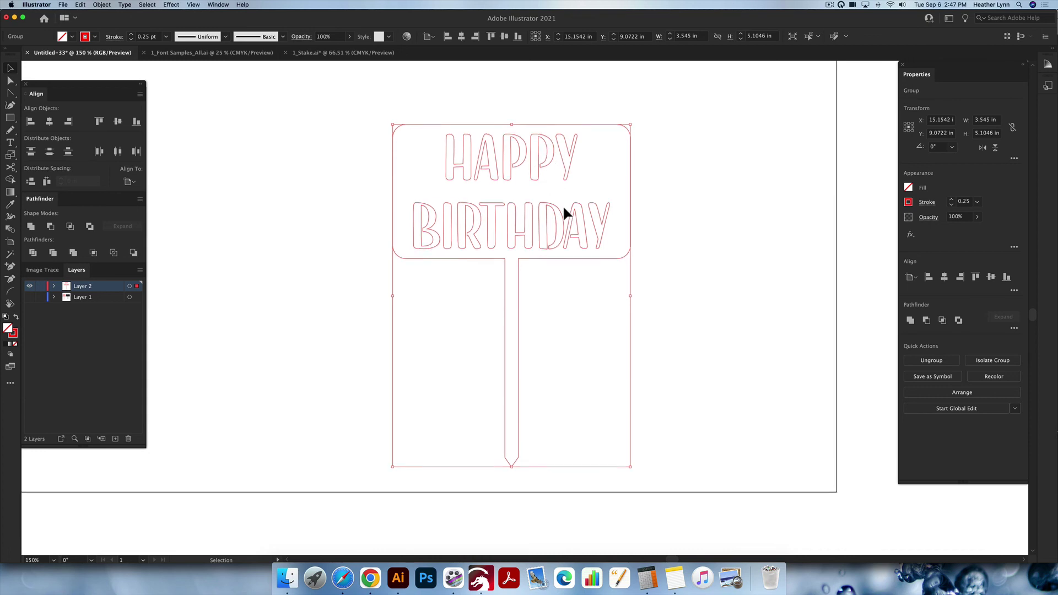
pyautogui.scroll(4, 565, 208)
pyautogui.moveTo(630, 266); pyautogui.dragTo(556, 217)
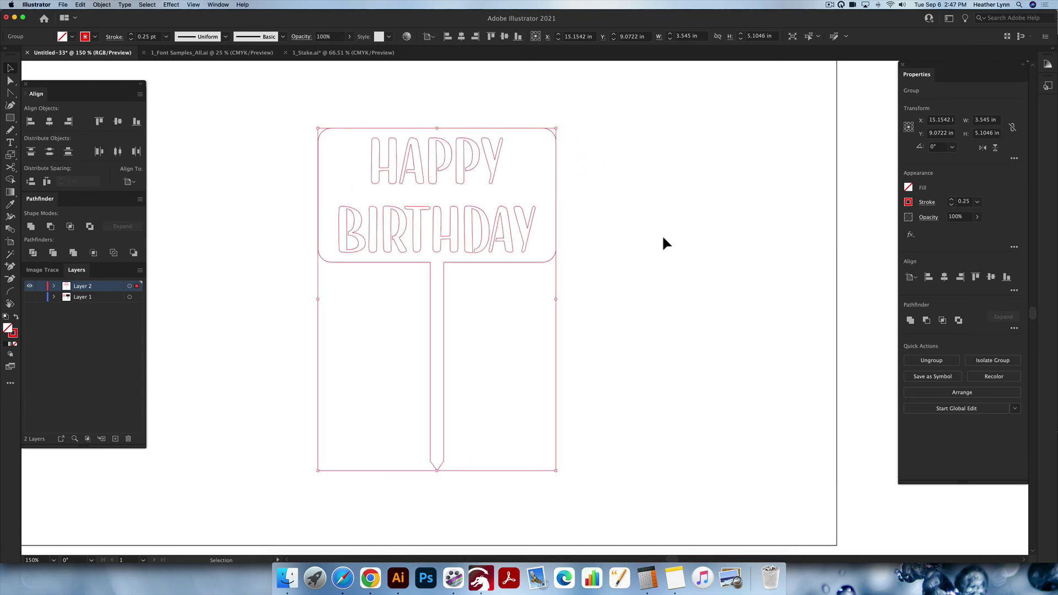
pyautogui.click(663, 237)
pyautogui.scroll(1, 605, 341)
pyautogui.hscroll(-1, 605, 340)
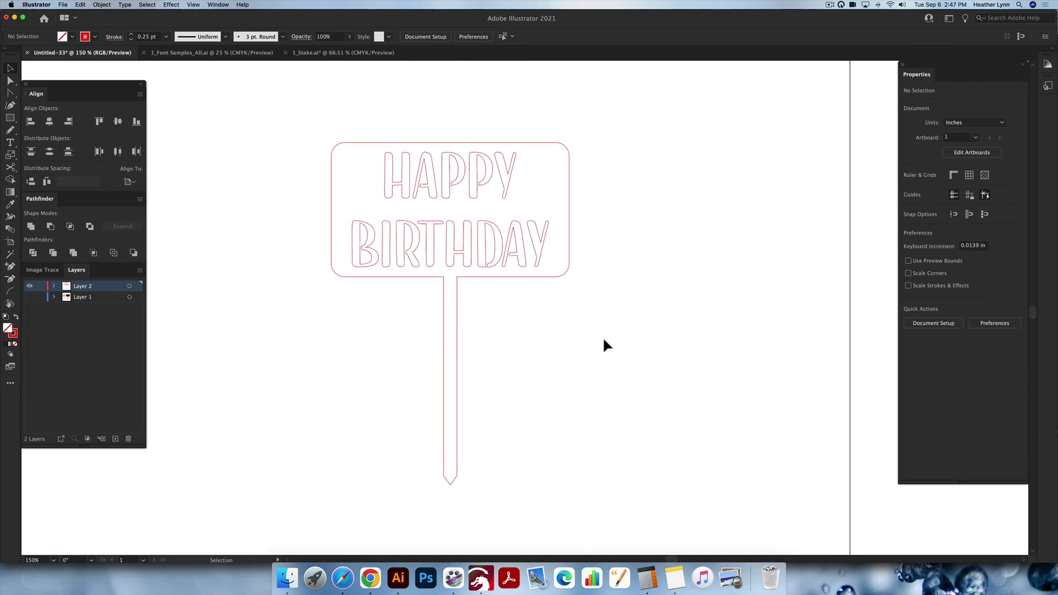
# Step: Choose the SVG format for saving the topper as Untitled-33.svg in the Cake Toppers folder, and review the SVG options
pyautogui.moveTo(613, 363); pyautogui.dragTo(304, 155)
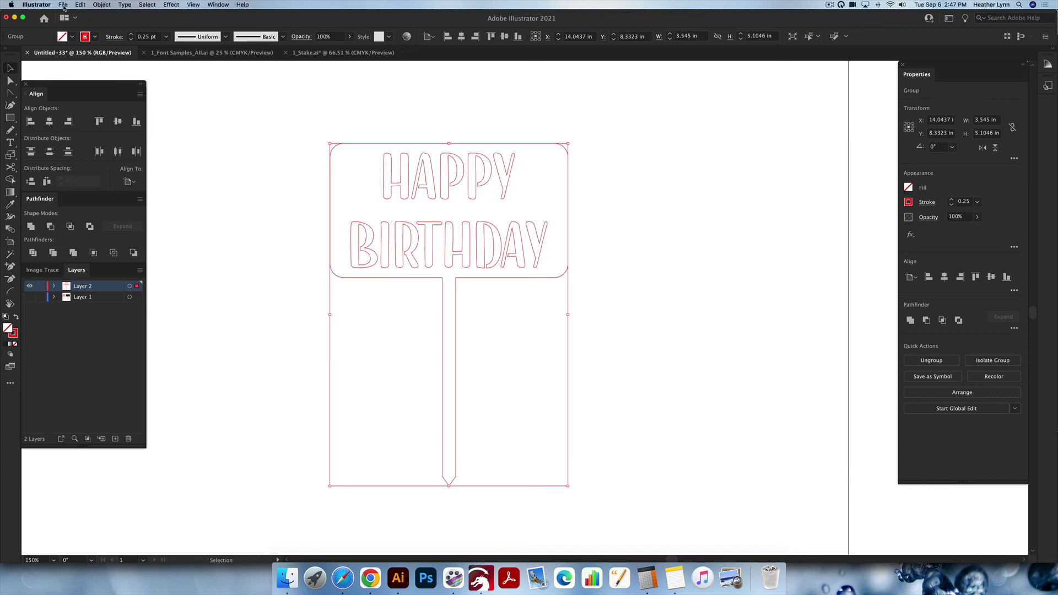
pyautogui.press('super+s')
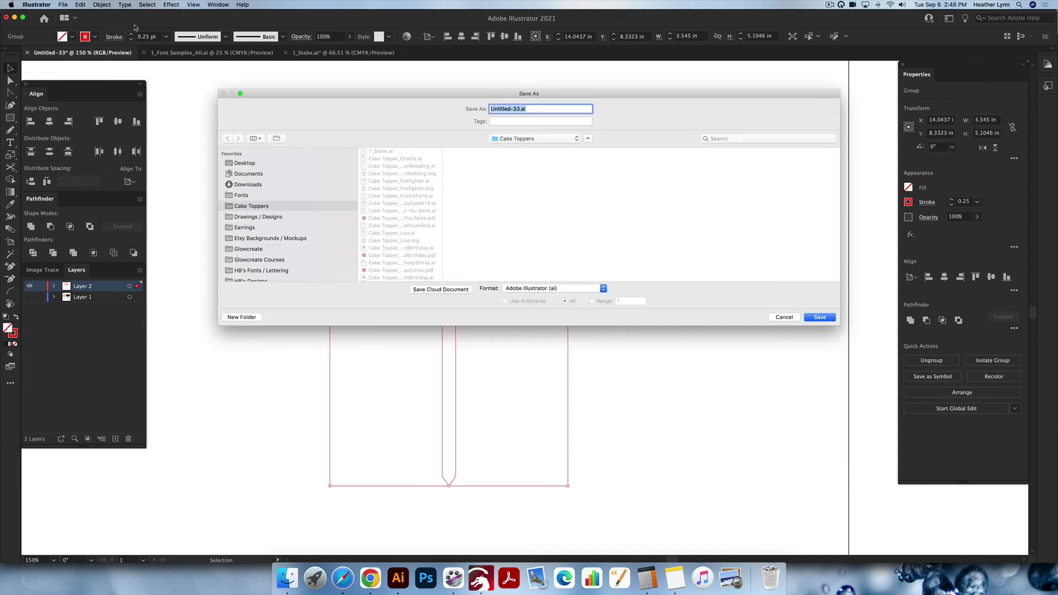
pyautogui.click(563, 288)
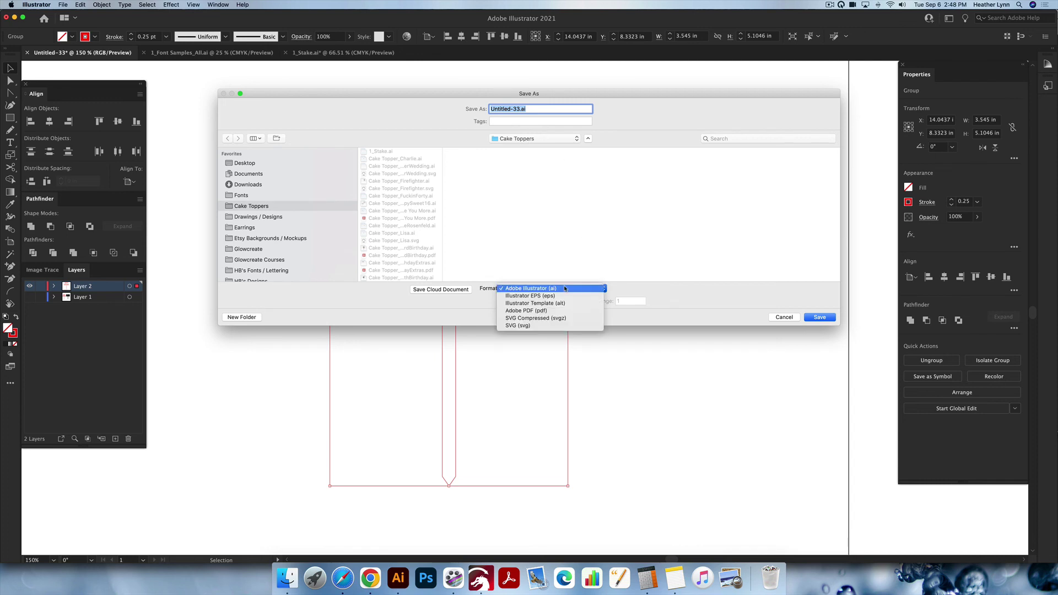
pyautogui.click(534, 328)
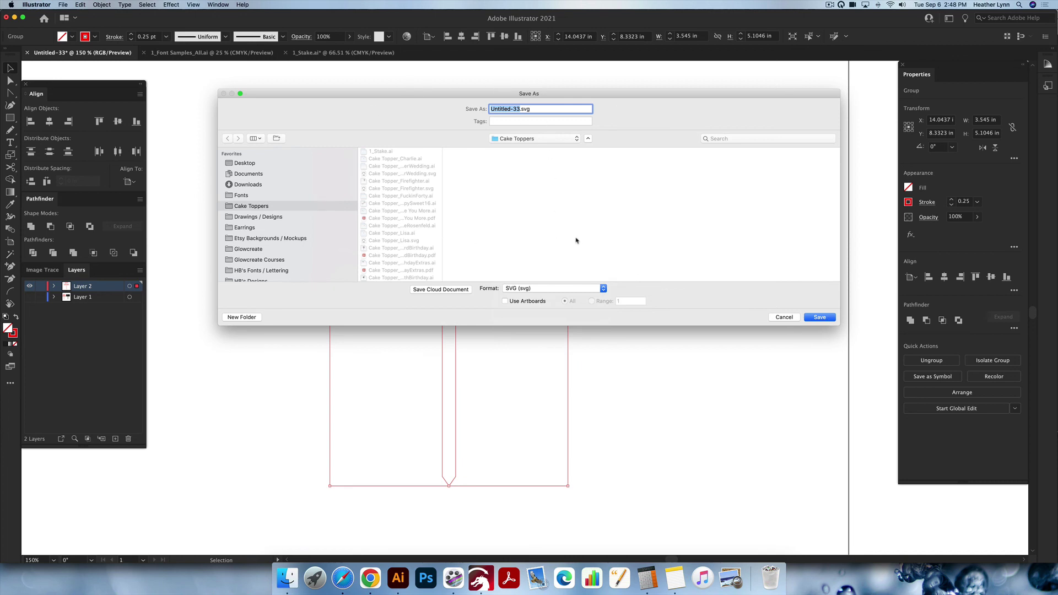
pyautogui.click(821, 317)
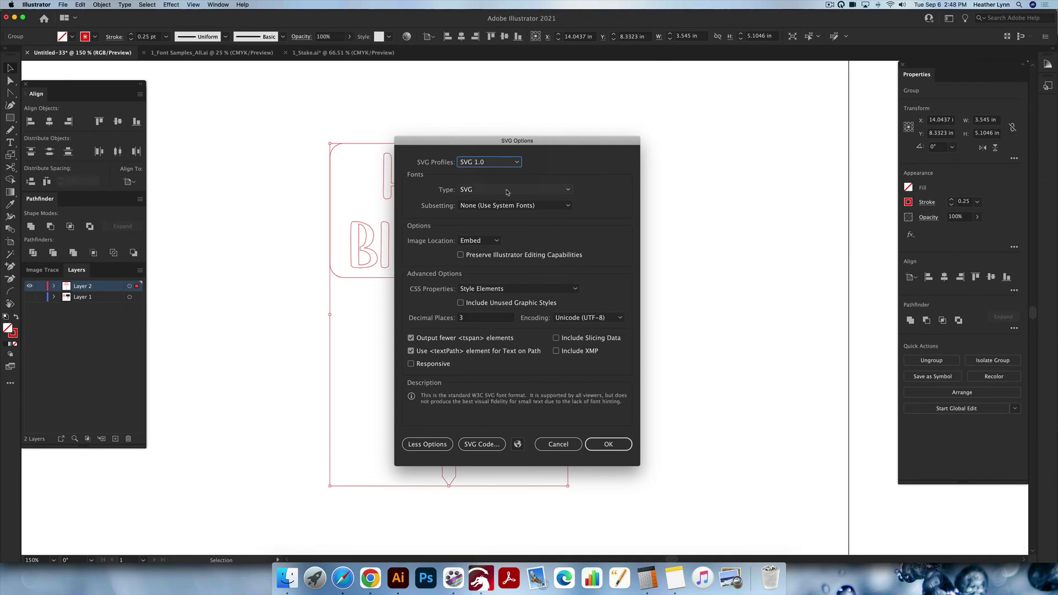
pyautogui.moveTo(468, 246)
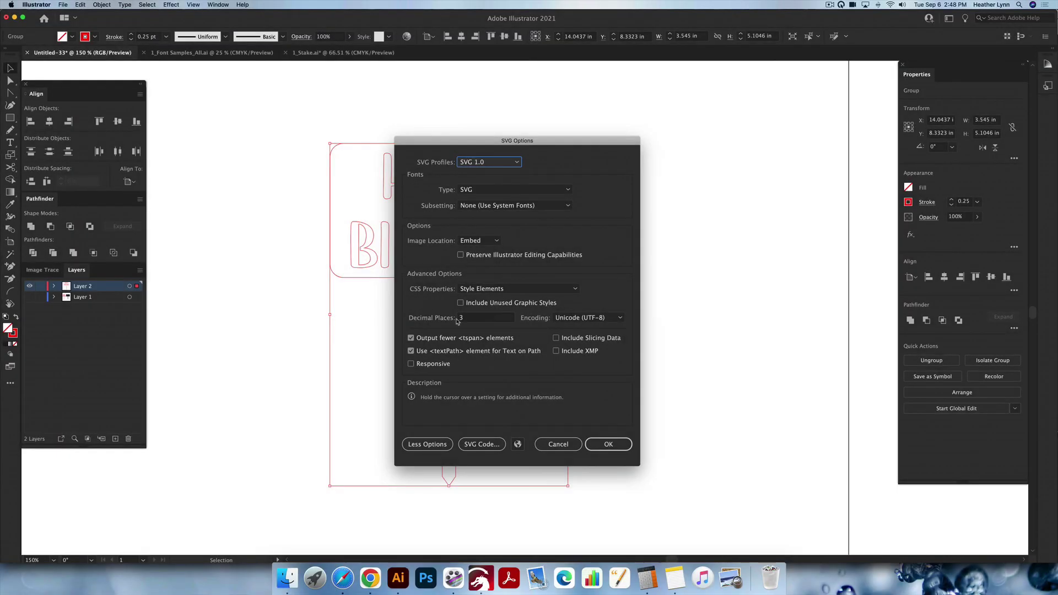
pyautogui.moveTo(457, 320)
pyautogui.moveTo(437, 368)
pyautogui.click(608, 448)
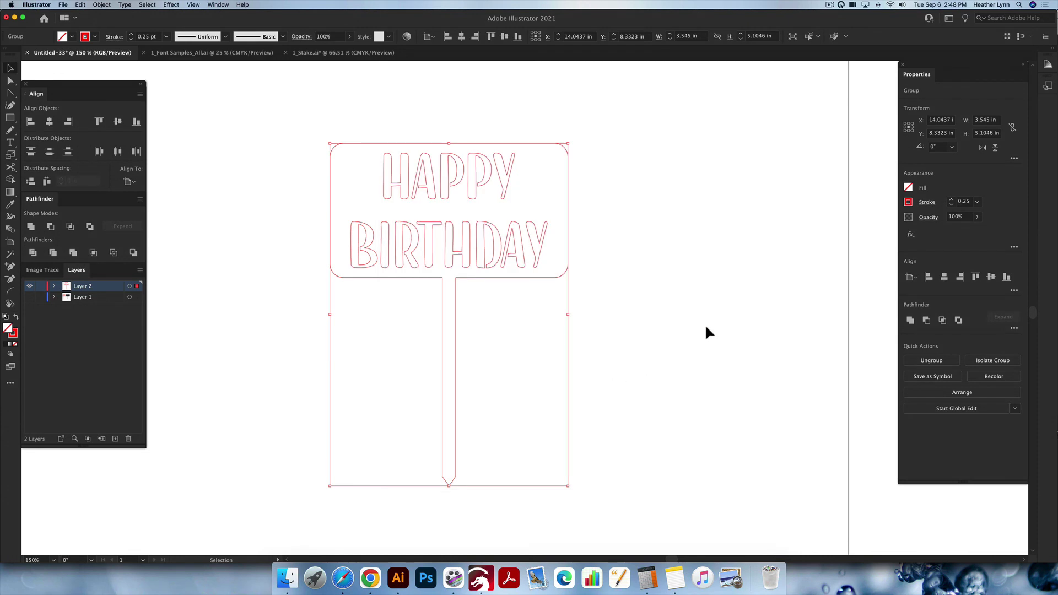
# Step: Hide Layer 2 and show Layer 1 to display the red outline and solid black versions of the topper
pyautogui.hscroll(-2, 634, 360)
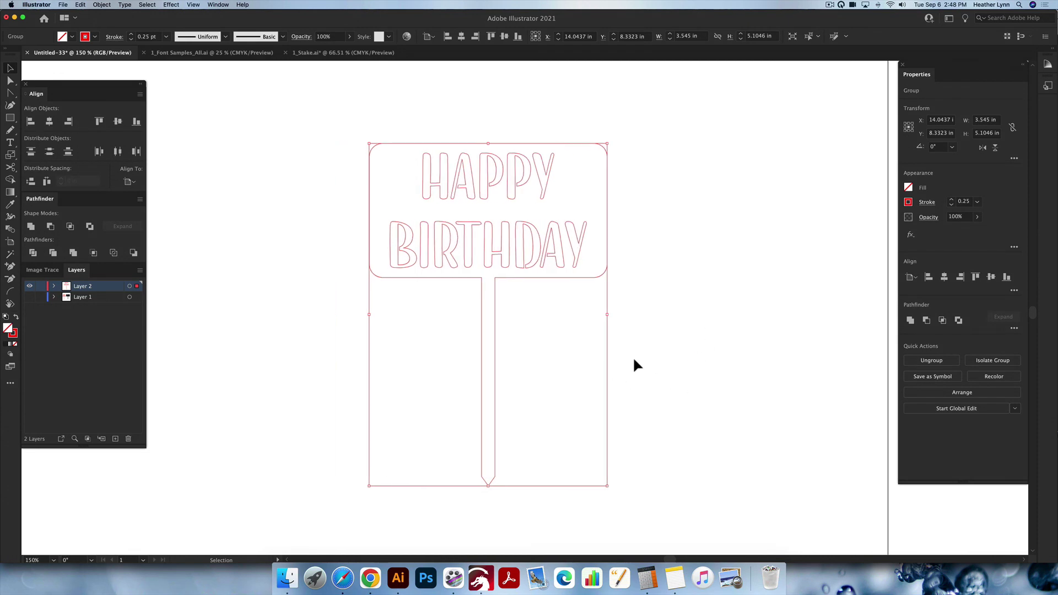
pyautogui.scroll(1, 440, 319)
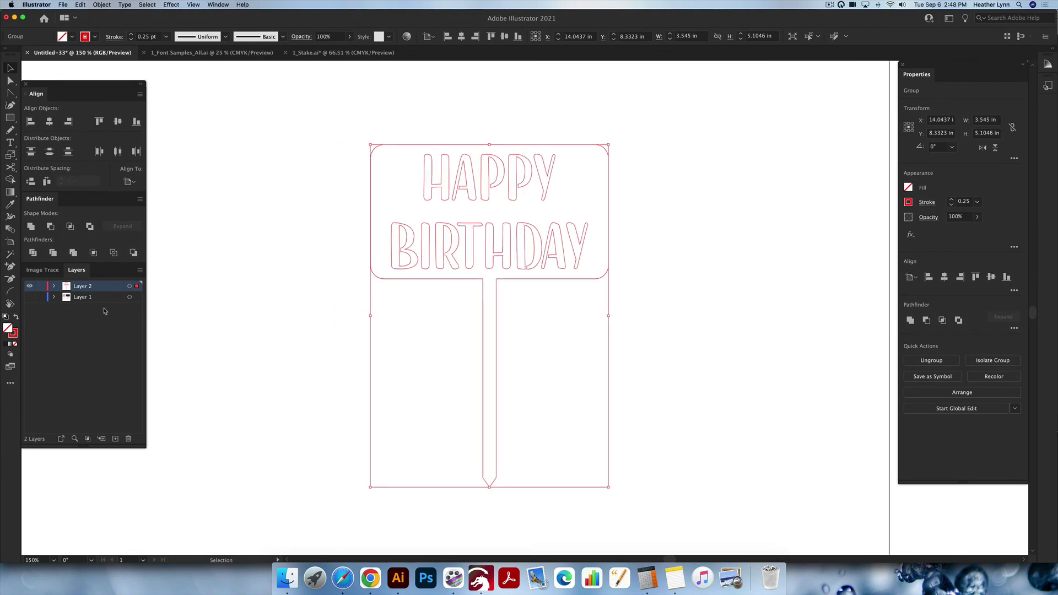
pyautogui.click(30, 286)
pyautogui.click(30, 297)
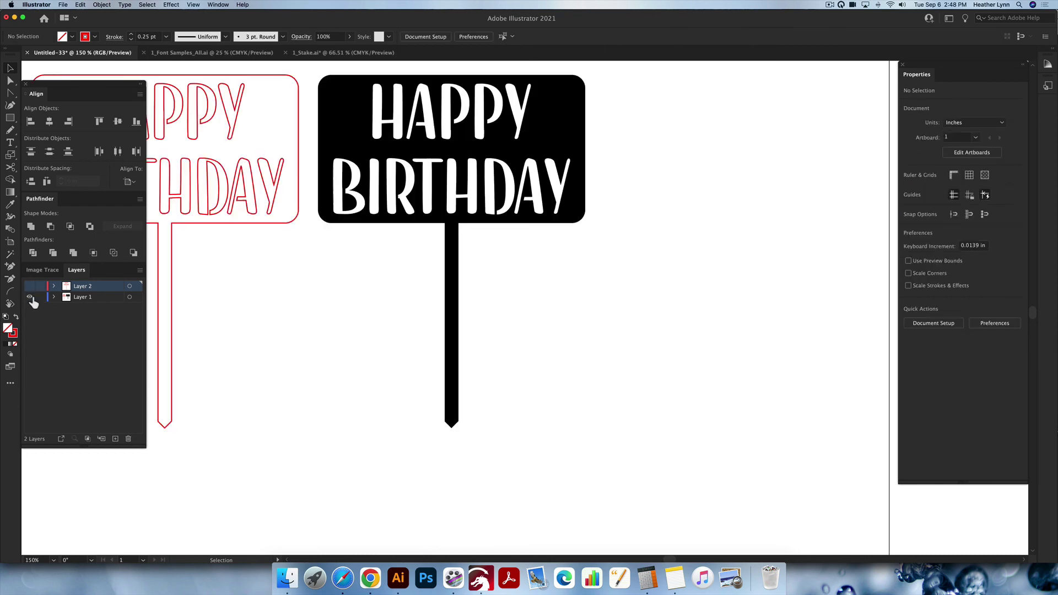
pyautogui.scroll(4, 702, 325)
pyautogui.hscroll(-3, 702, 325)
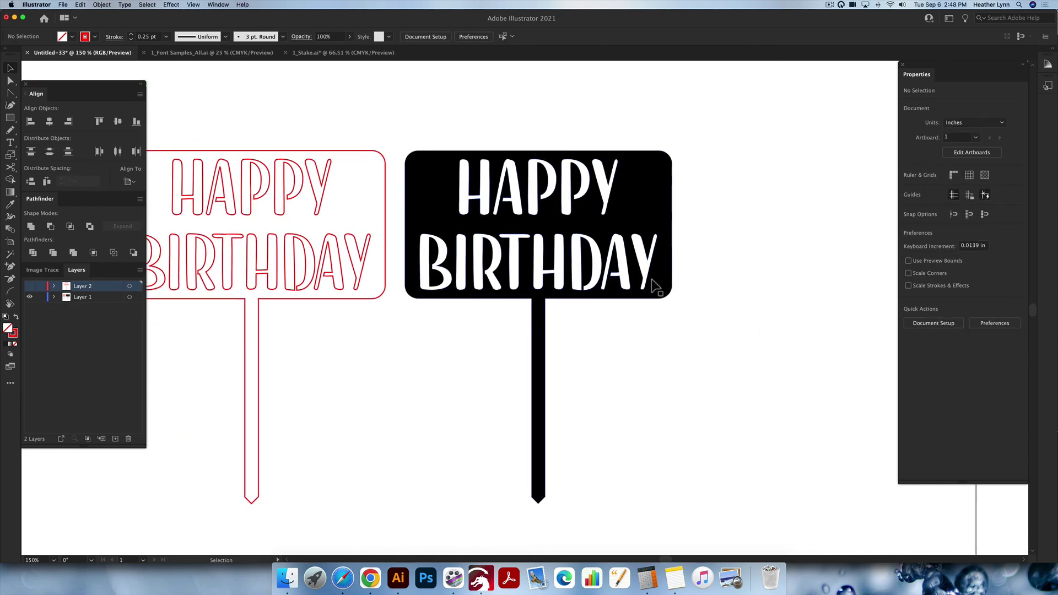
pyautogui.hscroll(-3, 654, 286)
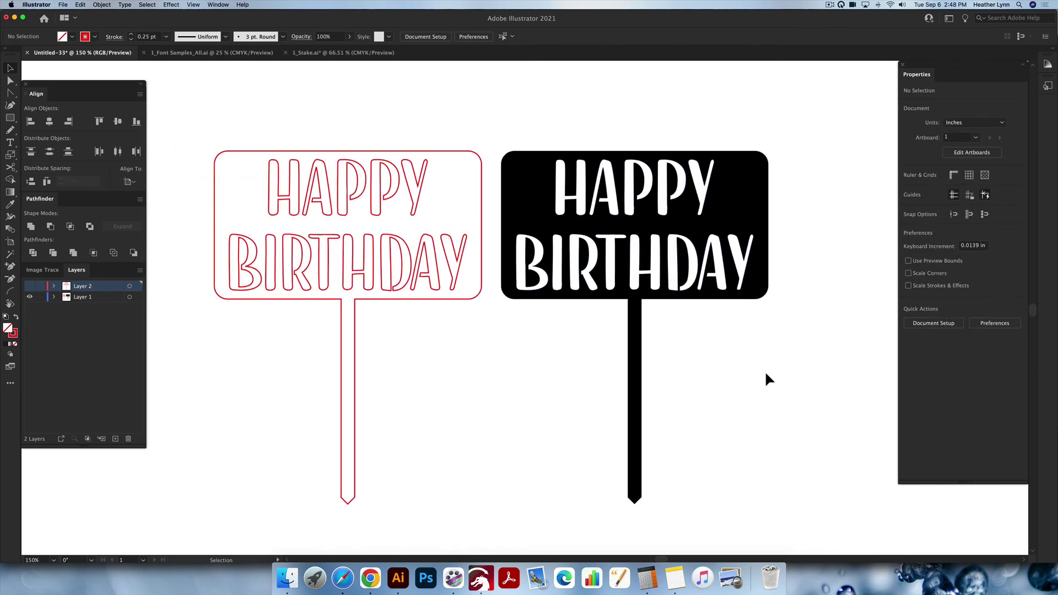